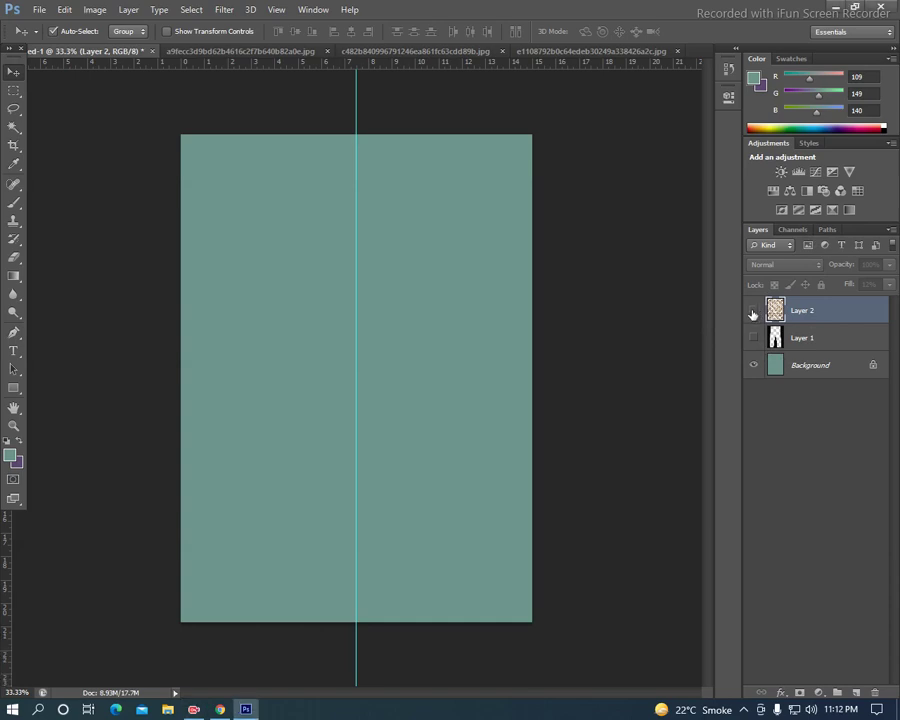
- Show the faded lattice on Layer 2, then switch to the floral motif document
left_click(753, 316)
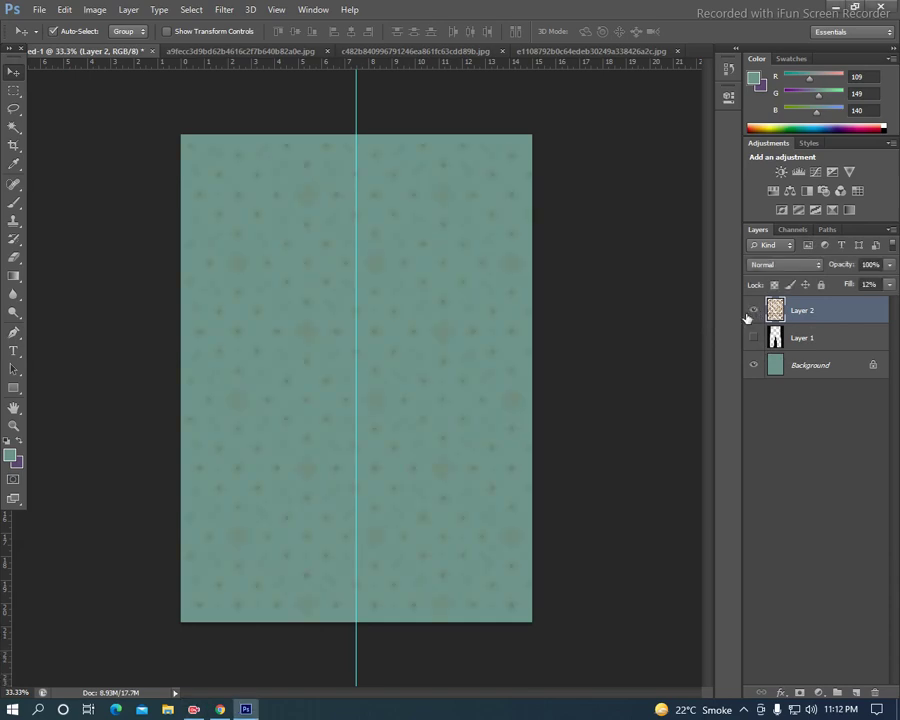
left_click(610, 52)
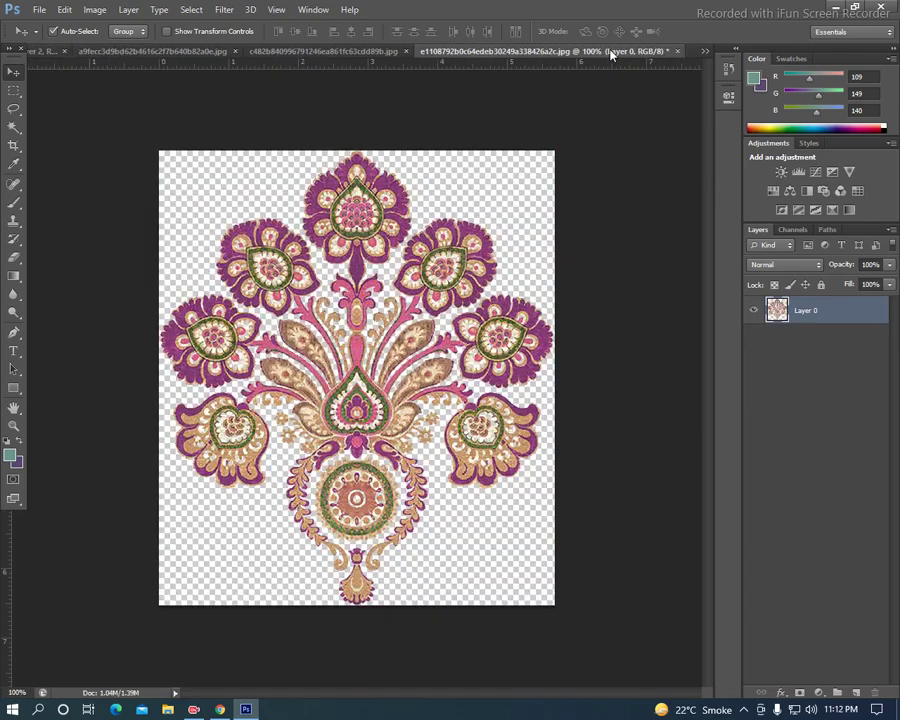
- Drag the ornamental floral border artwork onto the teal panel as a new layer
left_click(279, 53)
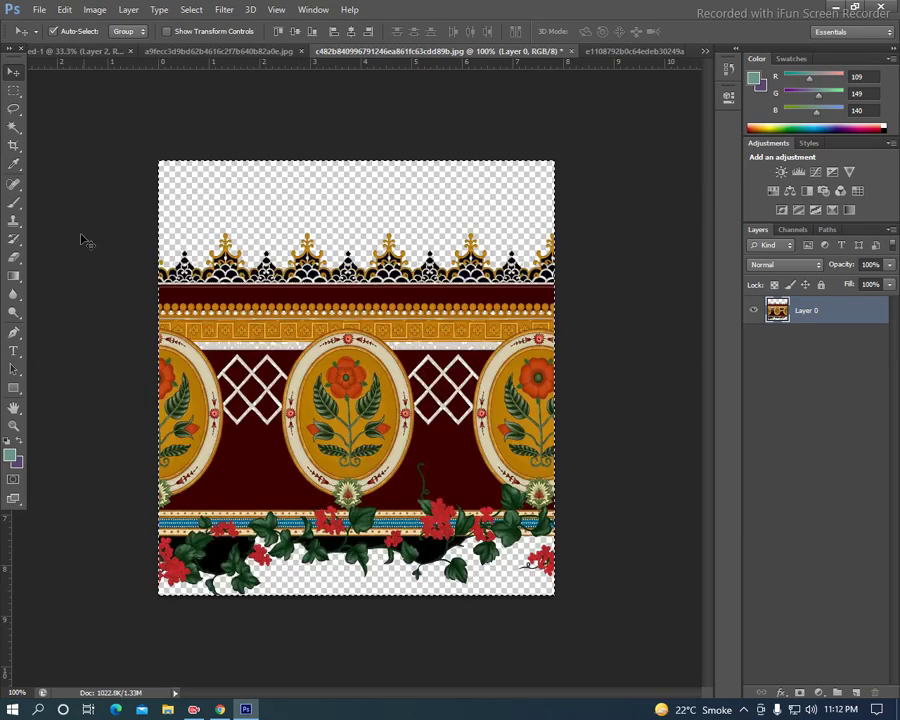
left_click(82, 52)
left_click_drag(336, 346, 398, 498)
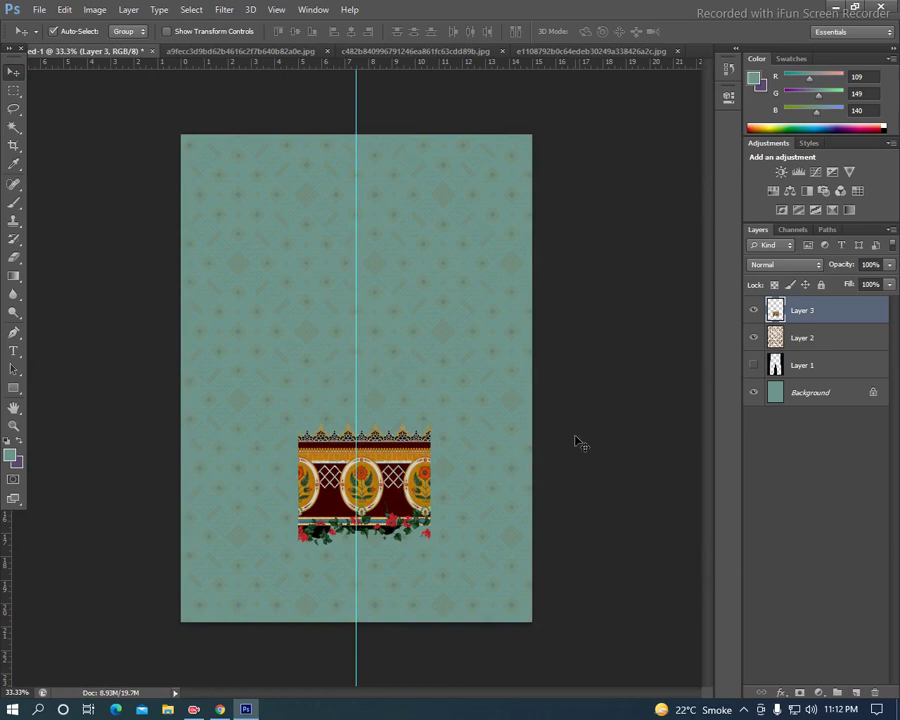
key("ctrl+plus")
key("ctrl+plus")
mouse_move(626, 441)
left_mouse_down()
mouse_move(404, 446)
mouse_move(407, 455)
left_mouse_up()
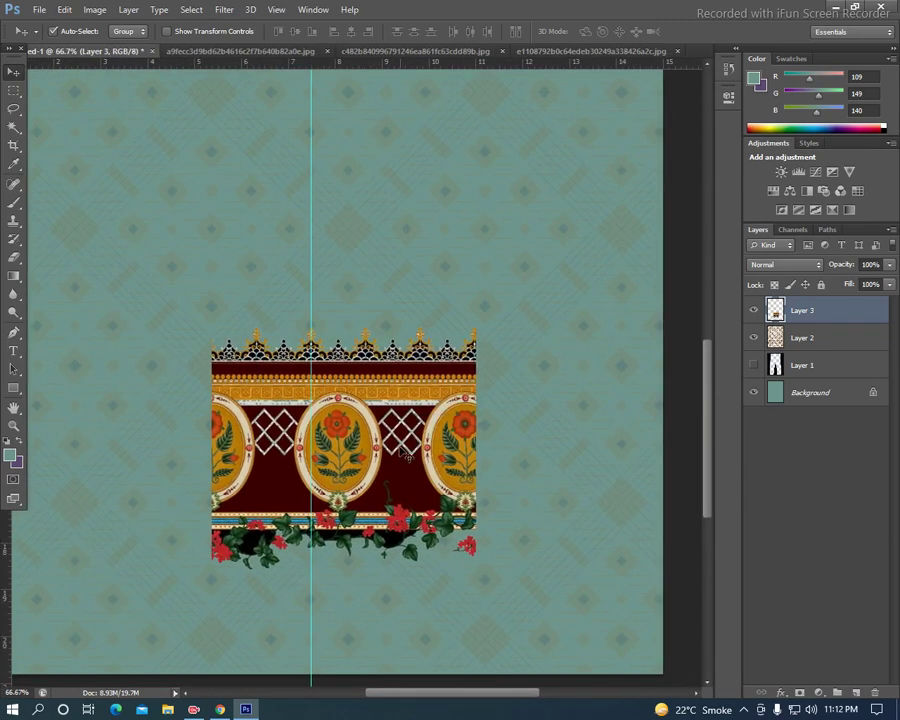
- Scale the border down proportionally and shift it slightly left and down
key("ctrl+t")
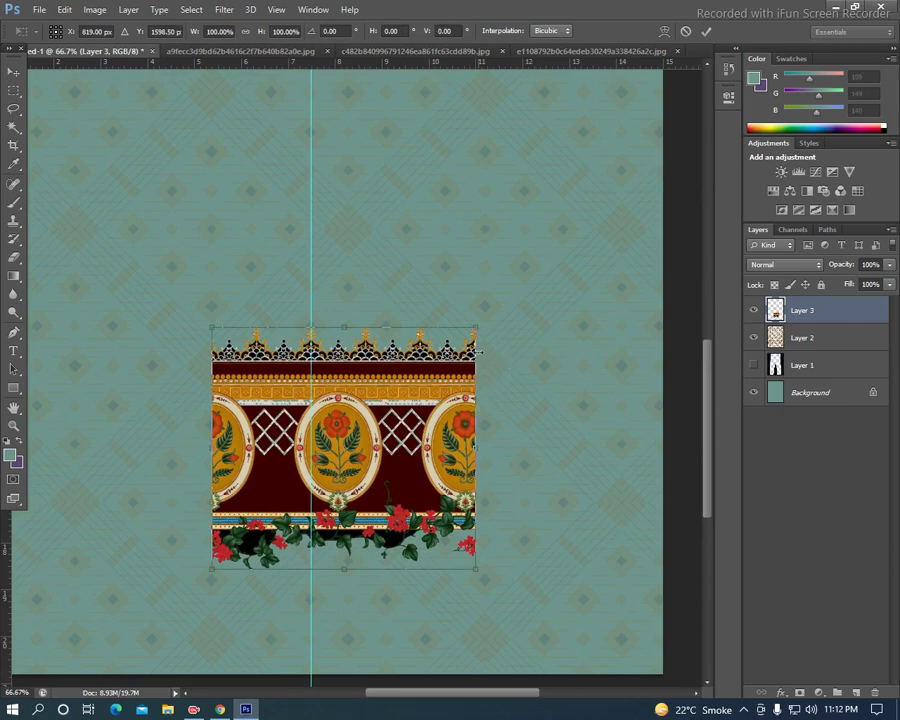
left_click_drag(475, 328, 417, 368)
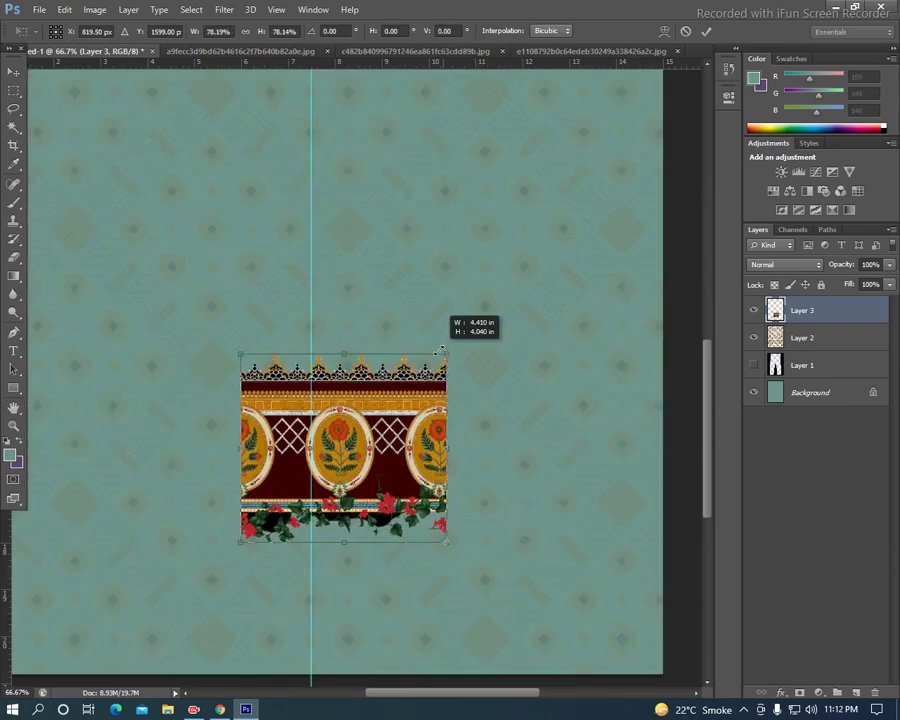
key("Return")
key("ctrl+plus")
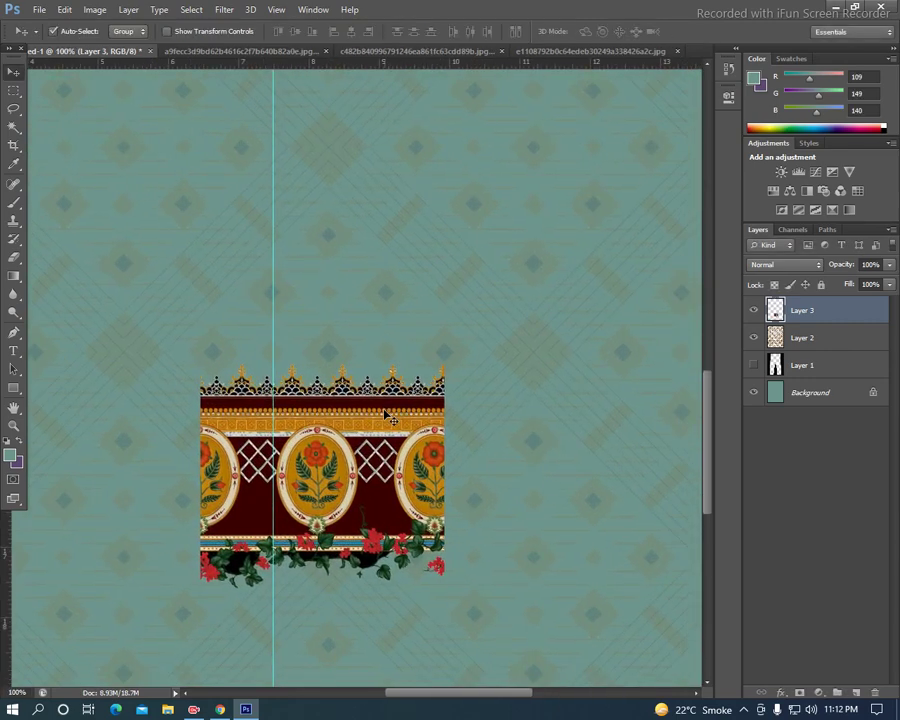
left_click_drag(333, 470, 287, 492)
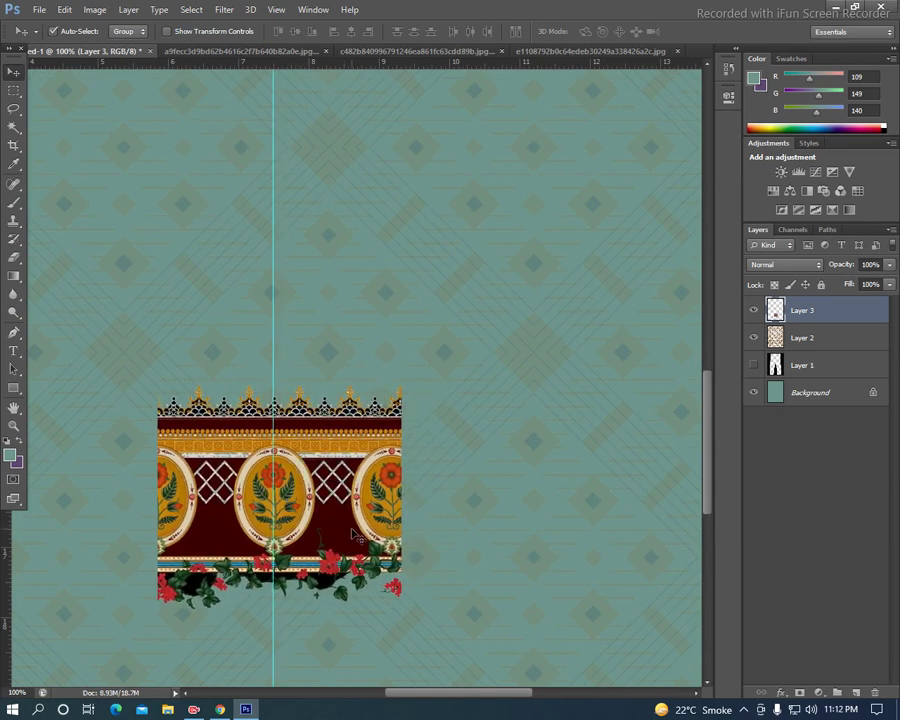
- Delete the uneven strip along the border's right edge
key("m")
left_click_drag(390, 393, 525, 650)
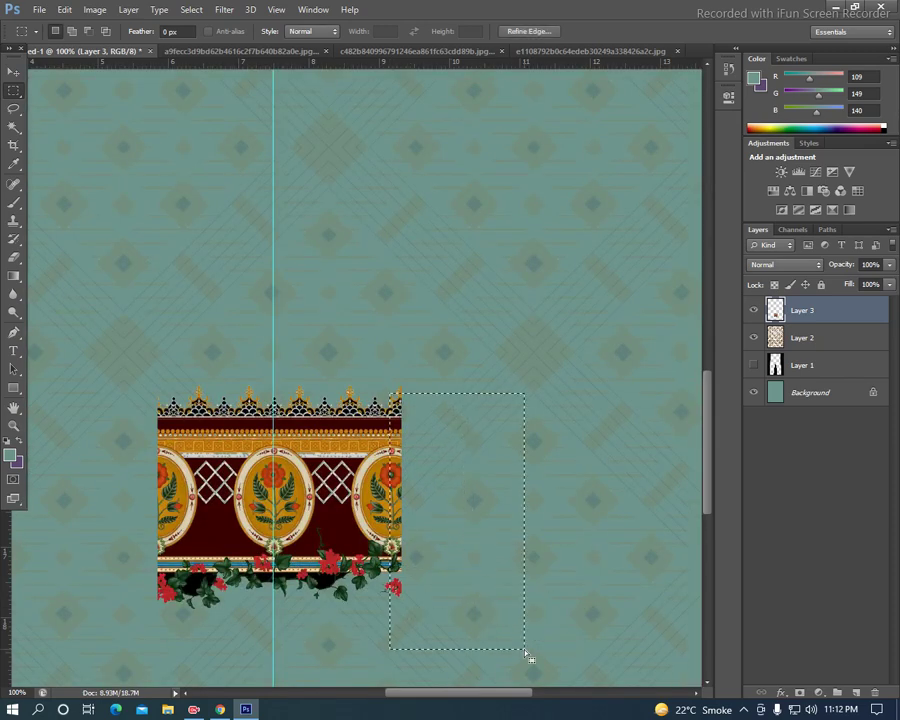
key("Right")
key("Right")
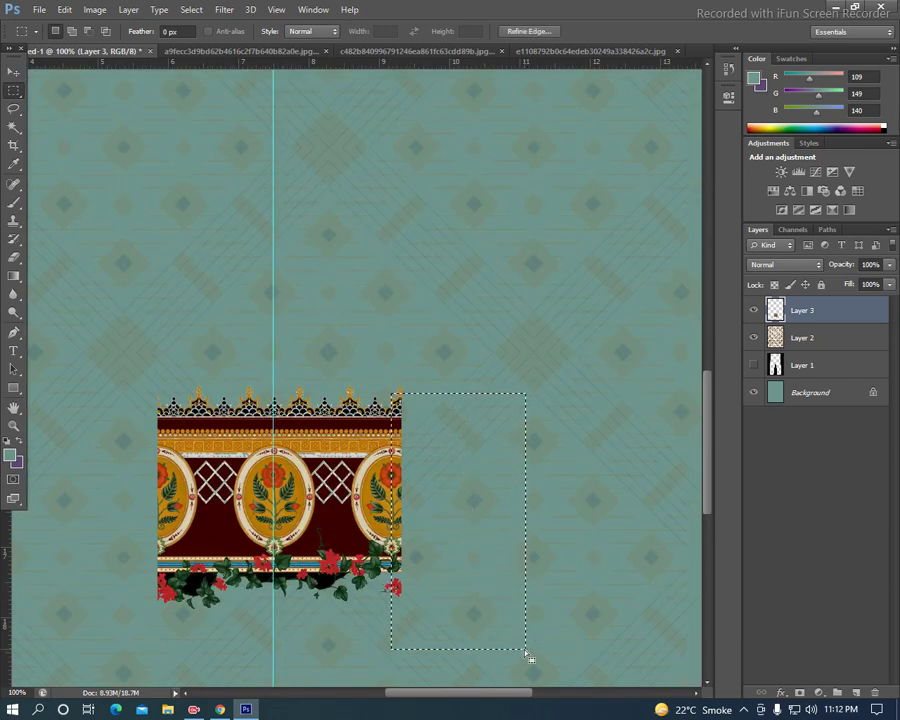
key("Delete")
key("ctrl+d")
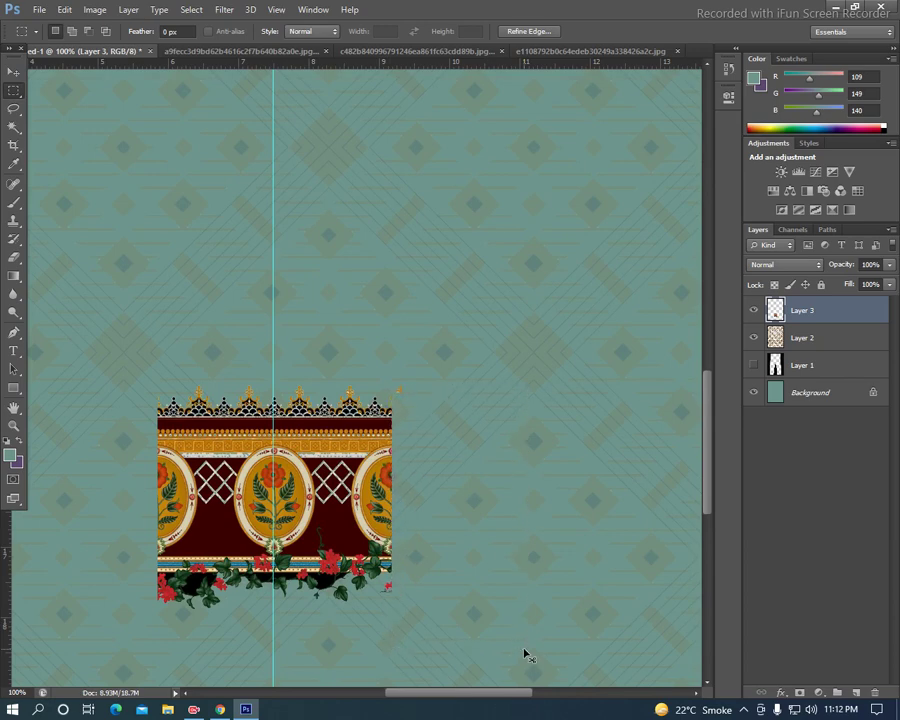
- Duplicate the border layer and line the copy up to the right of the original
key("ctrl+j")
key("v")
mouse_move(207, 535)
left_mouse_down()
mouse_move(437, 524)
mouse_move(434, 531)
left_mouse_up()
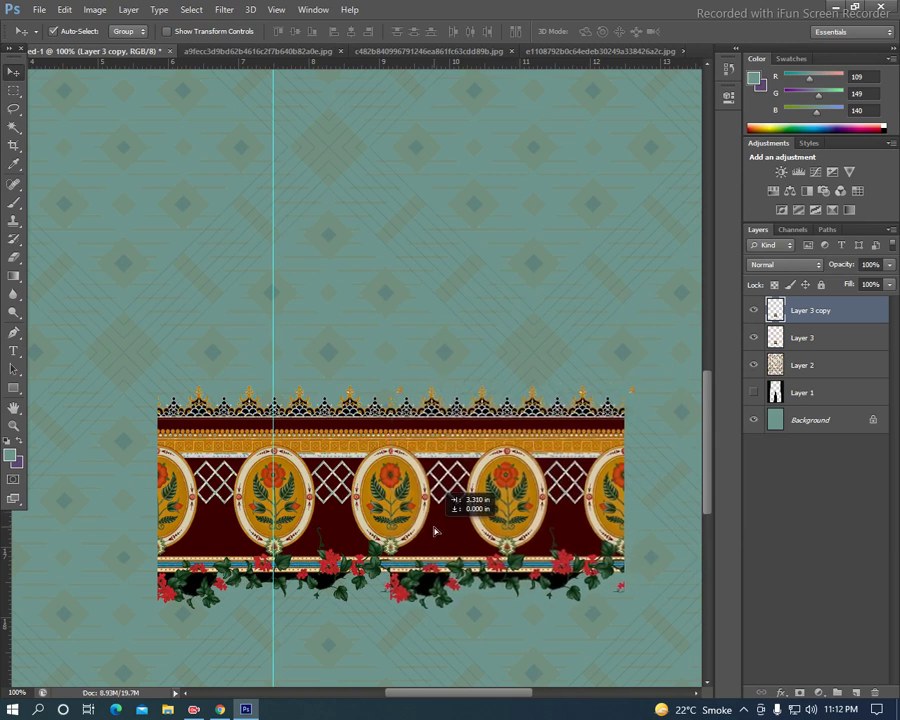
left_click_drag(434, 531, 437, 535)
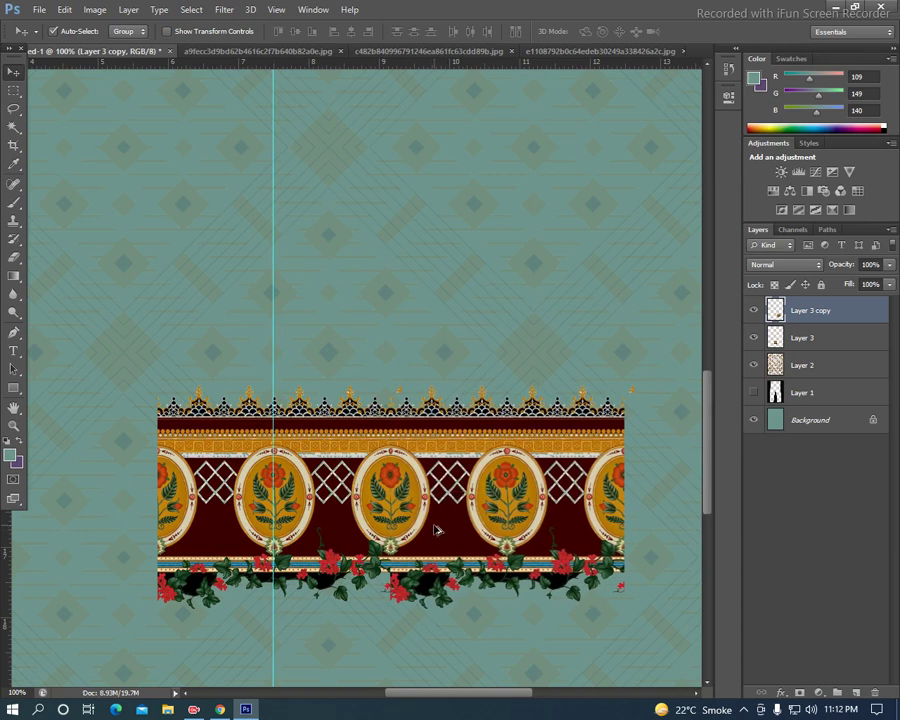
key("ctrl+alt+z")
key("ctrl+alt+z")
key("ctrl+alt+z")
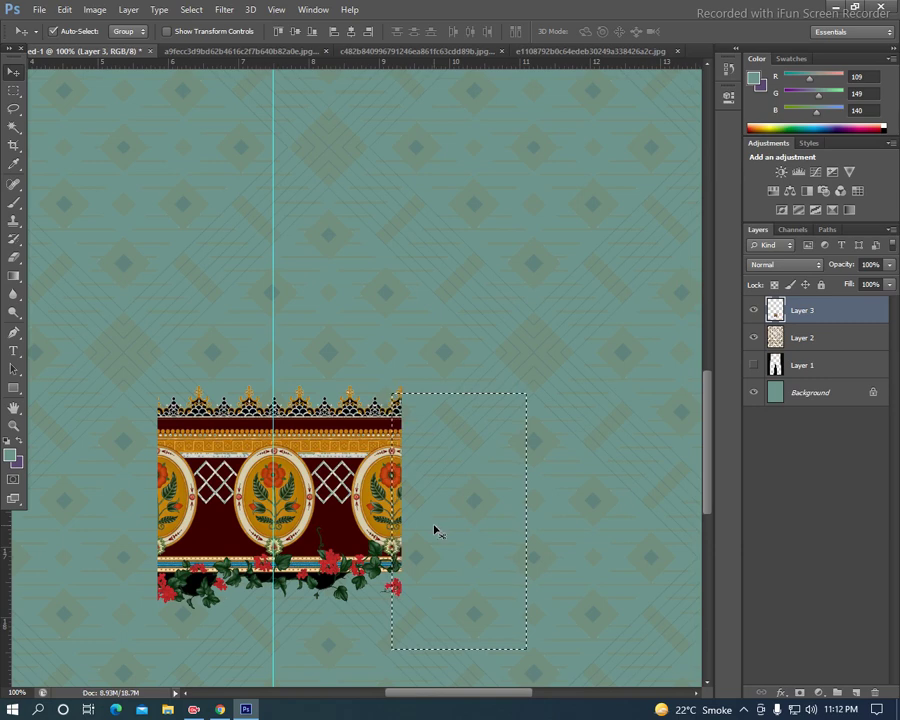
key("ctrl+d")
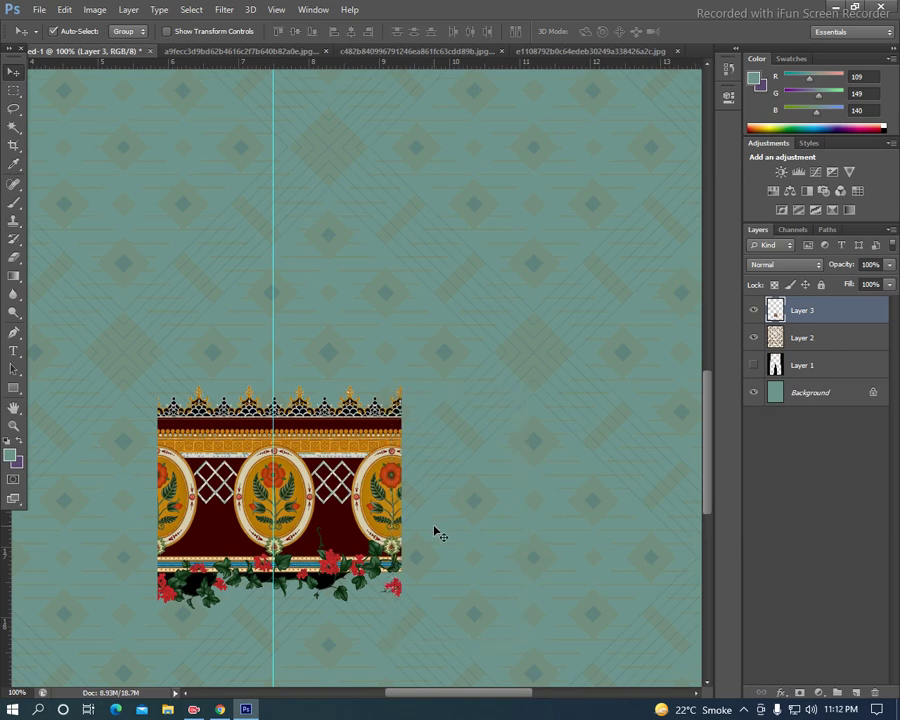
key("ctrl+j")
left_click_drag(345, 515, 579, 517)
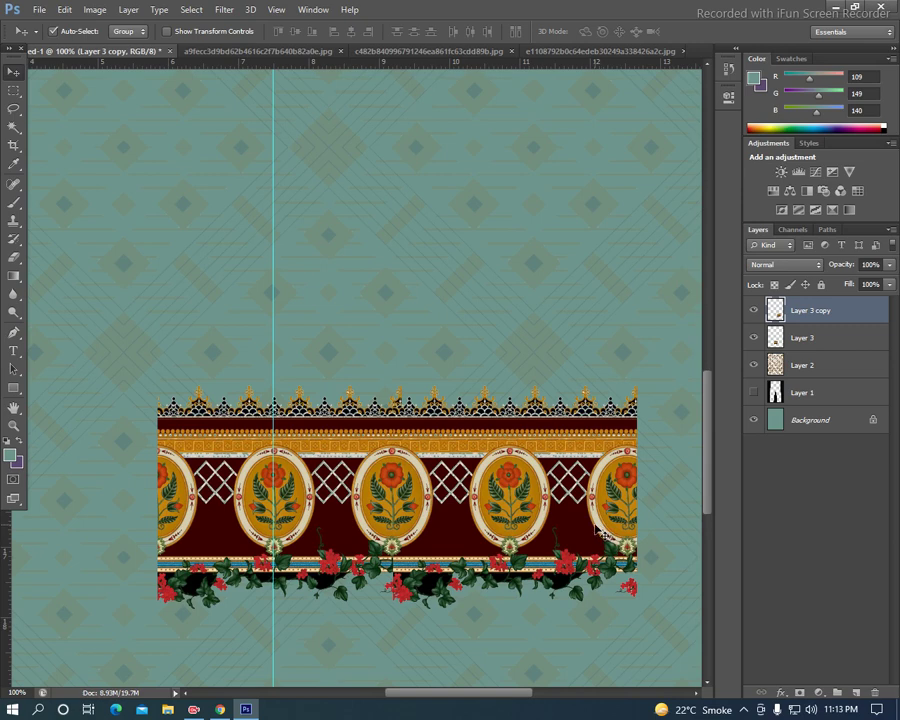
- Inspect the seam, try sliding a border copy along, then discard the misaligned copy
key("ctrl+plus")
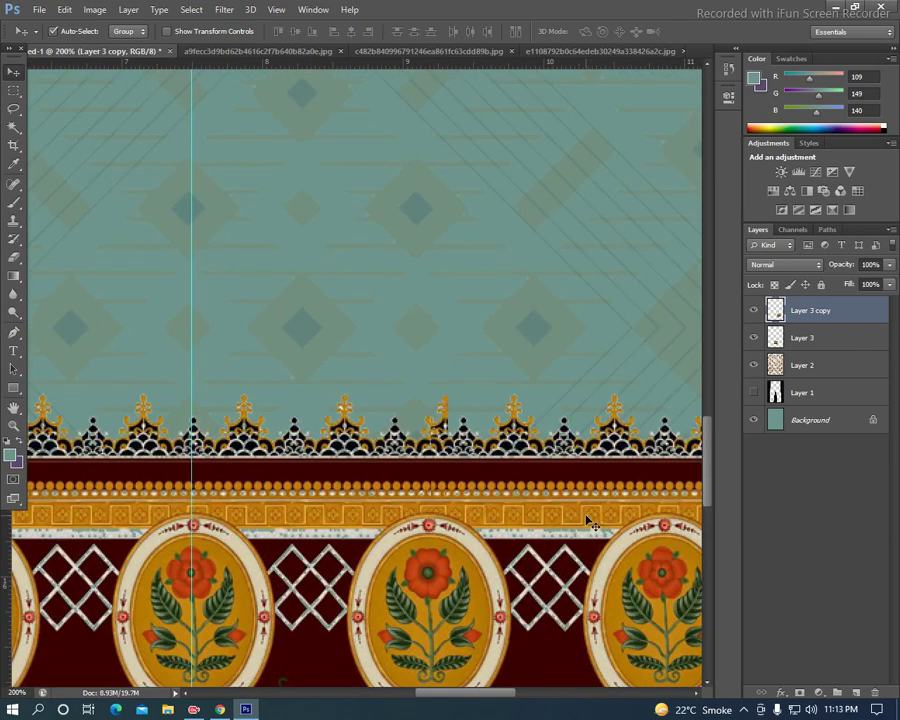
left_click_drag(517, 497, 522, 397)
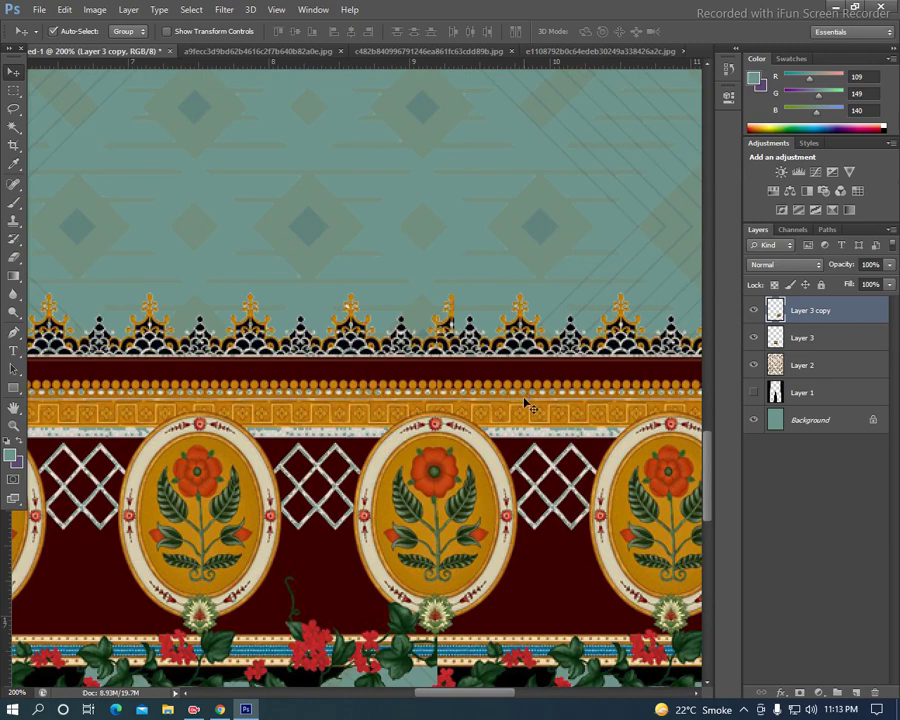
key("ctrl+minus")
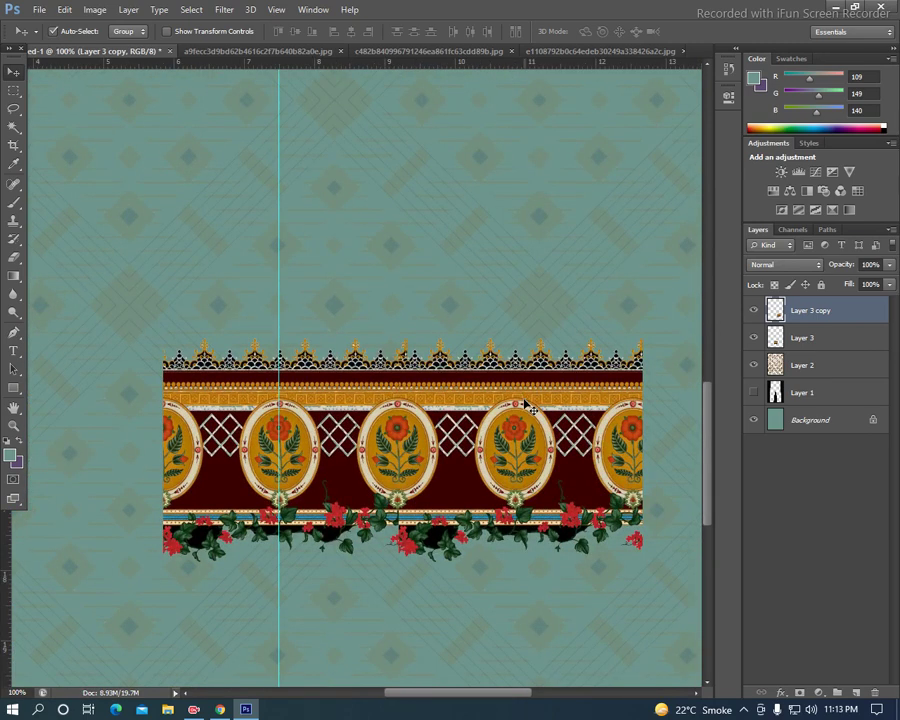
key("ctrl+e")
key("ctrl+j")
left_click_drag(510, 420, 710, 444)
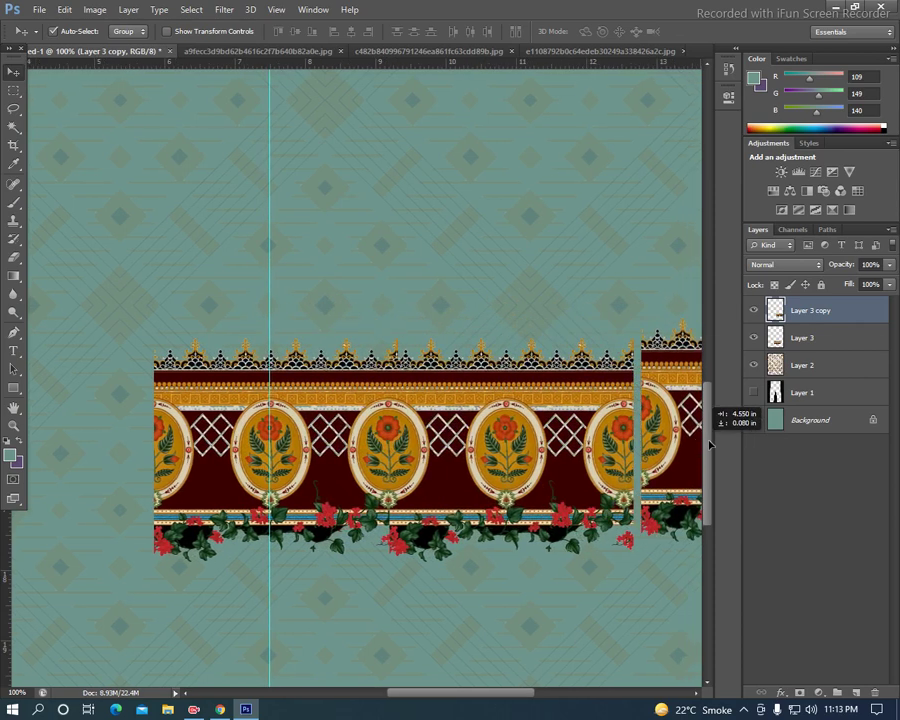
left_click_drag(710, 444, 673, 464)
key("Delete")
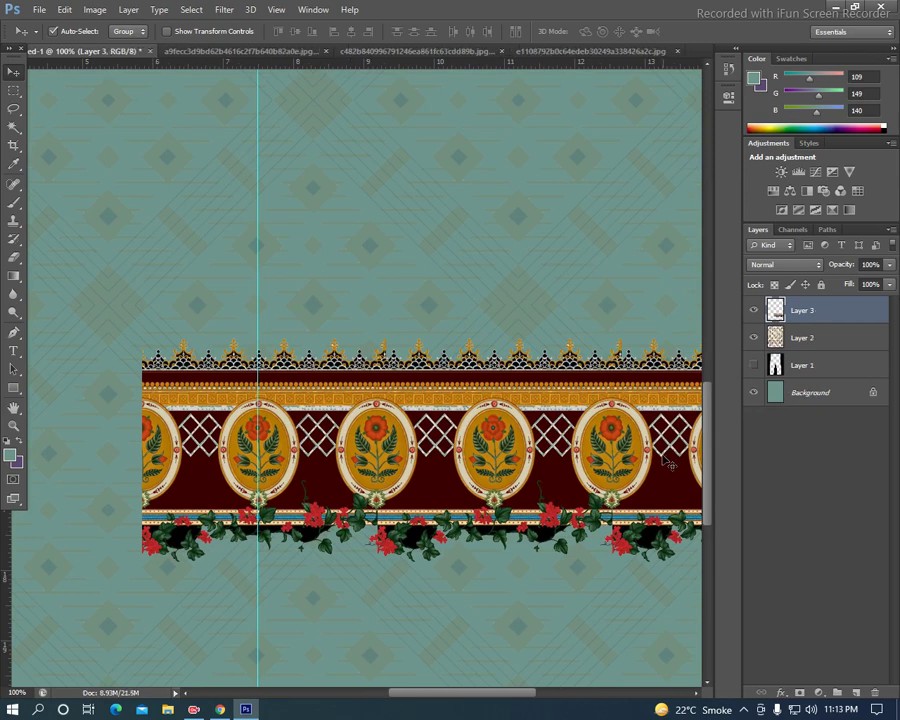
- Duplicate Layer 3 again, align the copy seamlessly with the band, and merge it down
key("ctrl+j")
left_click_drag(420, 390, 220, 290)
left_click_drag(76, 456, 424, 436)
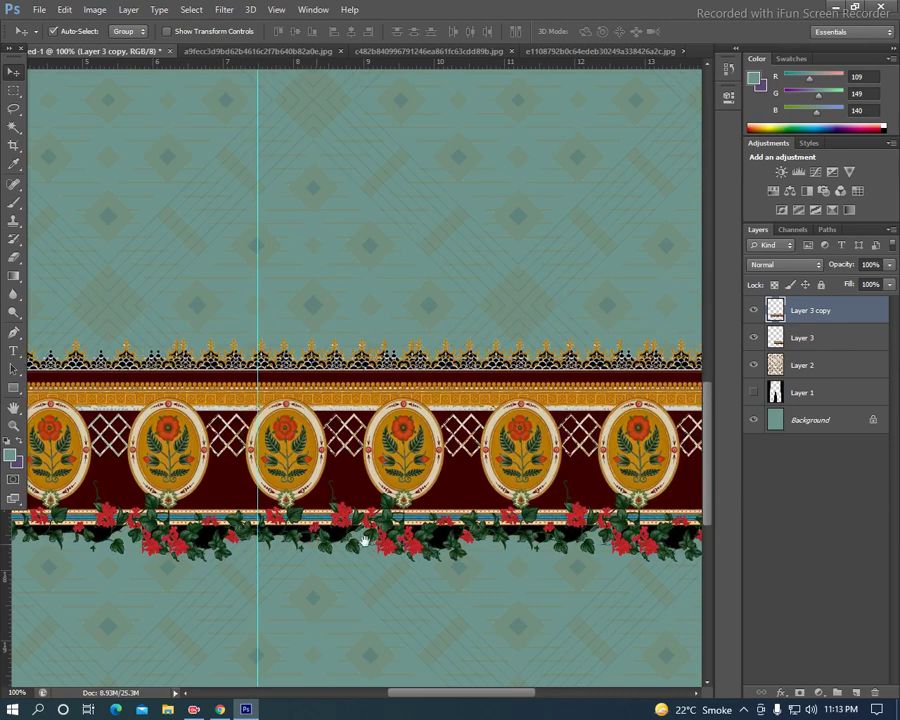
left_click_drag(360, 536, 492, 502)
left_click_drag(560, 385, 85, 410)
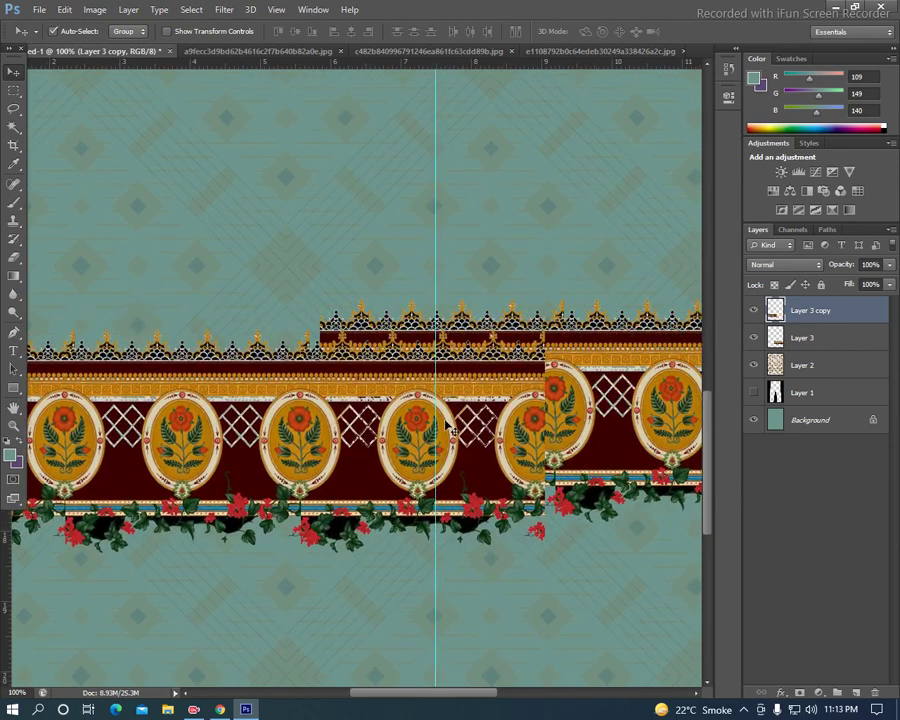
left_click_drag(483, 425, 289, 398)
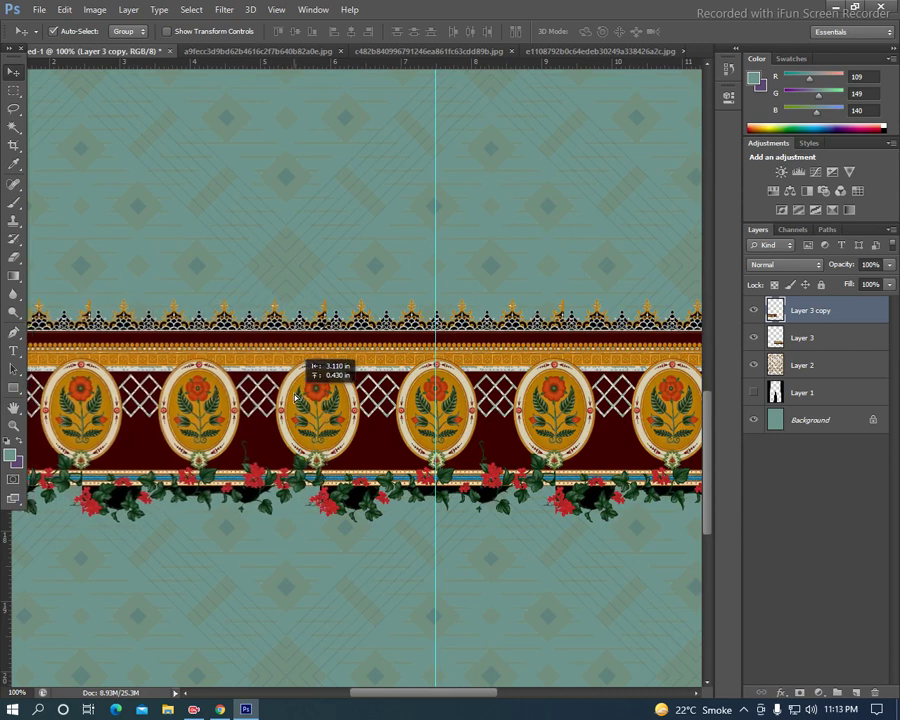
left_click_drag(289, 398, 292, 395)
key("Right")
key("Right")
key("Right")
key("Right")
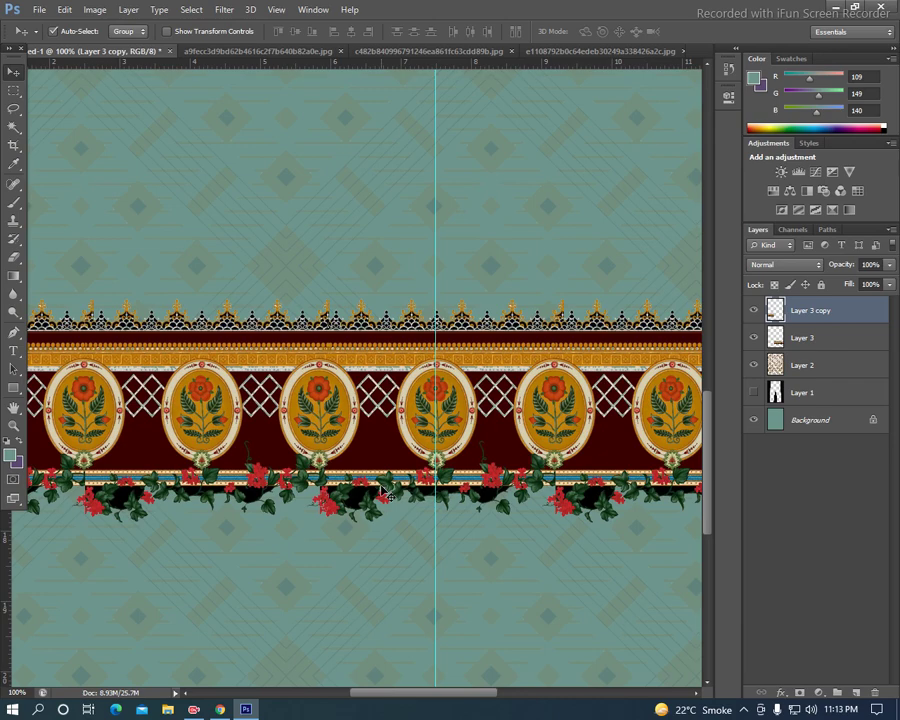
key("ctrl+e")
key("ctrl+minus")
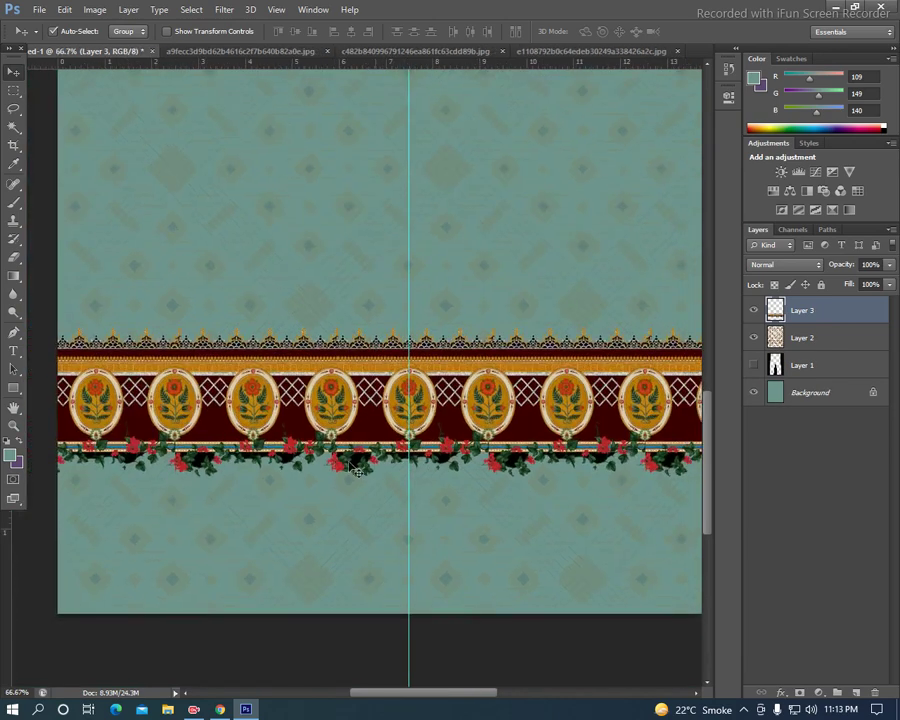
- Lower the border band on the panel and add a new Layer 4 beneath Layer 3
key("ctrl+minus")
mouse_move(510, 478)
left_mouse_down()
mouse_move(521, 490)
mouse_move(508, 505)
mouse_move(523, 498)
mouse_move(513, 501)
left_mouse_up()
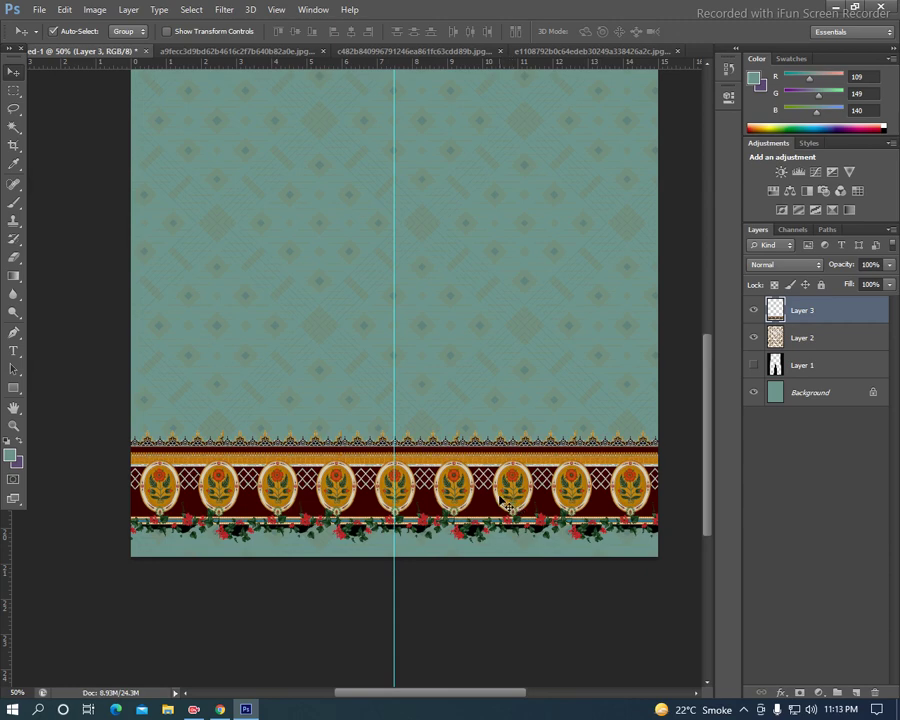
key("ctrl+minus")
key("ctrl+plus")
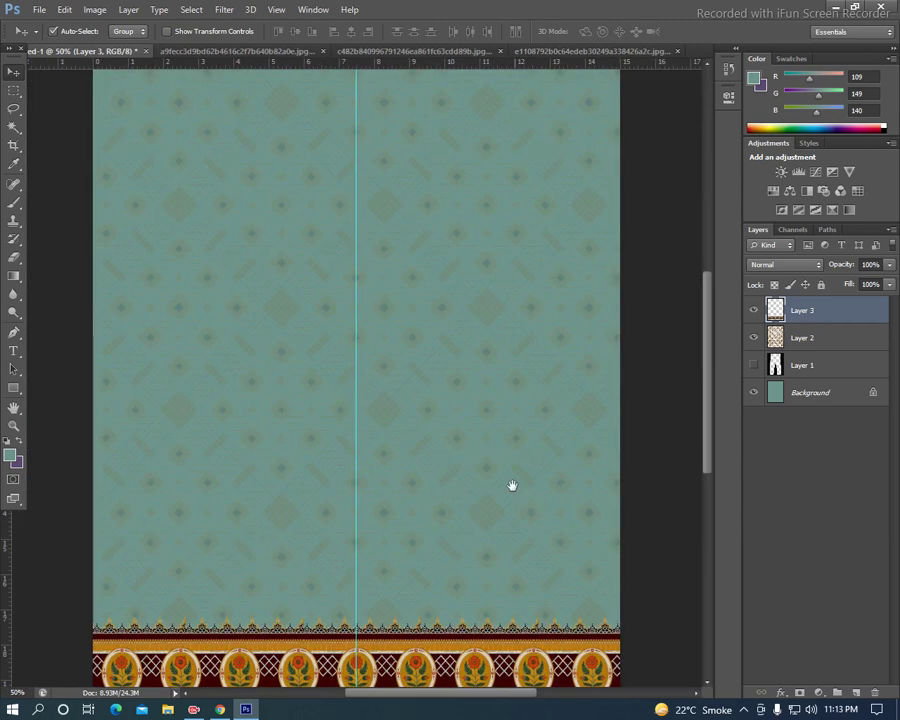
scroll(517, 493, "down", 3)
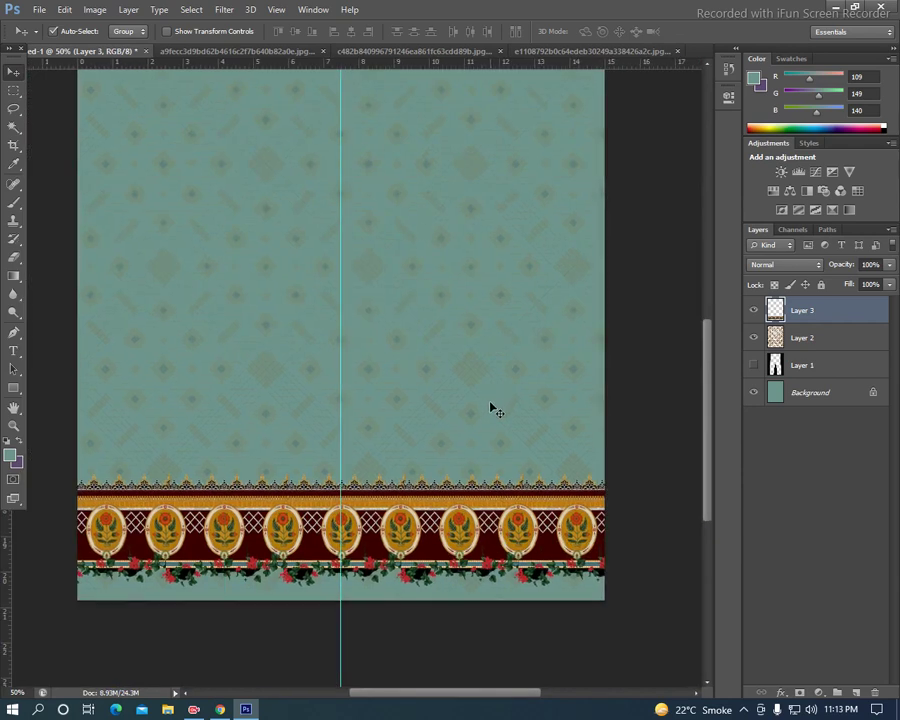
key("ctrl+shift+n")
left_click(568, 220)
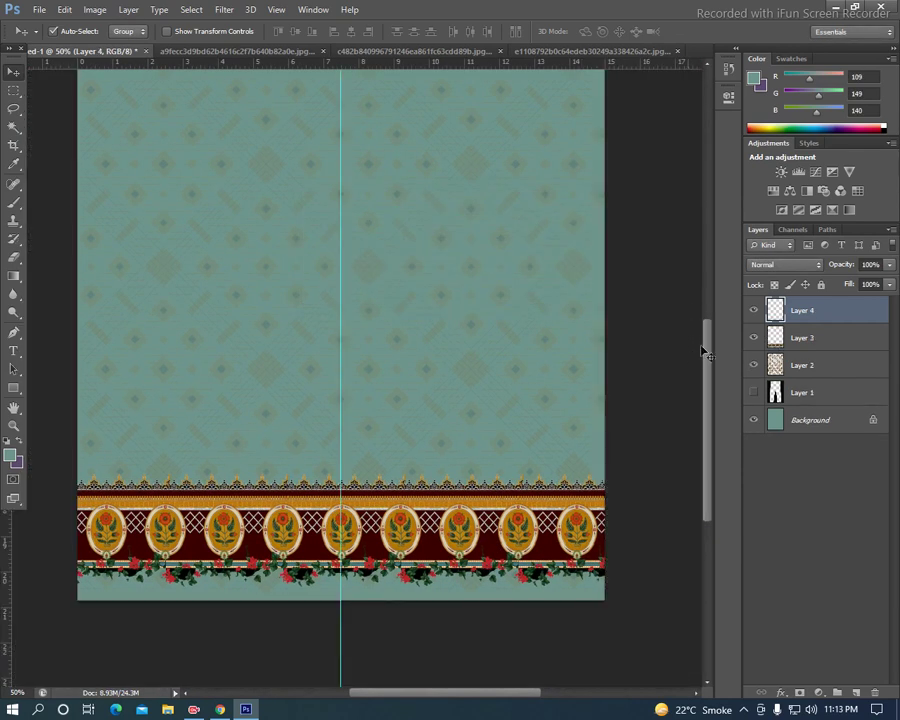
left_click_drag(805, 320, 801, 362)
- Fill the strip below the hem border with black on Layer 4
key("m")
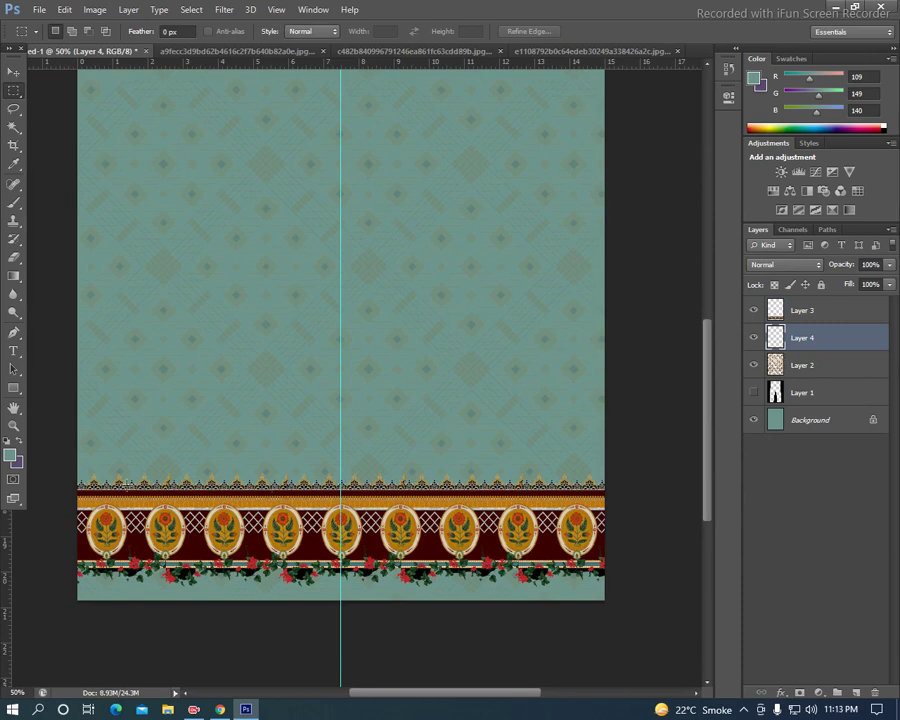
left_click_drag(64, 558, 600, 690)
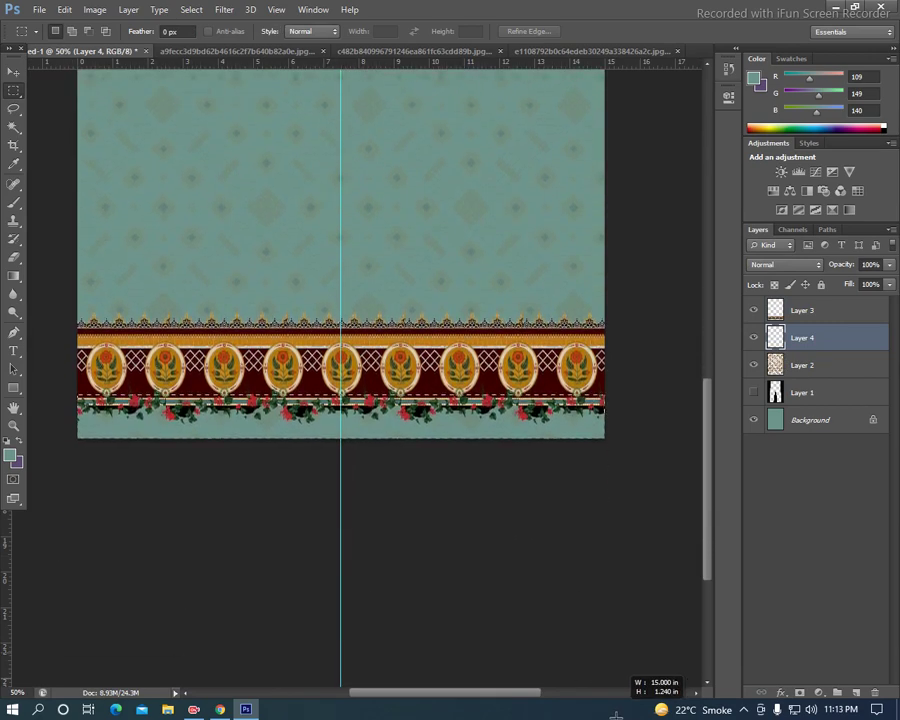
scroll(413, 277, "up", 3)
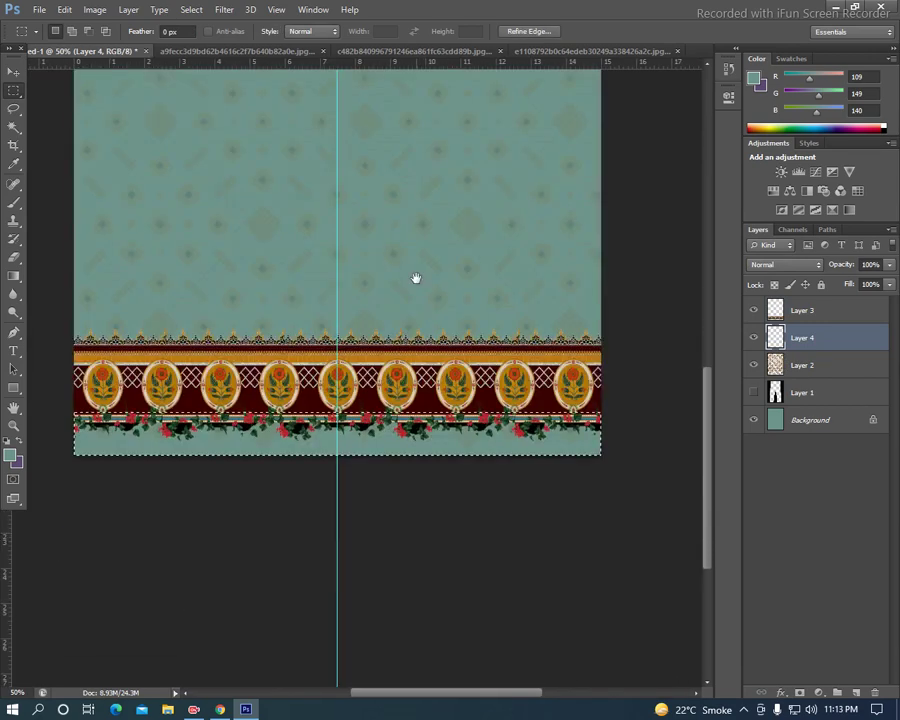
key("b")
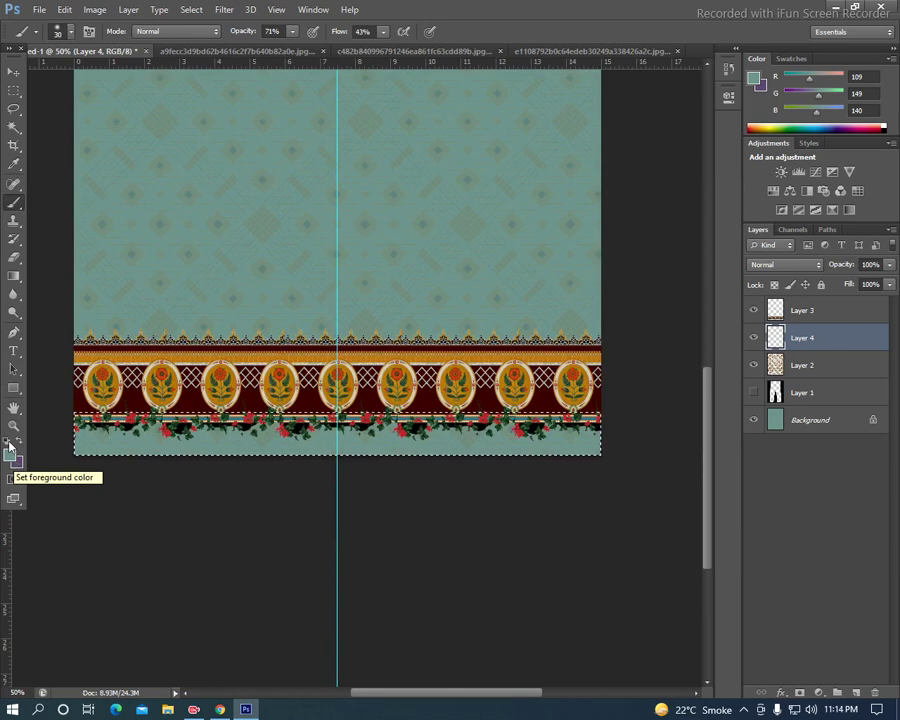
left_click(7, 443)
key("alt+BackSpace")
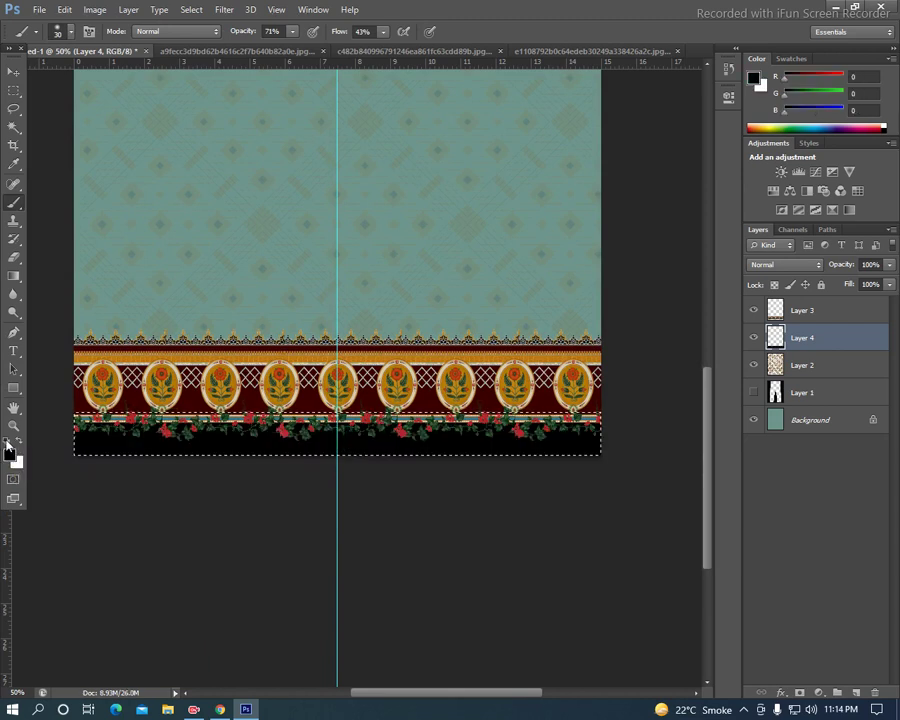
key("ctrl+d")
left_click_drag(474, 266, 480, 322)
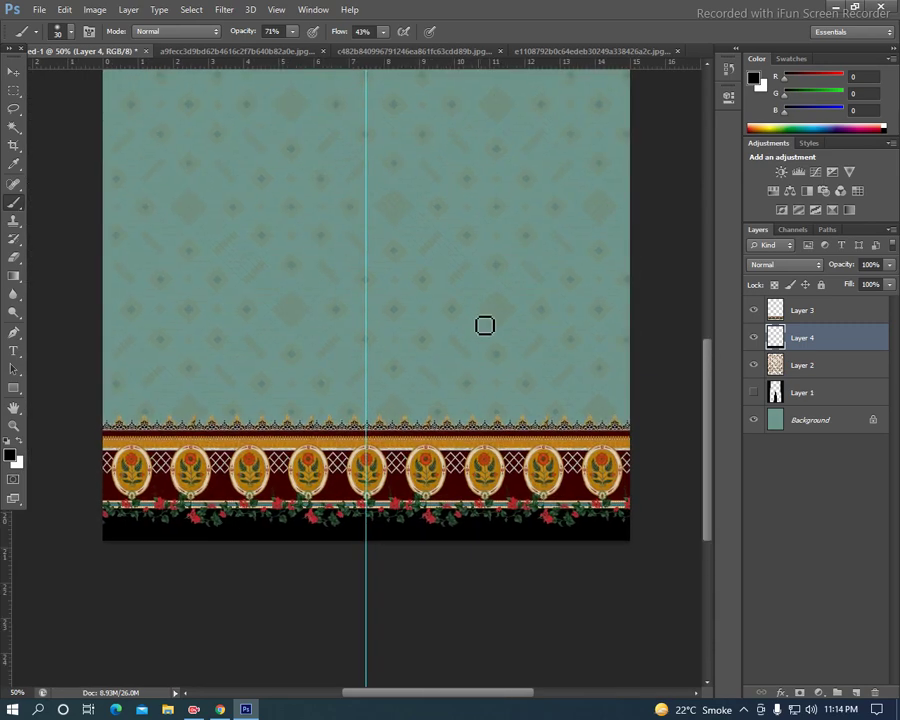
- Close the border pattern image without saving and bring up the paisley motif
left_click(381, 51)
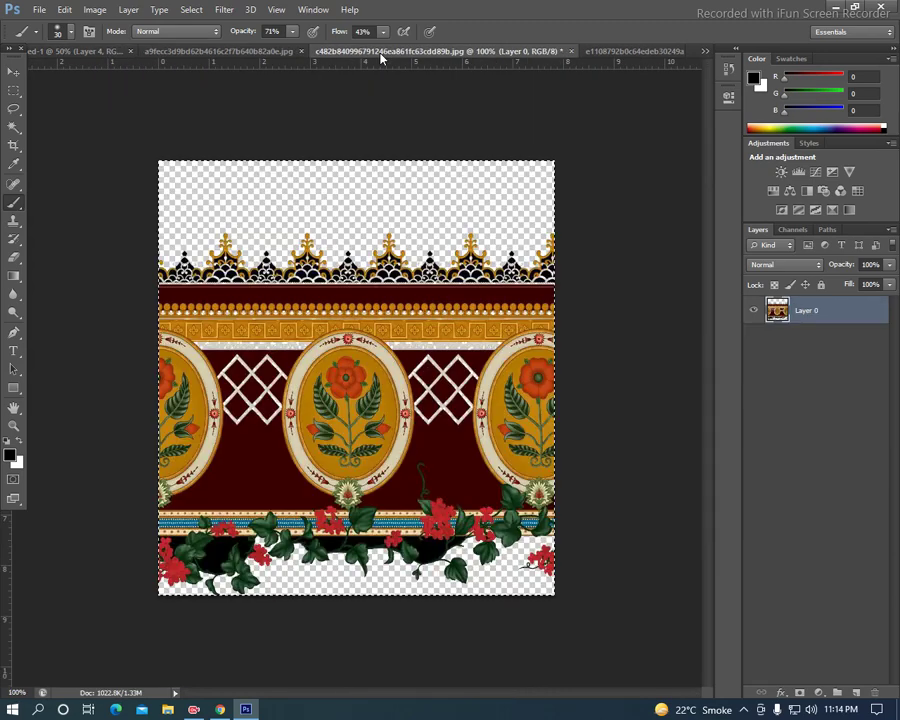
key("ctrl+w")
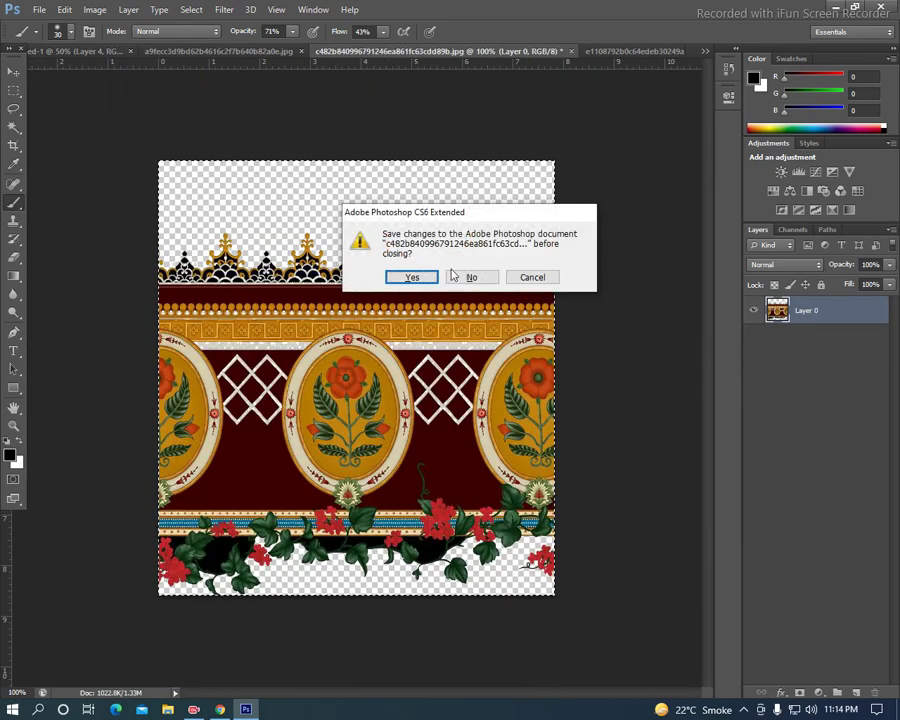
left_click(474, 280)
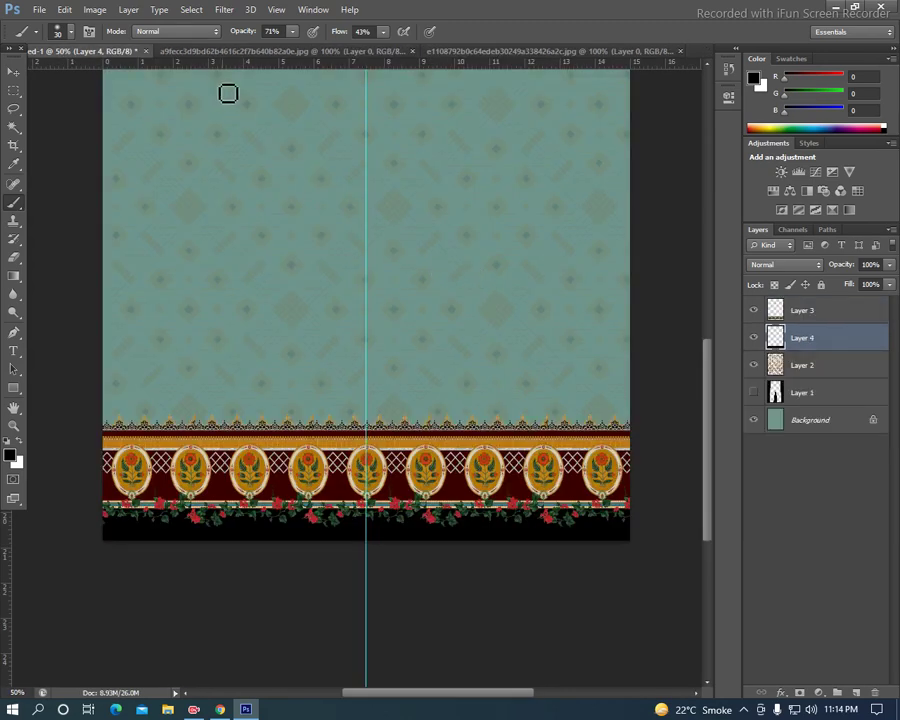
left_click(238, 53)
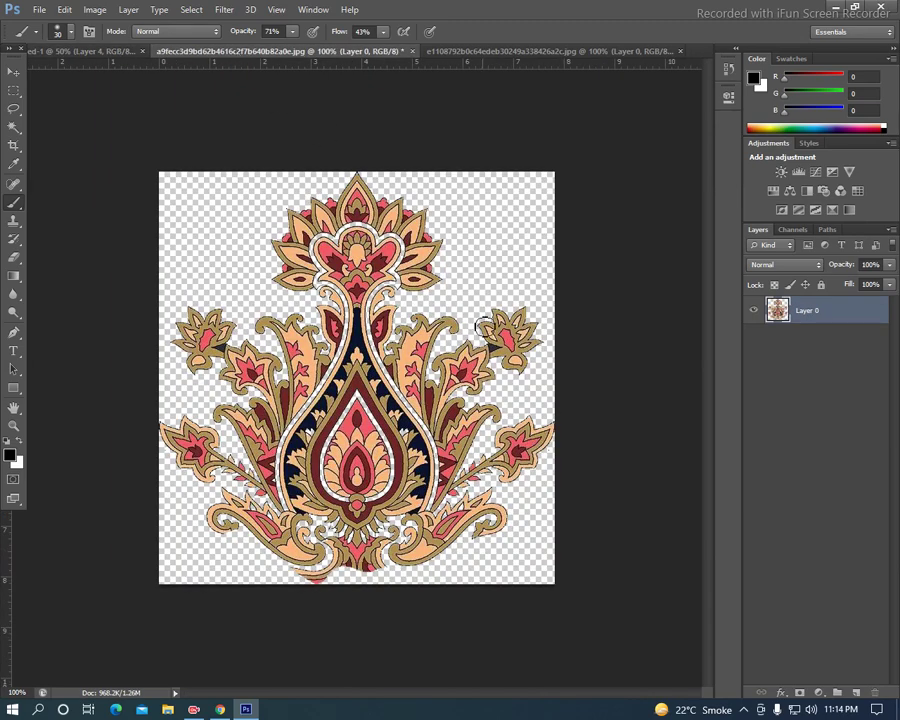
- Paste the whole paisley motif as Layer 5 just above the border, discarding its source file
key("v")
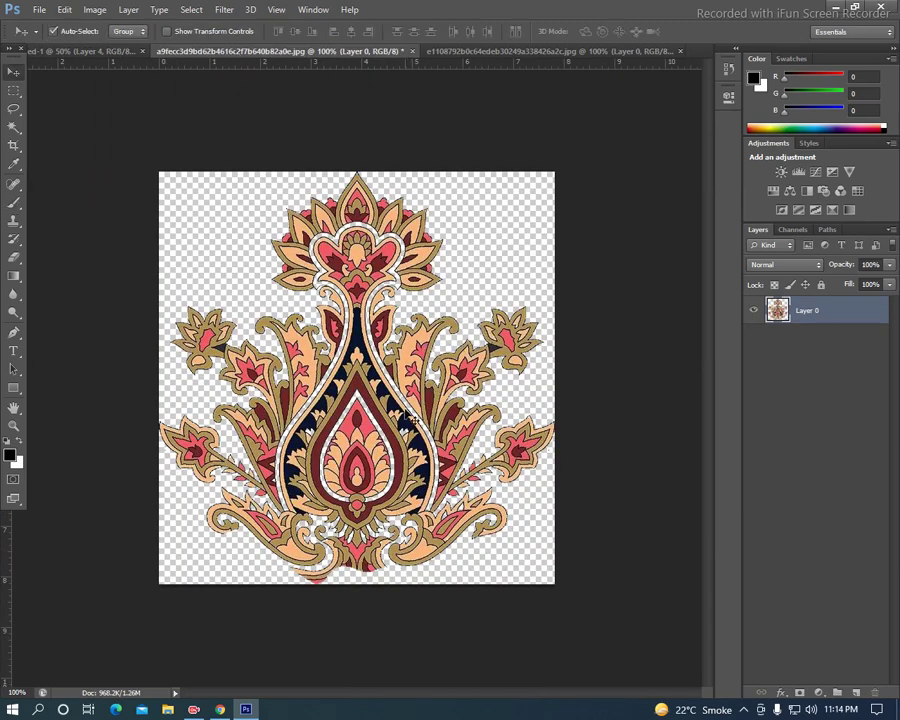
key("ctrl+a")
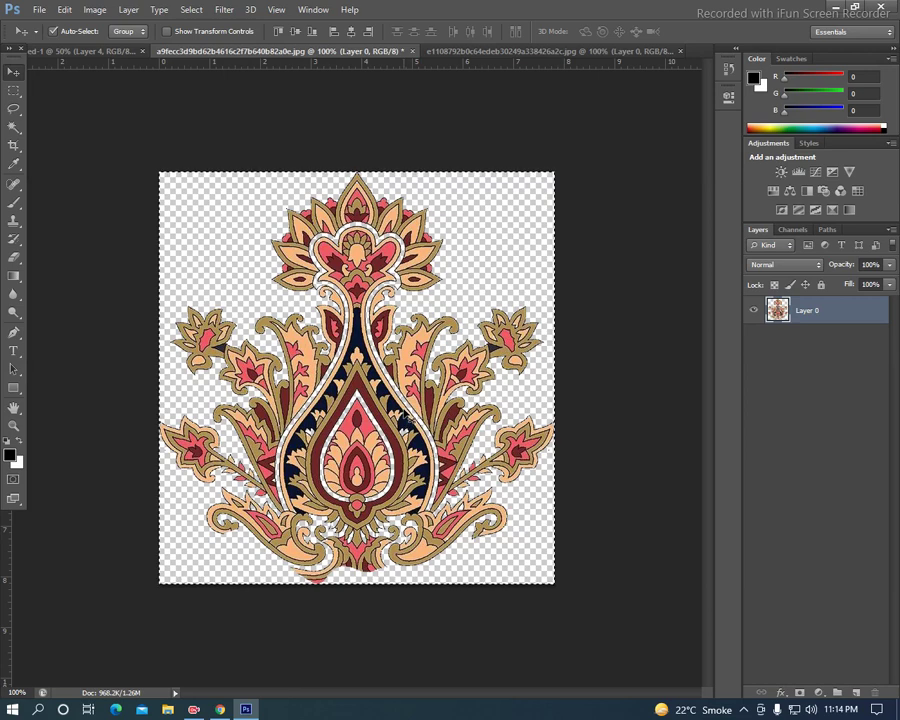
key("ctrl+w")
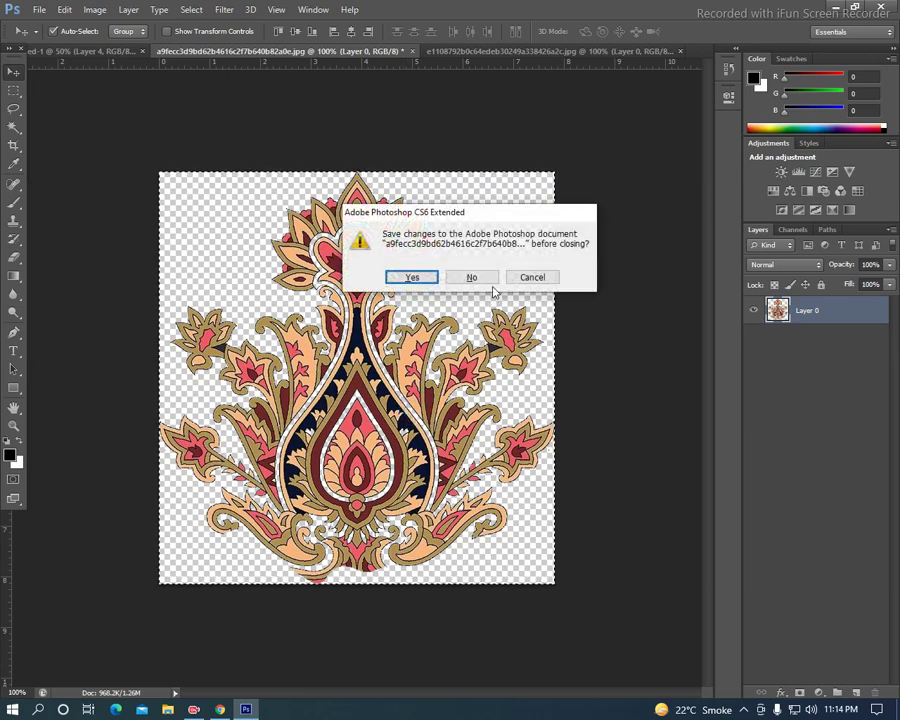
left_click(475, 278)
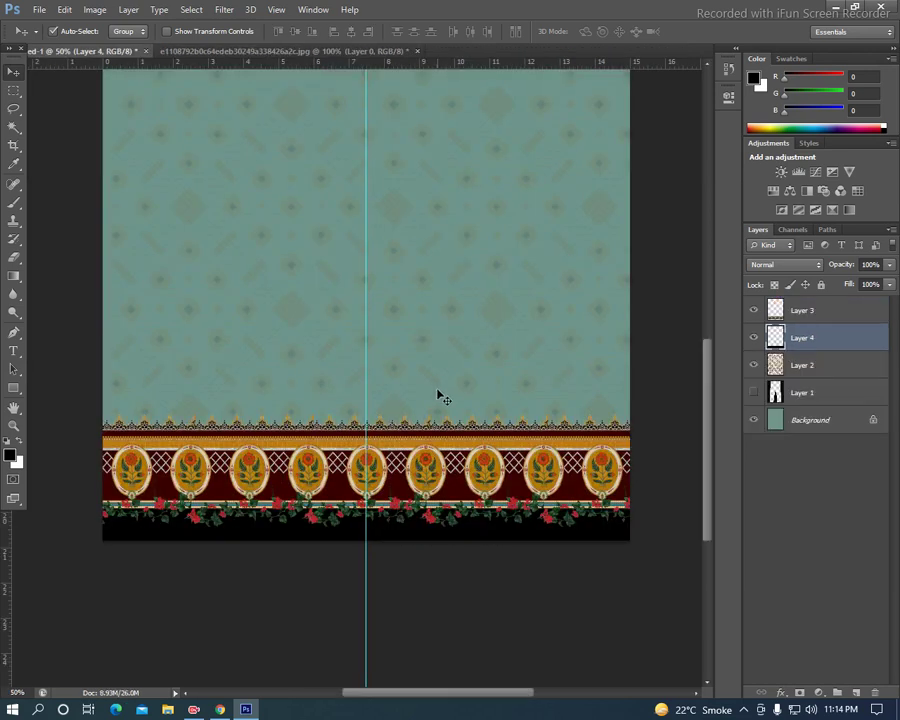
key("ctrl+v")
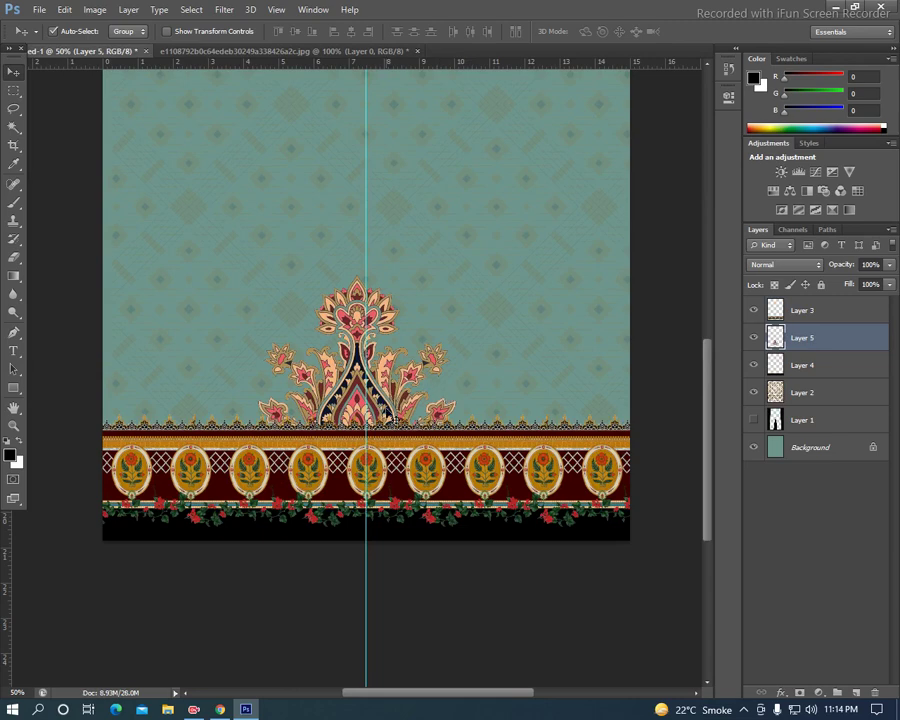
left_click_drag(395, 375, 405, 348)
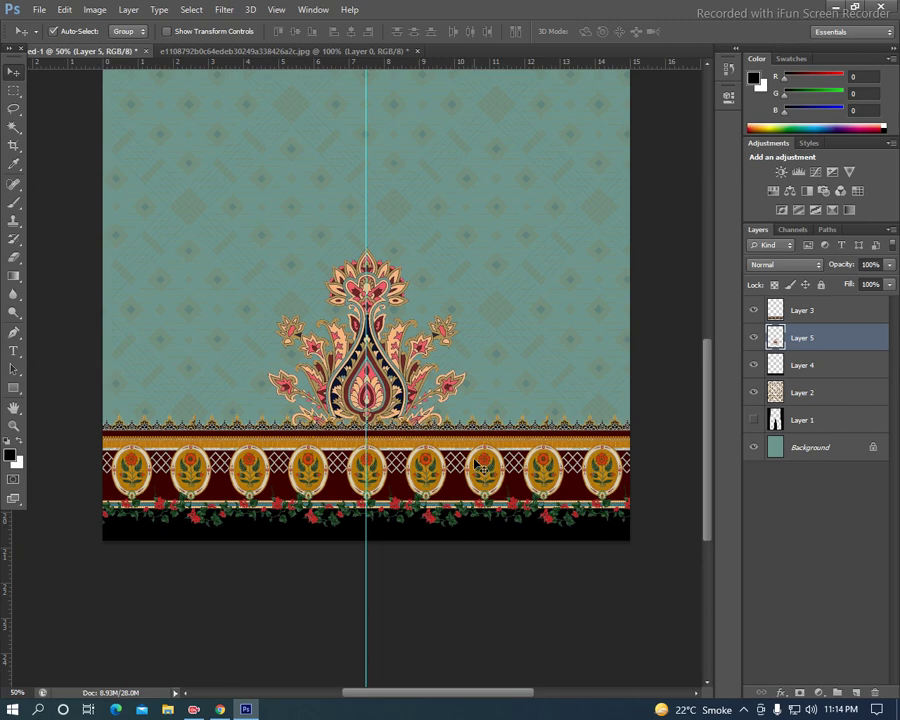
key("ctrl+plus")
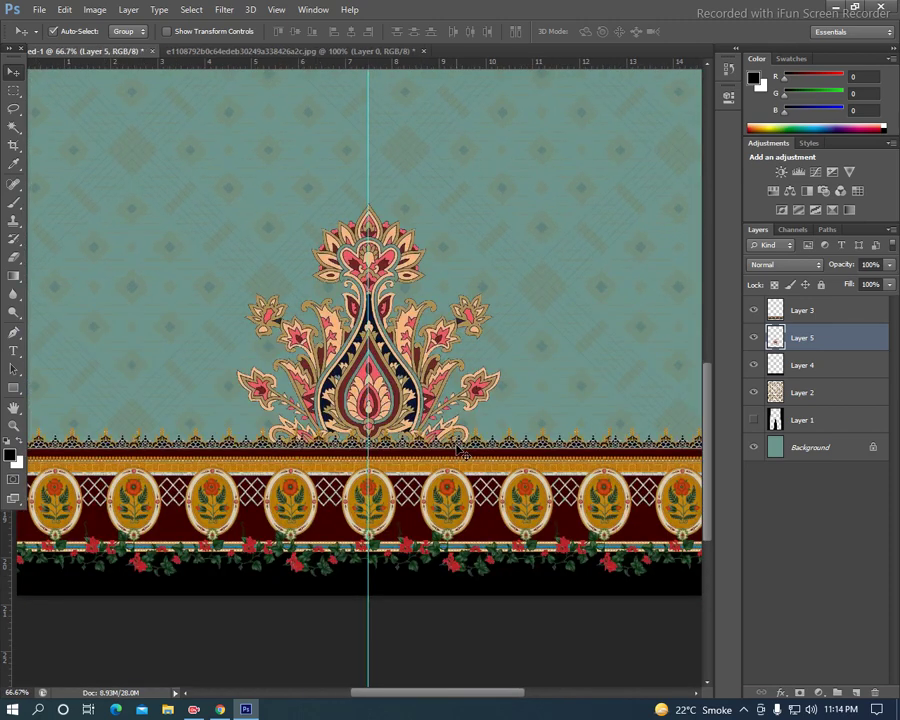
key("ctrl+u")
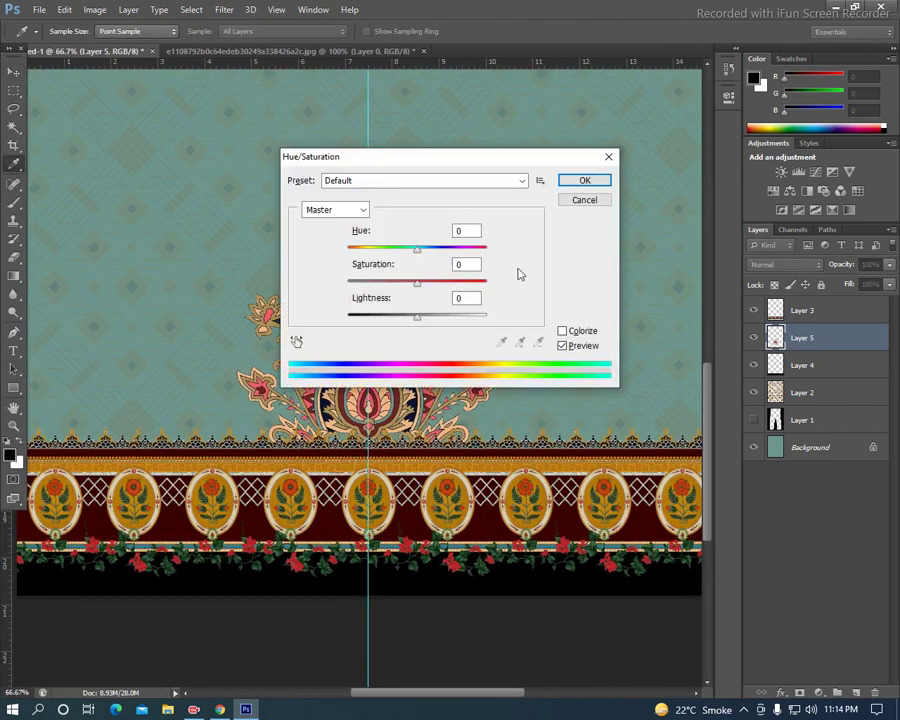
- Shift the paisley motif's hue to +8
mouse_move(450, 158)
left_mouse_down()
mouse_move(548, 204)
mouse_move(610, 159)
left_mouse_up()
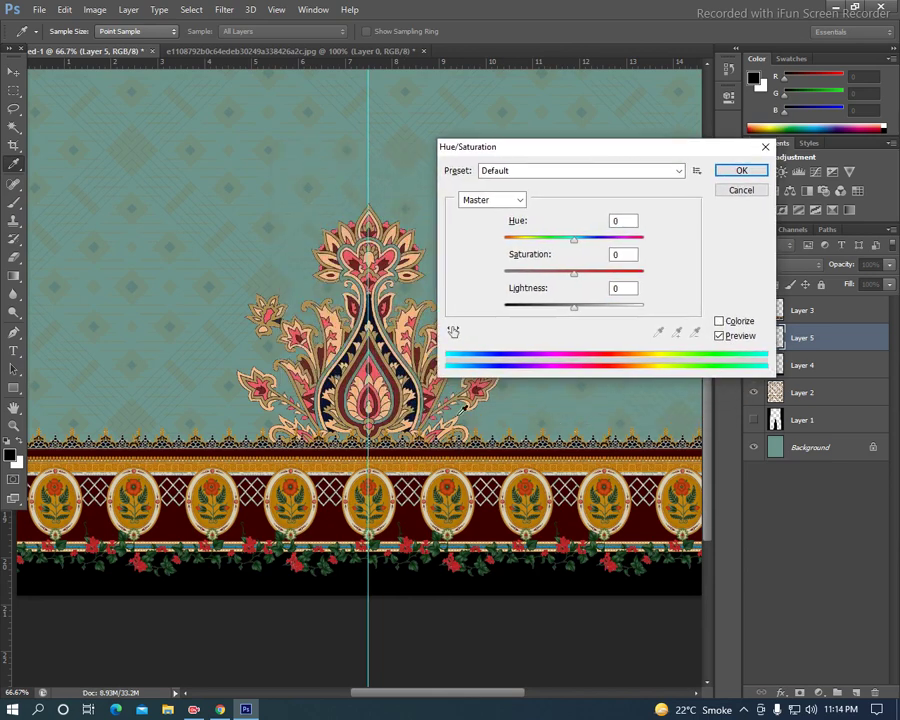
left_click_drag(577, 246, 580, 247)
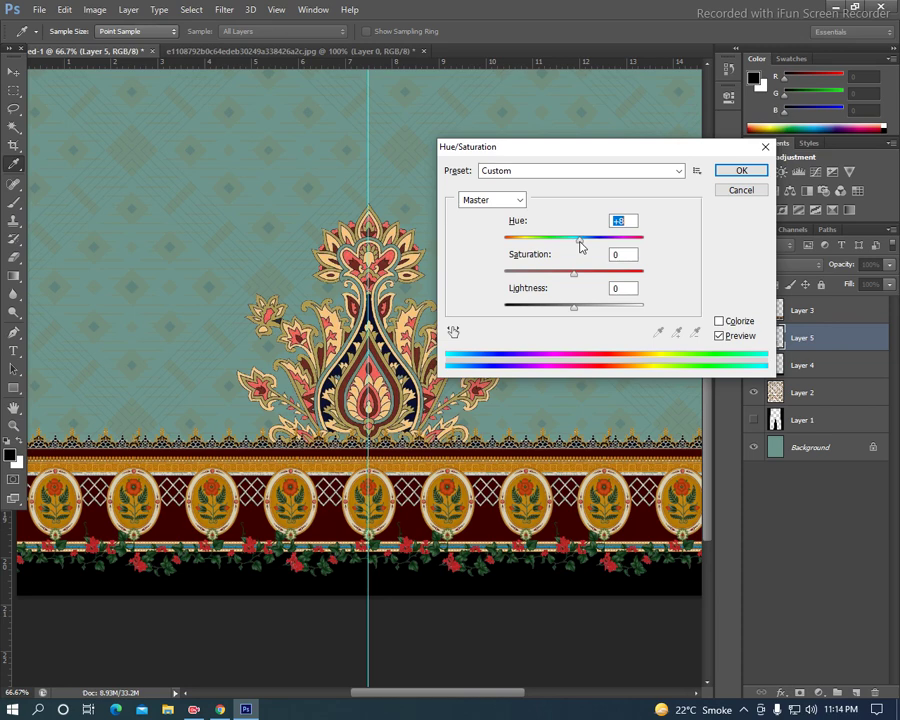
left_click(763, 174)
key("v")
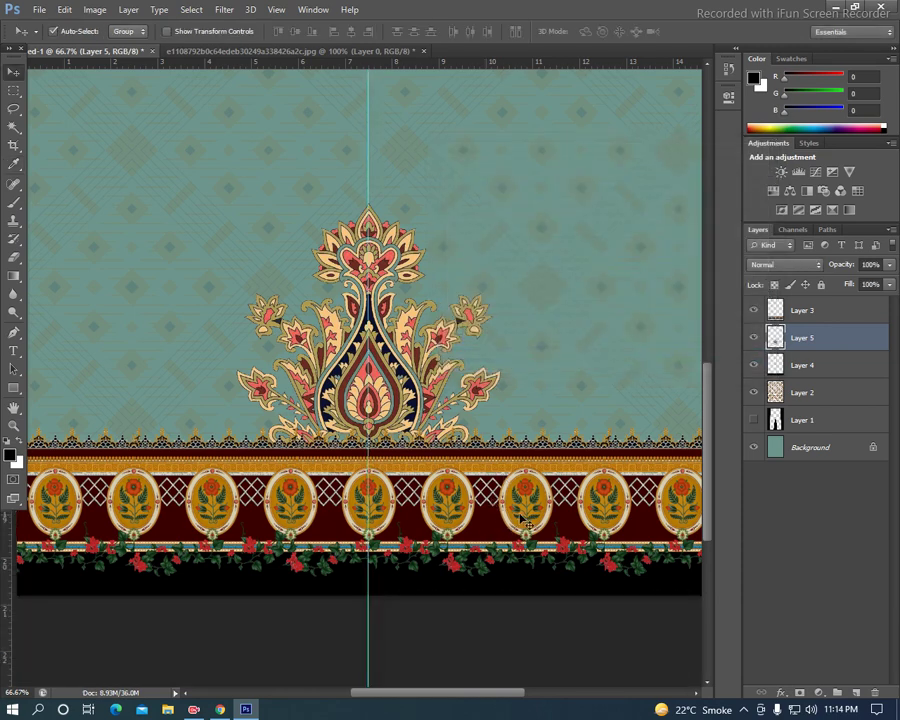
- On the hem border layer, set Yellows saturation to -18 and hue to +7
left_click(519, 523)
key("ctrl+u")
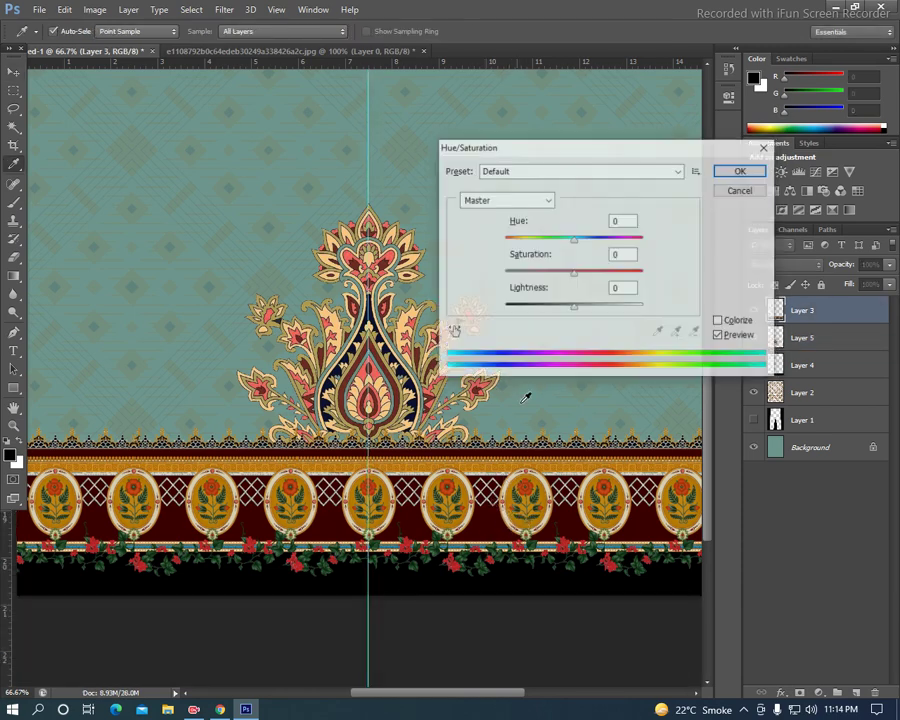
left_click(522, 200)
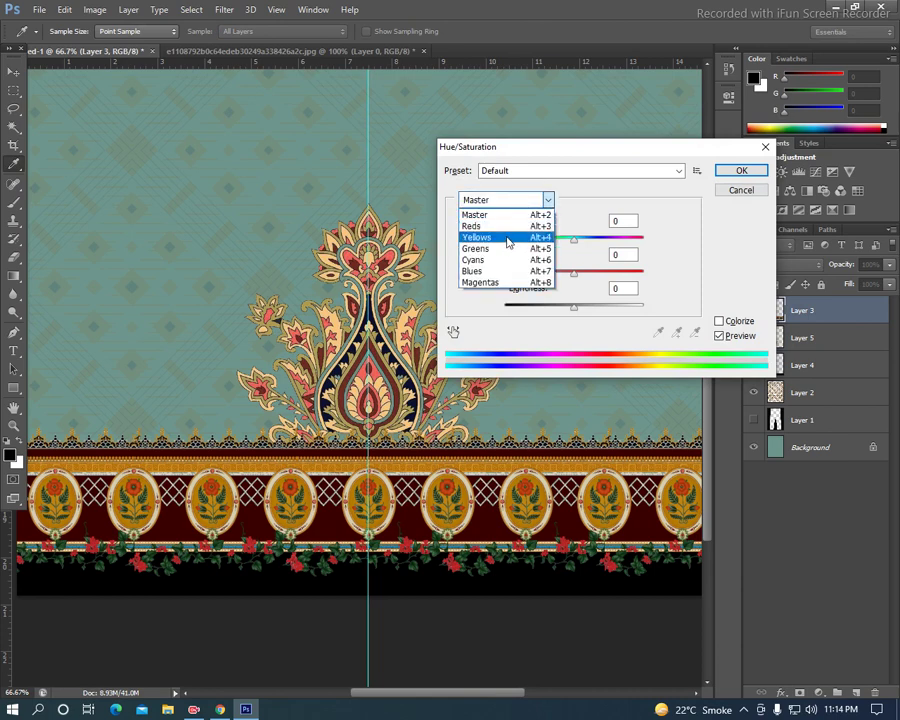
left_click(510, 237)
left_click_drag(571, 275, 561, 273)
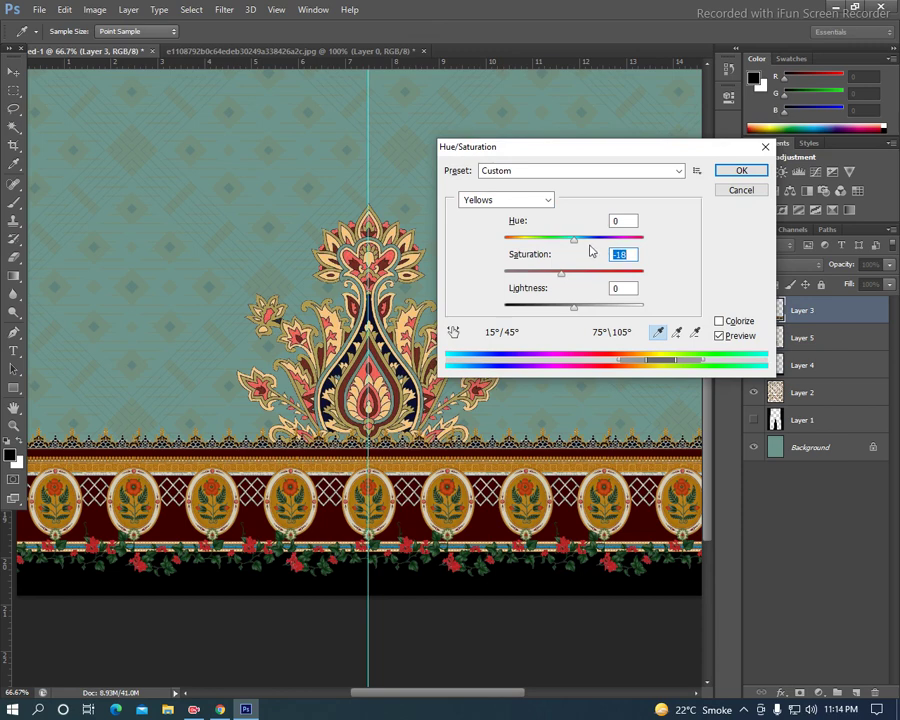
left_click_drag(571, 240, 574, 246)
left_click(741, 171)
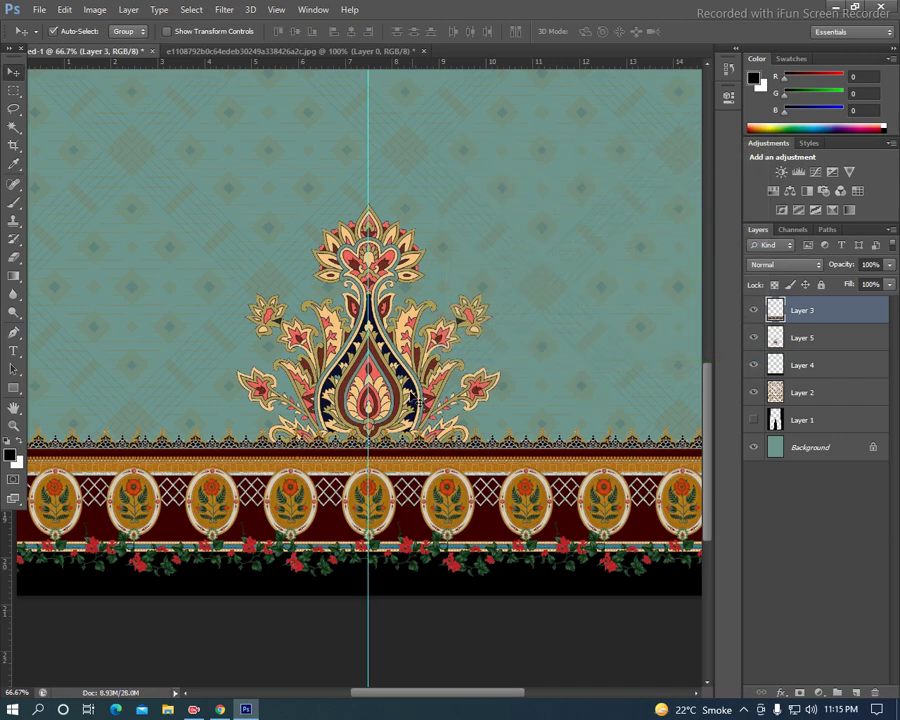
key("ctrl+minus")
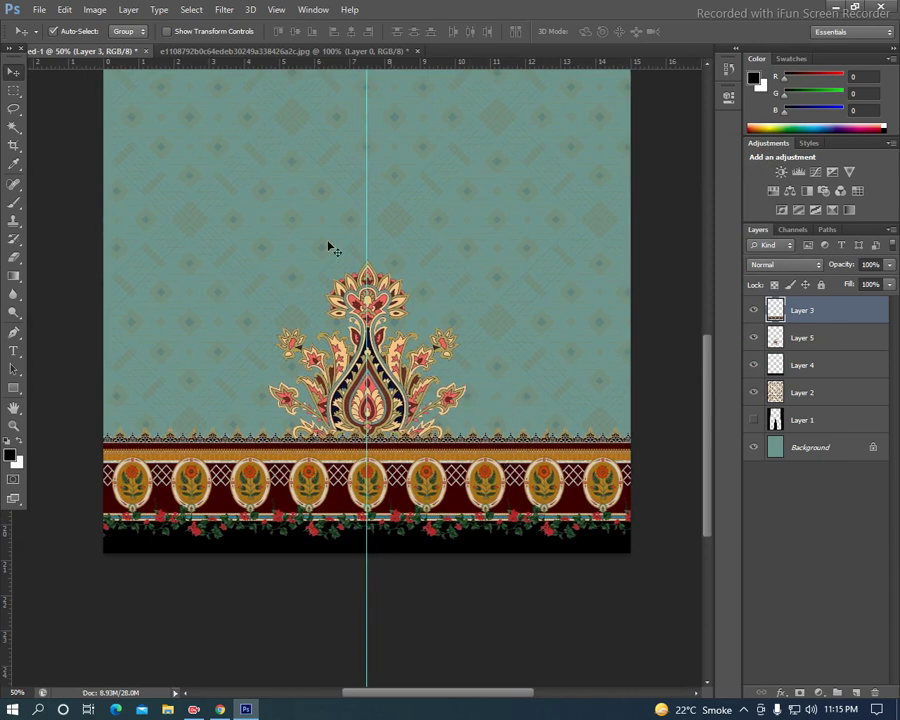
- Close the purple paisley document without saving changes
left_click(293, 51)
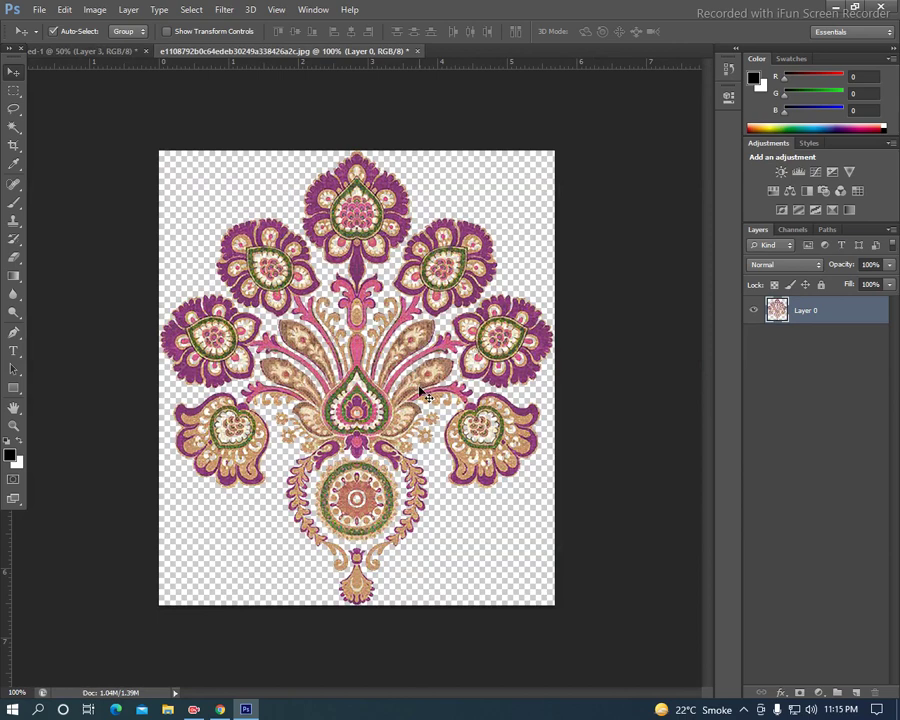
key("ctrl+w")
left_click(478, 277)
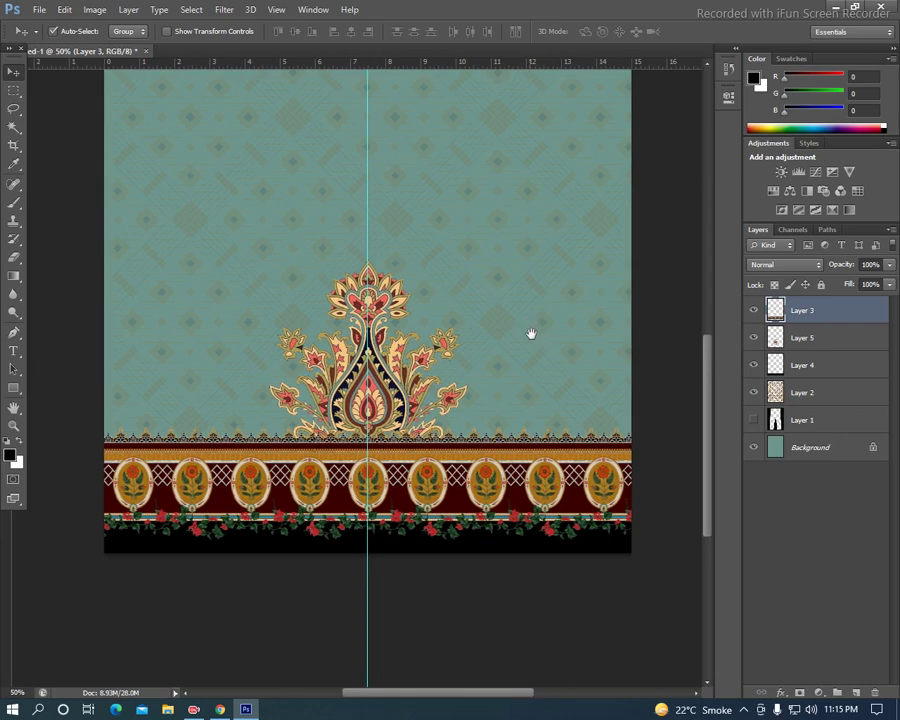
left_click_drag(528, 330, 528, 345)
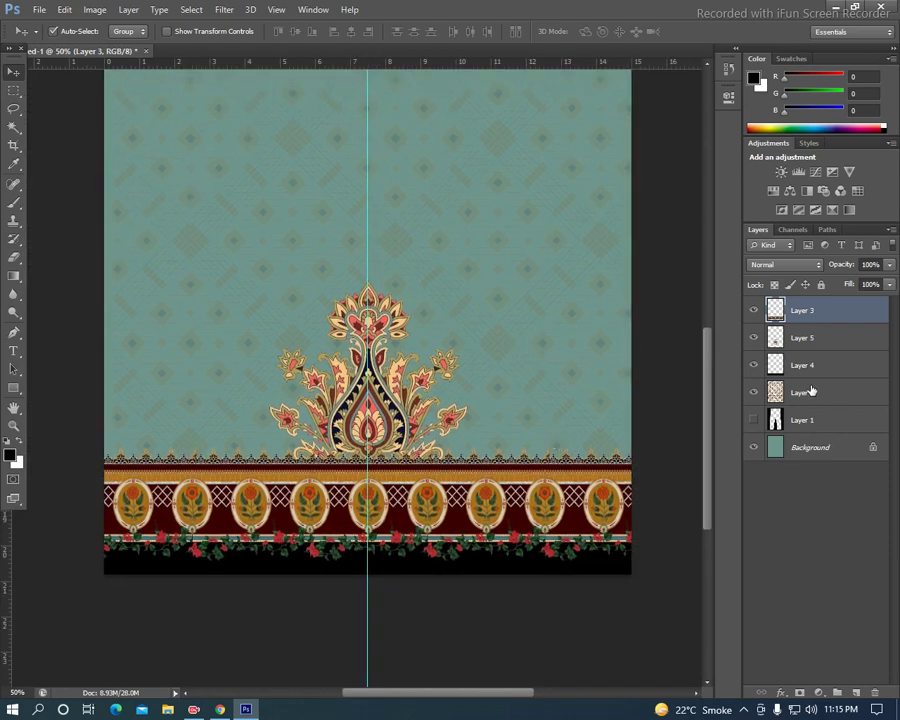
- Create a new empty Layer 6 positioned just above Layer 2
key("ctrl+shift+n")
left_click(572, 221)
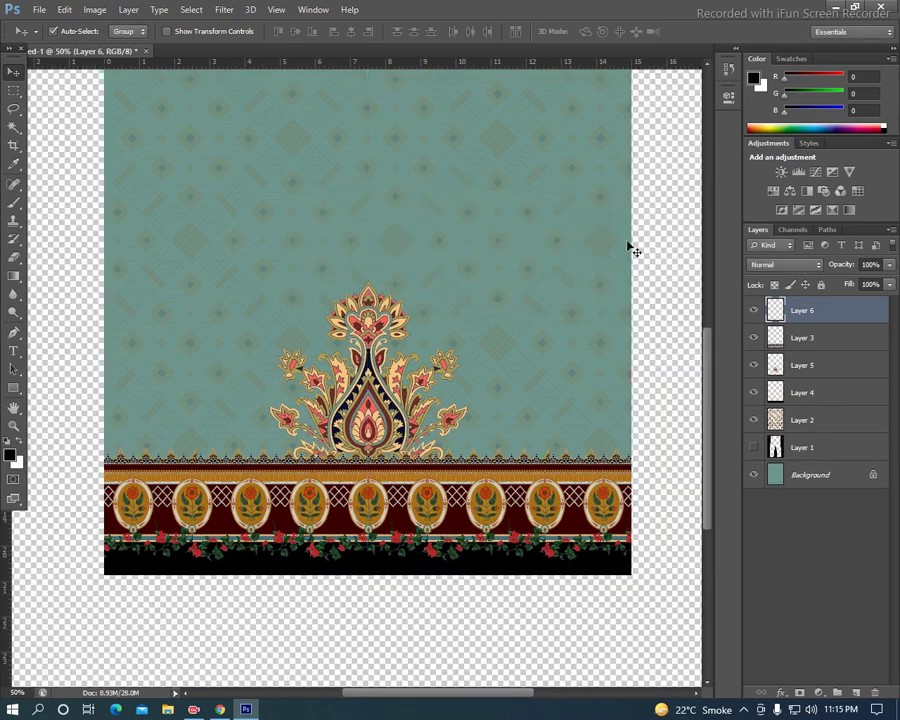
mouse_move(804, 329)
left_mouse_down()
mouse_move(816, 419)
mouse_move(812, 408)
left_mouse_up()
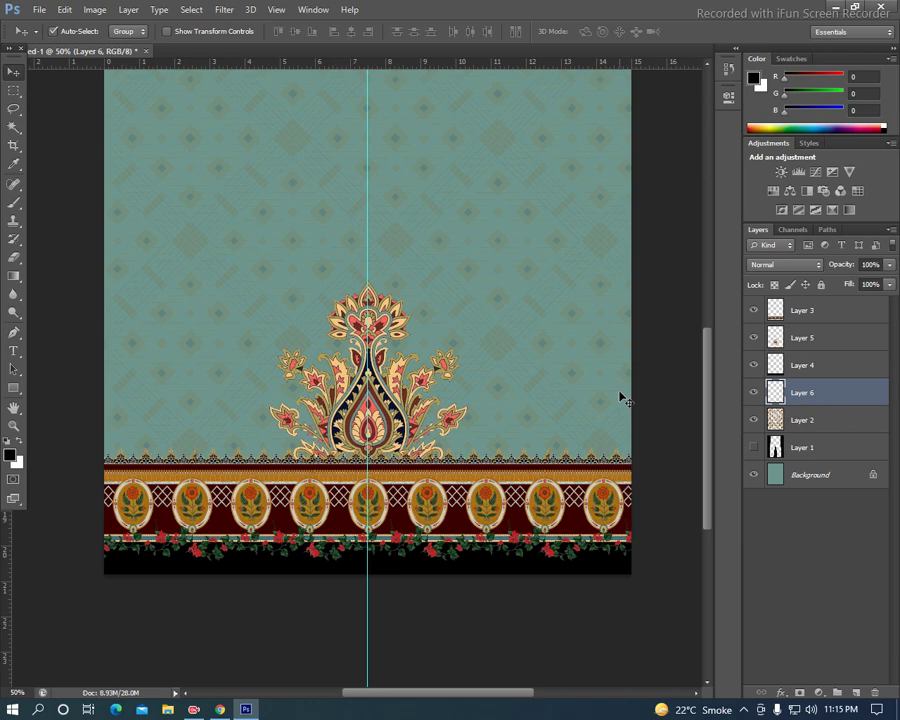
key("ctrl+o")
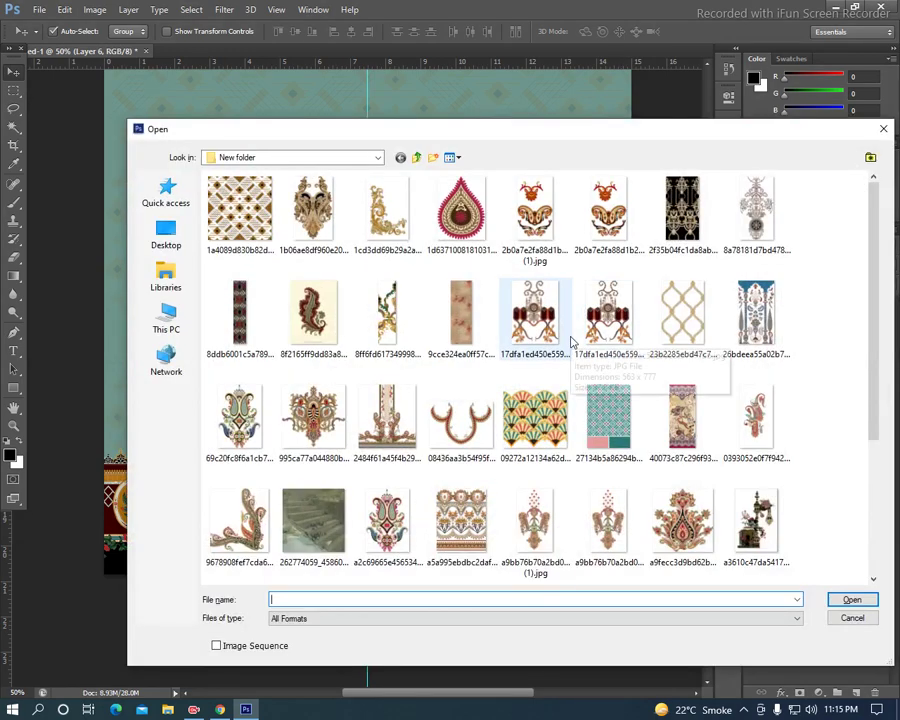
- Open the ogee lattice image, unlock its background, and delete the white areas
left_click(683, 315)
left_click(851, 599)
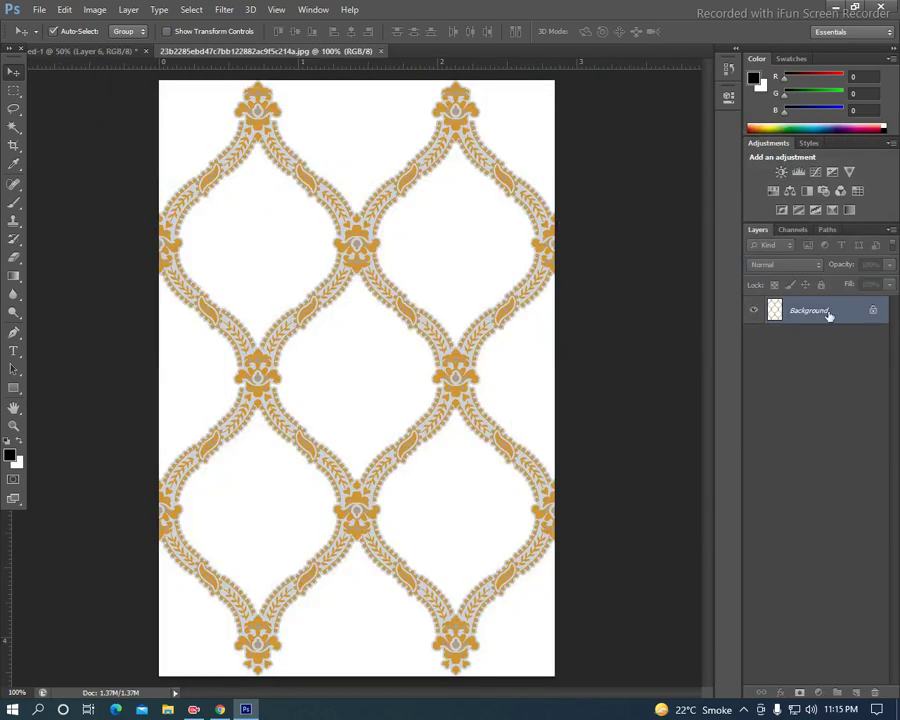
double_click(875, 313)
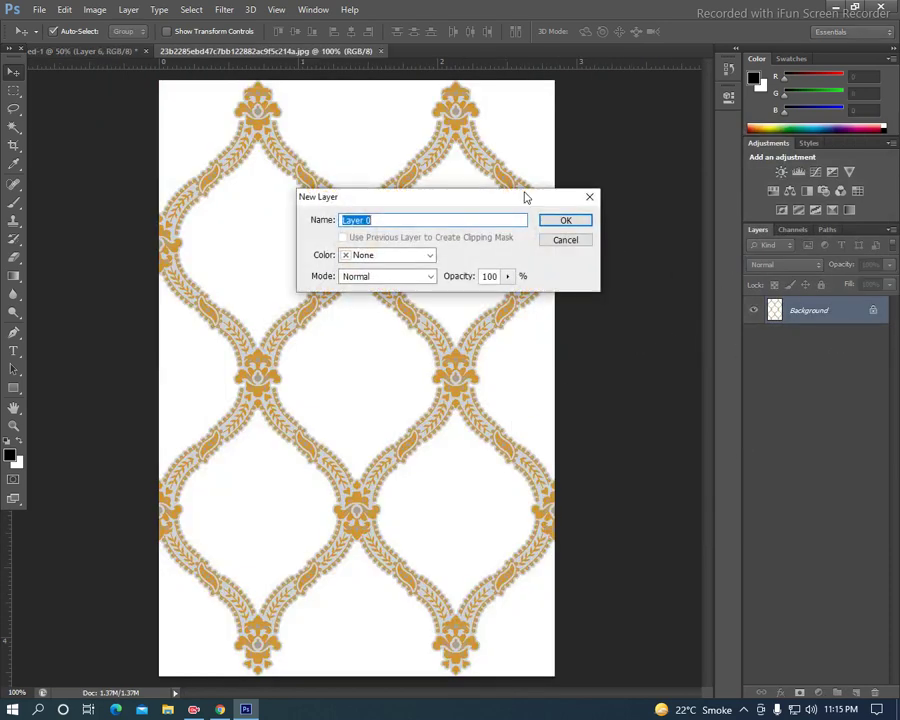
left_click(567, 219)
key("w")
left_click(476, 245)
key("Delete")
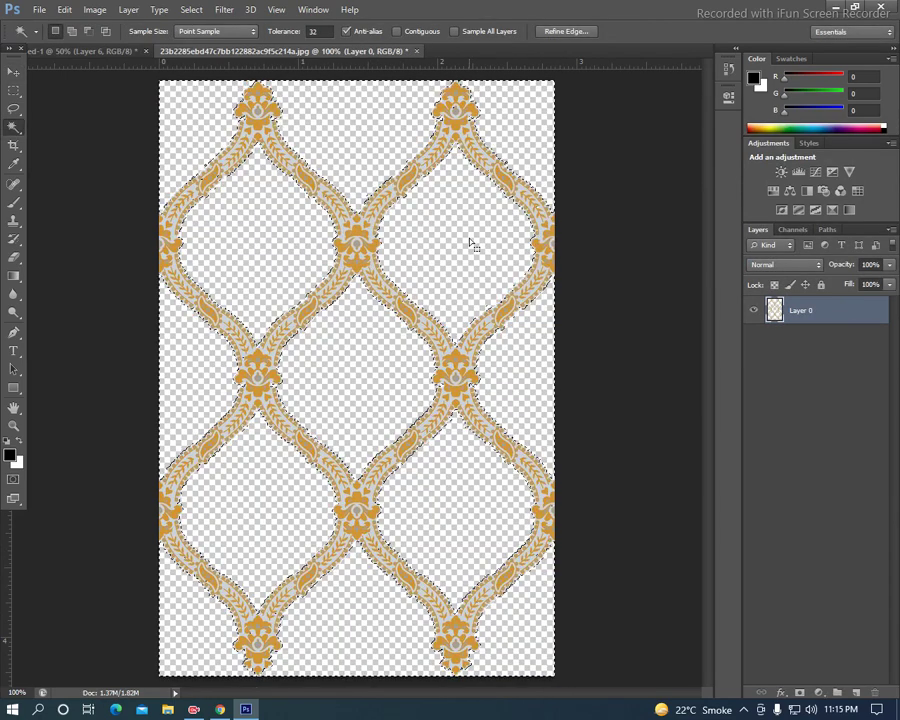
key("ctrl+d")
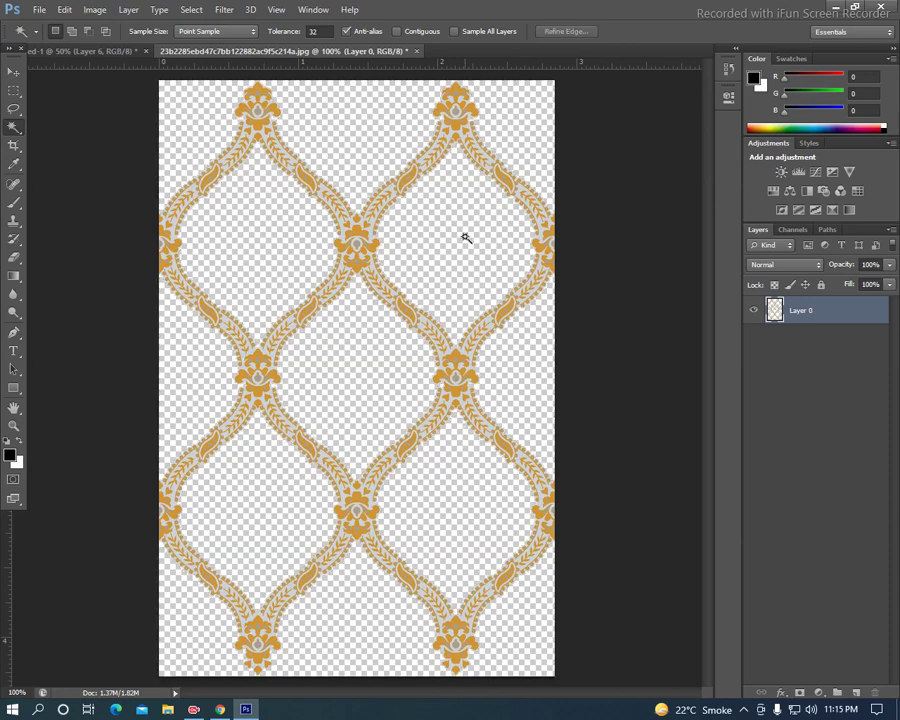
- Define the transparent lattice selection as a new pattern with its default name
key("m")
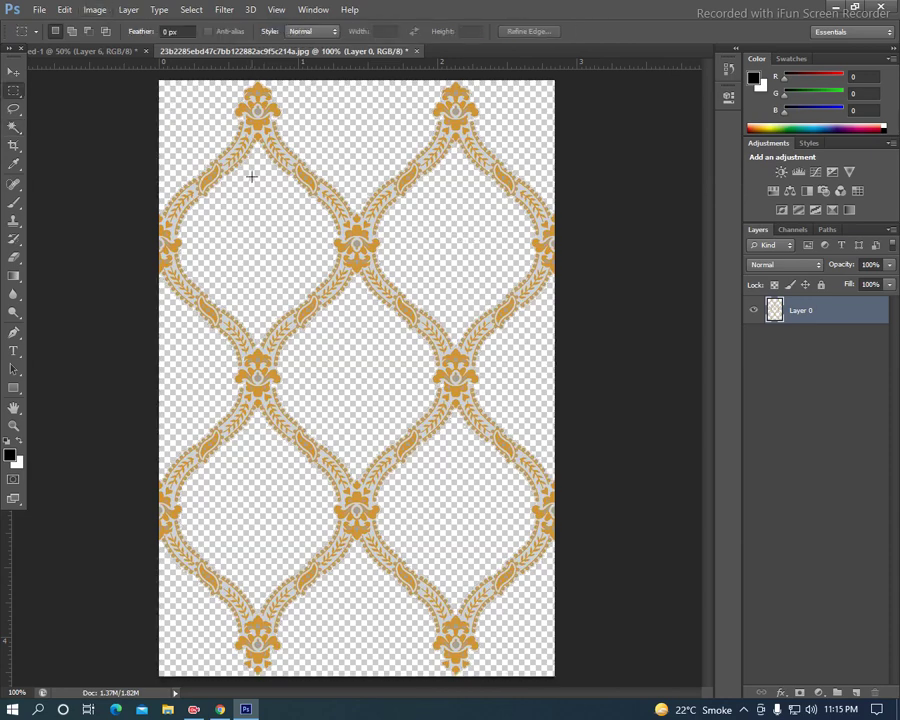
key("ctrl+minus")
mouse_move(225, 181)
left_mouse_down()
mouse_move(440, 540)
mouse_move(602, 634)
left_mouse_up()
left_click(64, 10)
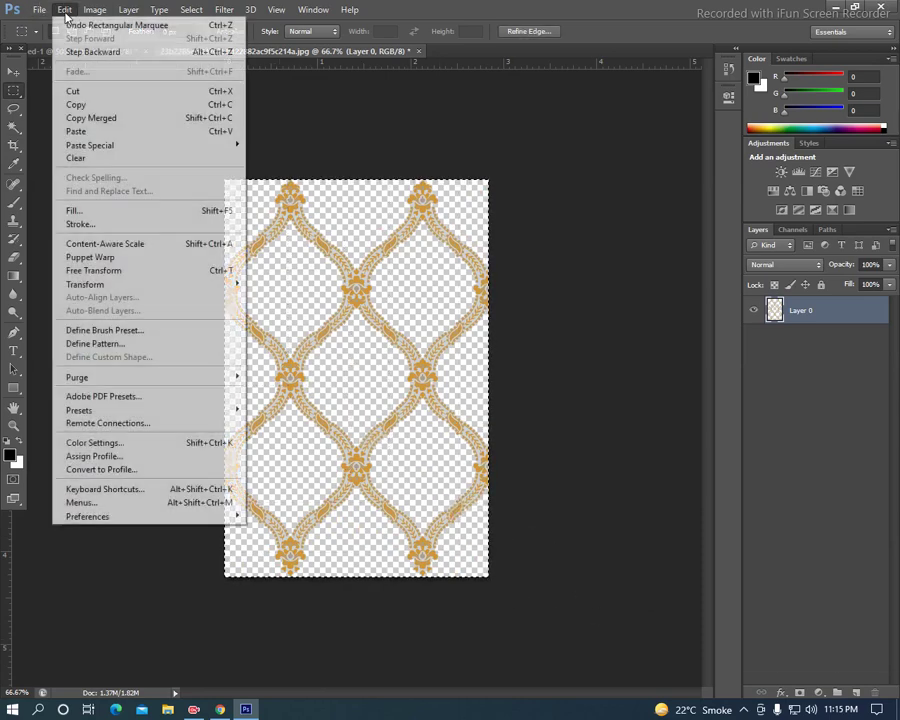
left_click(104, 346)
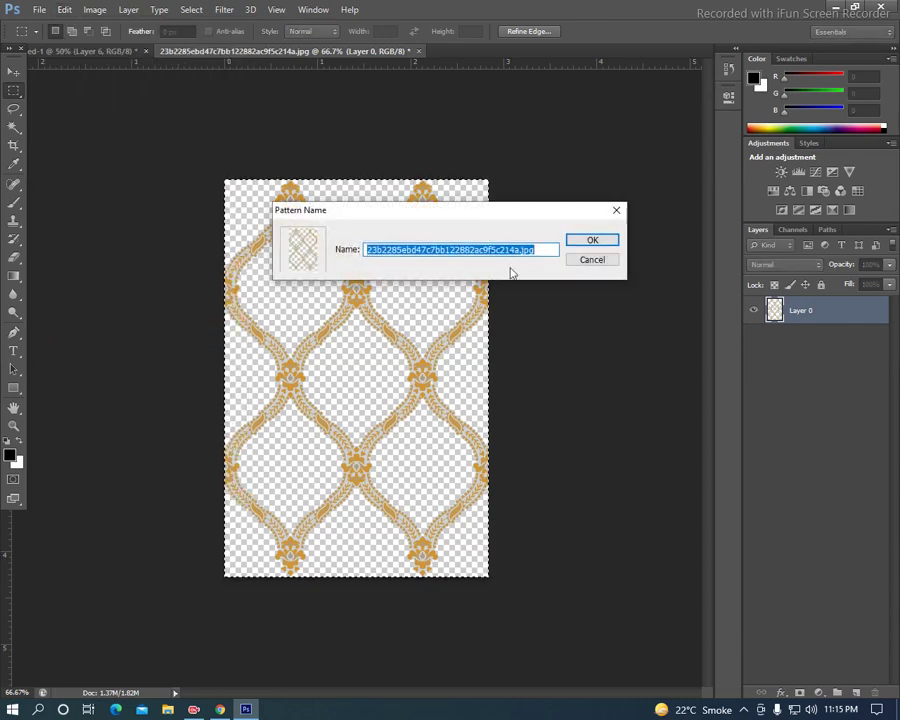
left_click(596, 244)
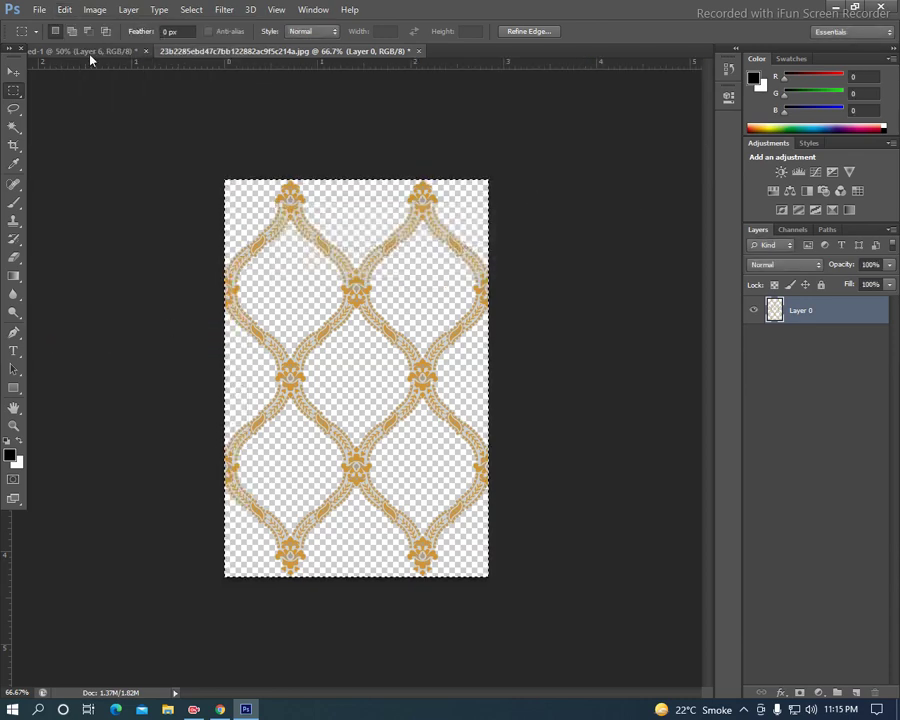
- Fill Layer 6 of the teal design with the new ogee lattice pattern
left_click(90, 52)
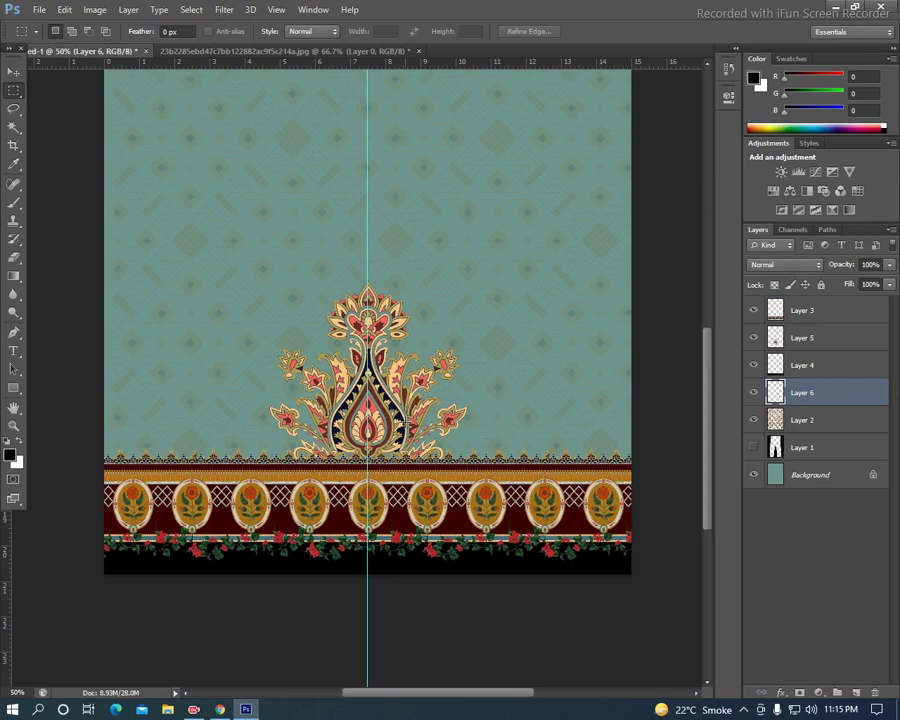
left_click(65, 12)
left_click(74, 210)
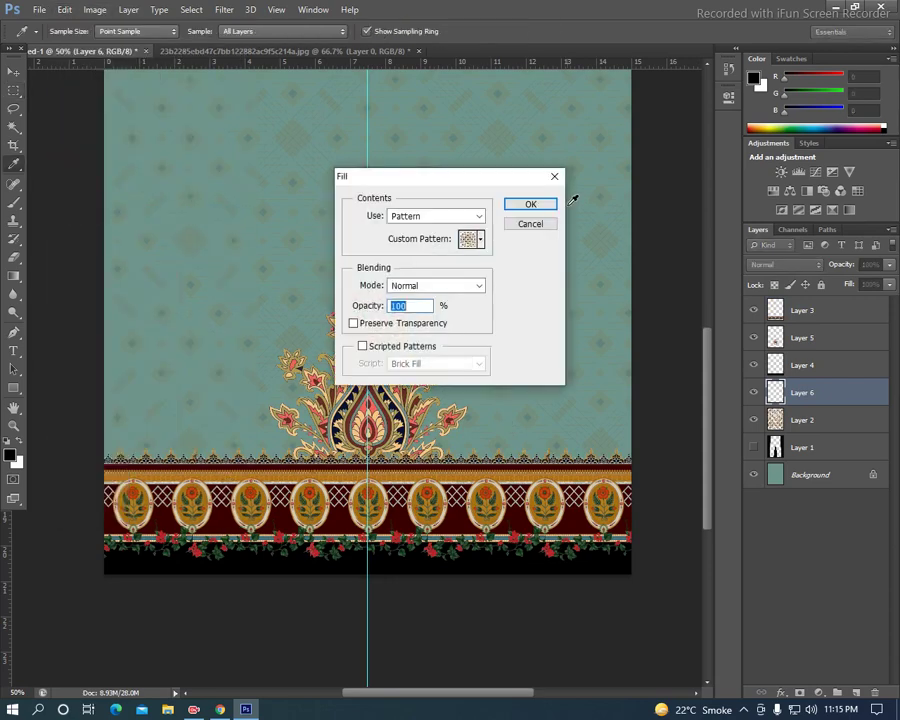
left_click(480, 240)
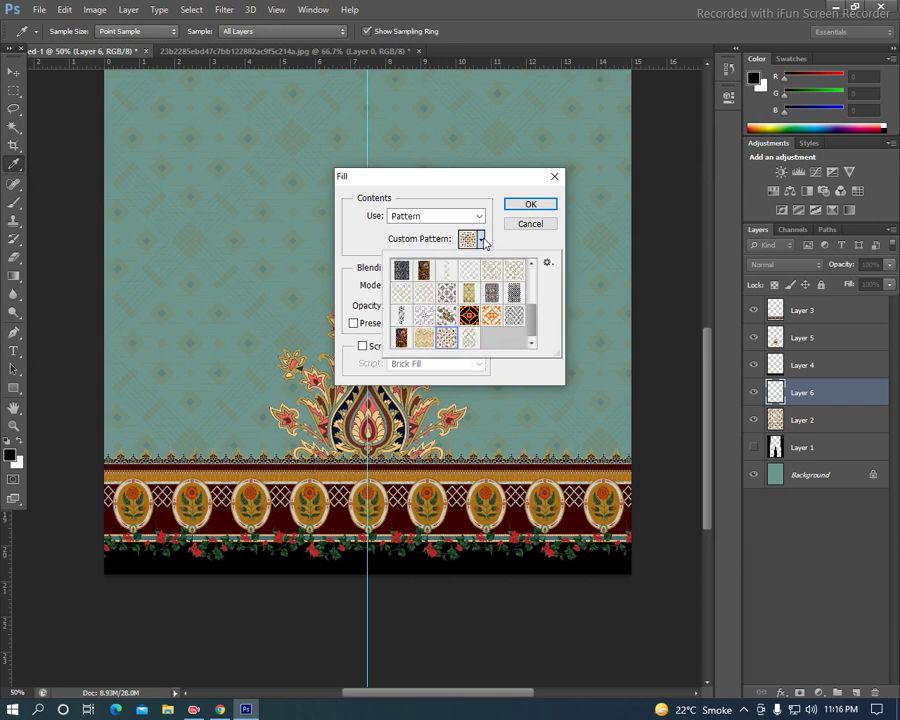
left_click(470, 340)
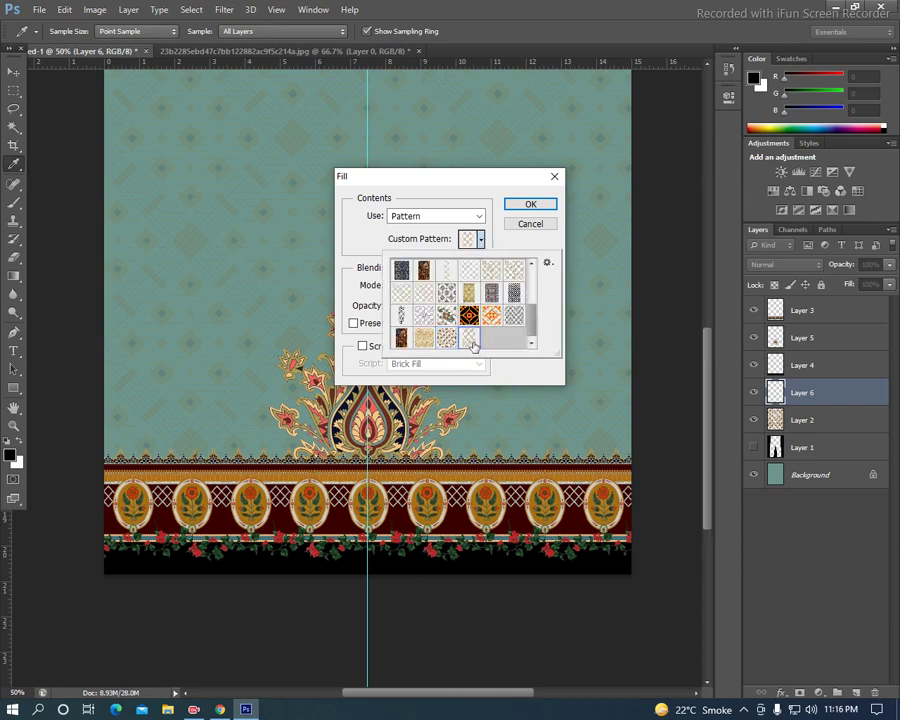
left_click(533, 205)
left_click(533, 205)
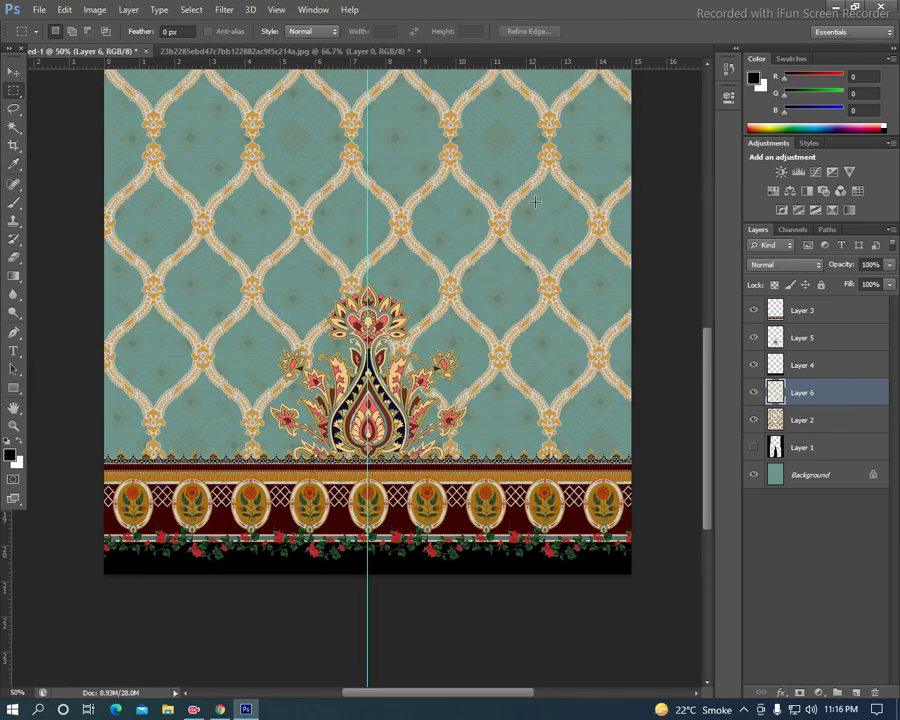
key("ctrl+minus")
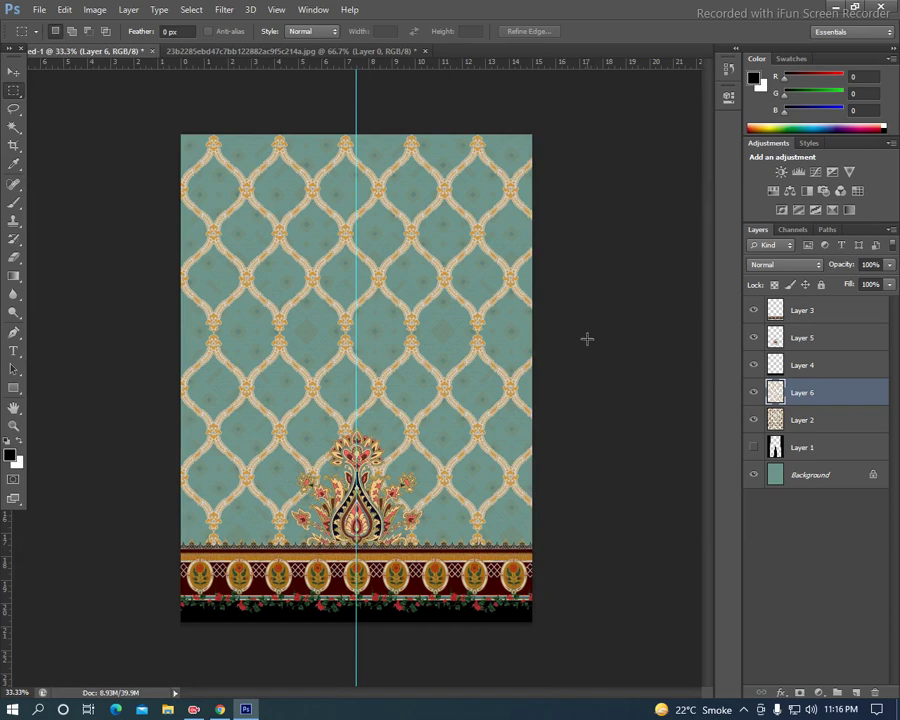
- Undo the lattice fill on the teal panel and return to the lattice document with nothing selected
key("ctrl+z")
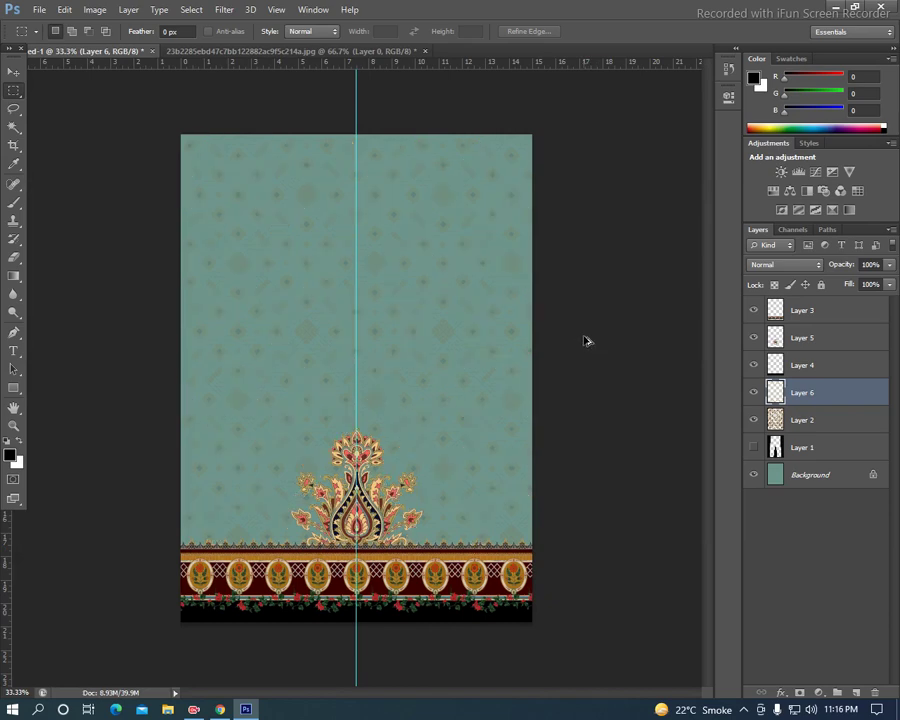
left_click(382, 51)
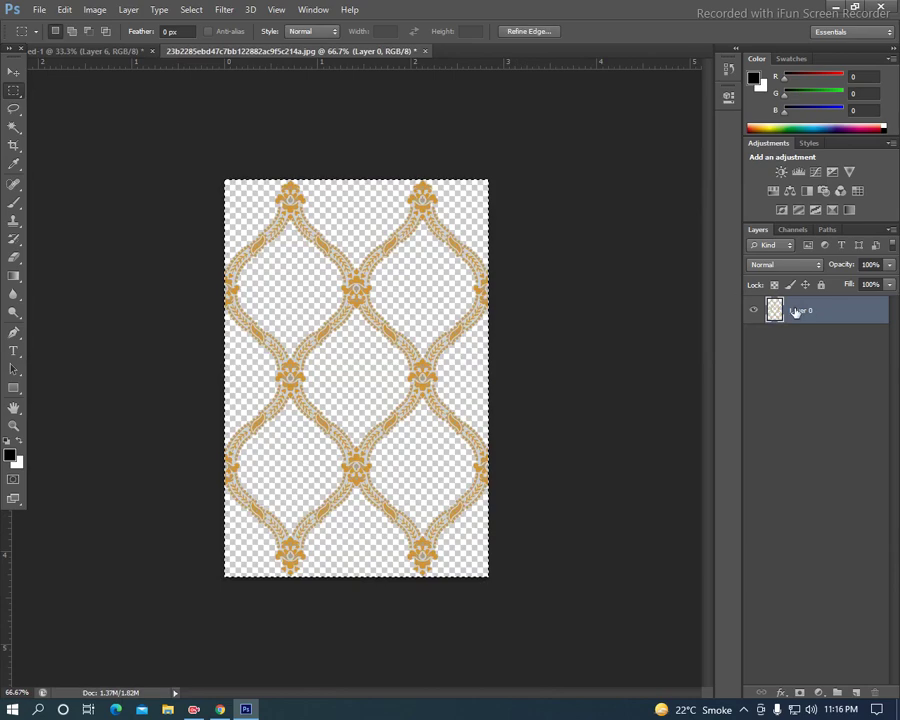
left_click(453, 320)
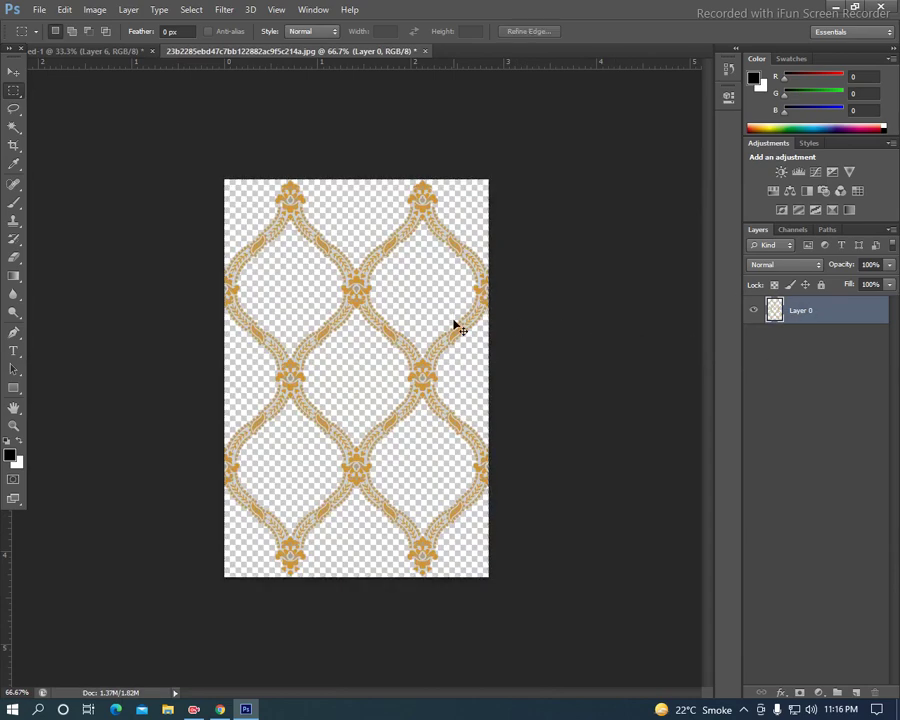
left_click(95, 10)
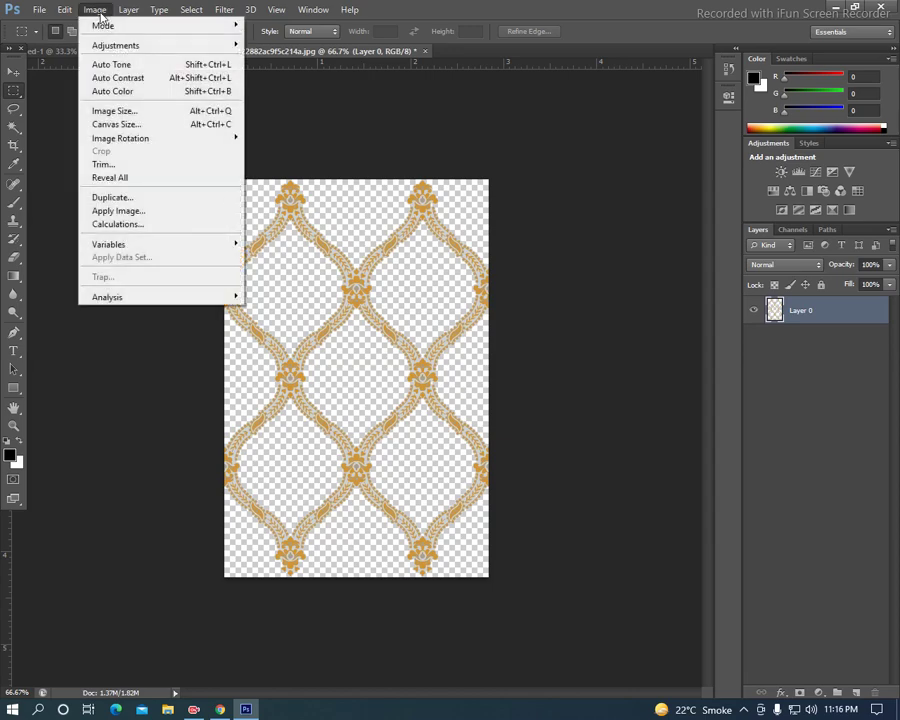
left_click(120, 112)
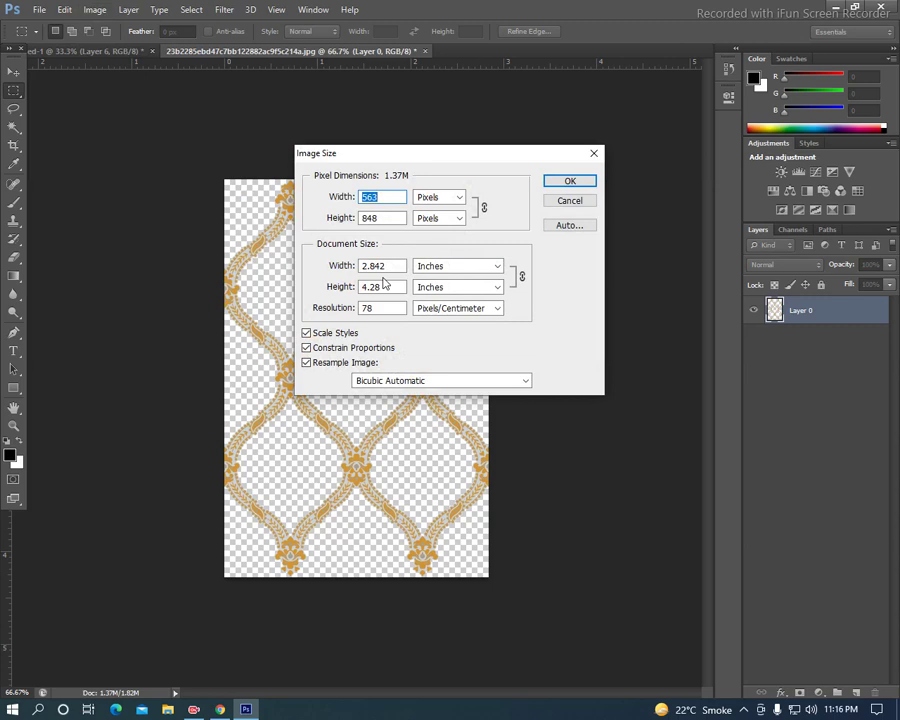
left_click(572, 182)
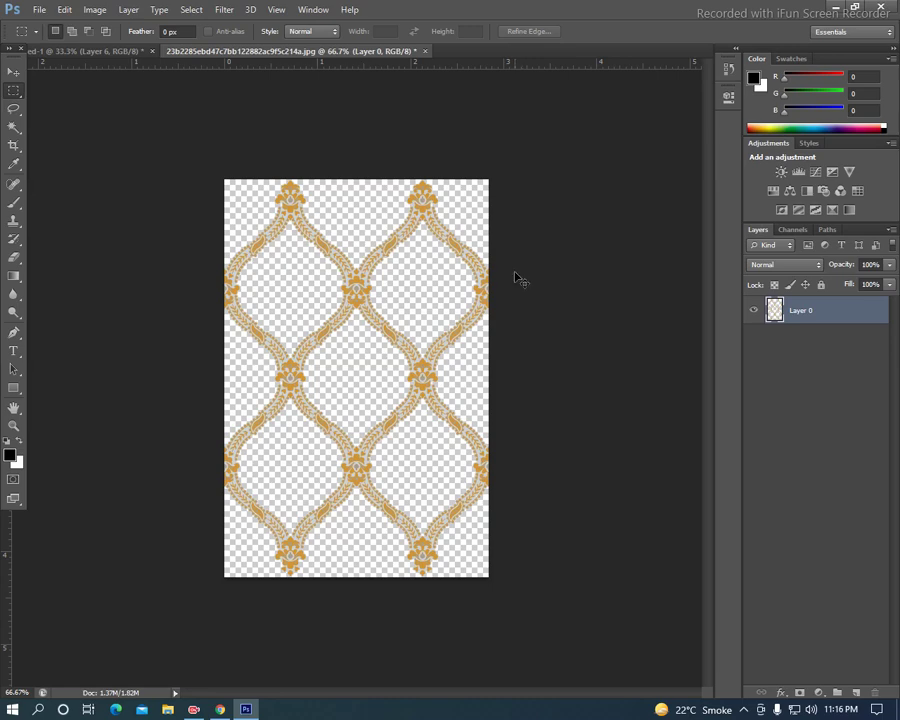
key("ctrl+n")
- Create a new blank document 10 inches wide
left_click(489, 246)
left_click(488, 263)
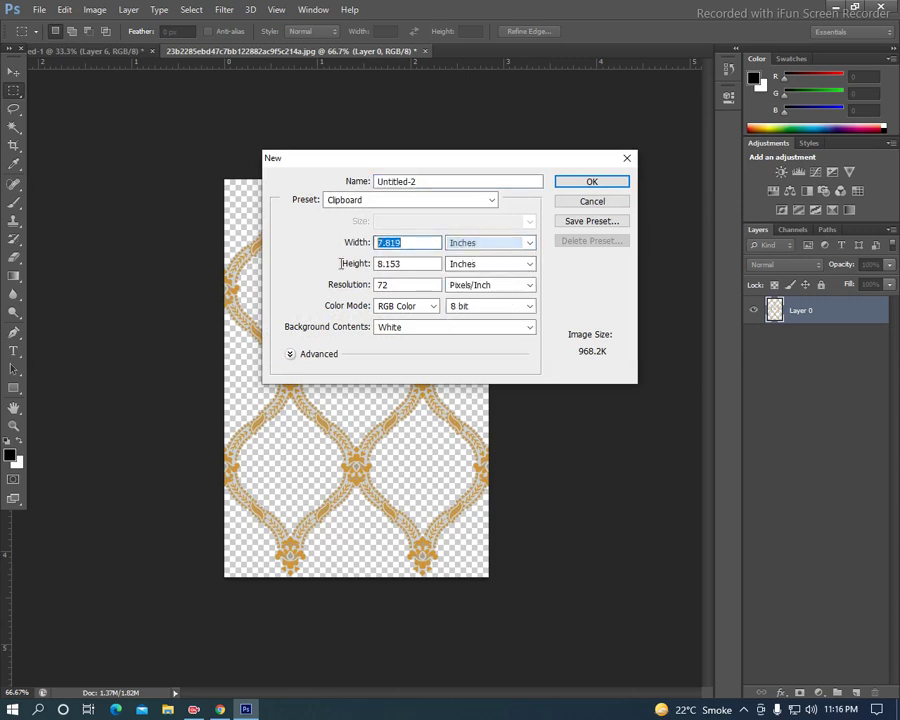
type("10")
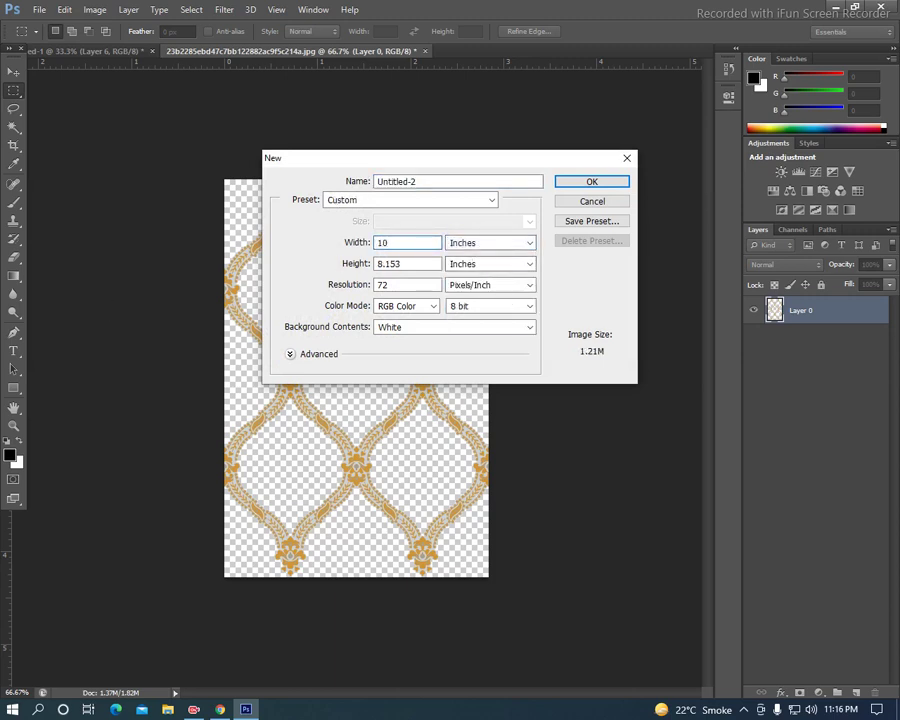
left_click(606, 188)
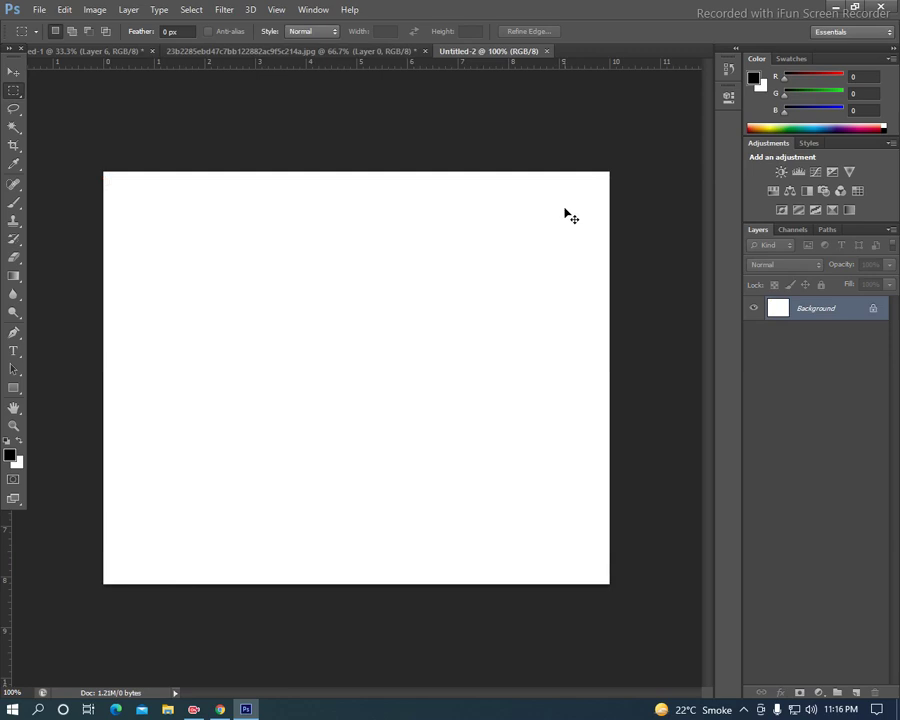
- Close the earlier blank document and create a new white 10 × 15 inch document
key("ctrl+w")
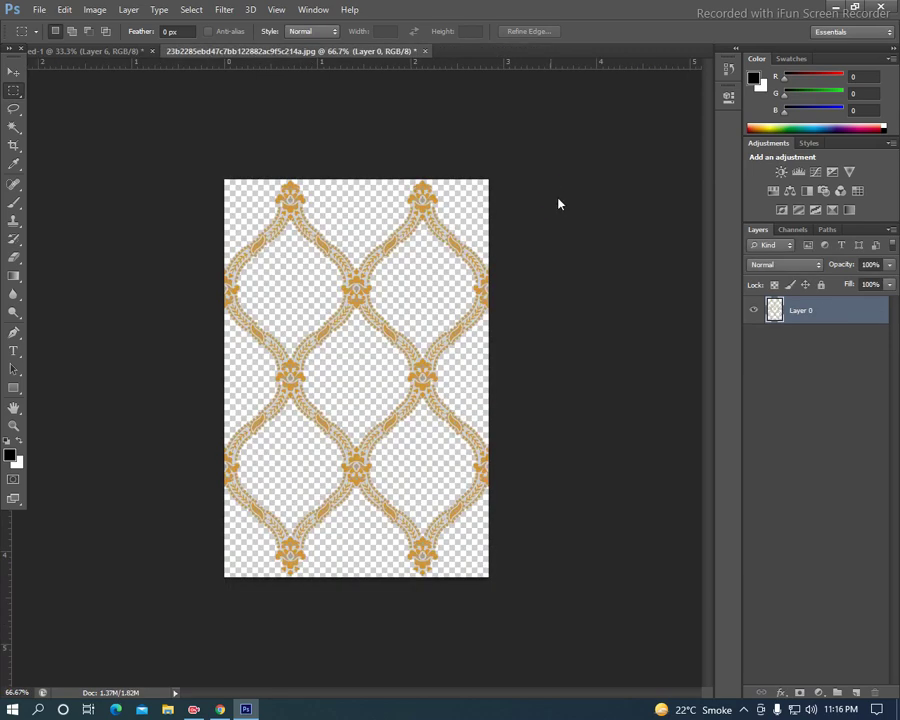
key("ctrl+n")
left_click(462, 245)
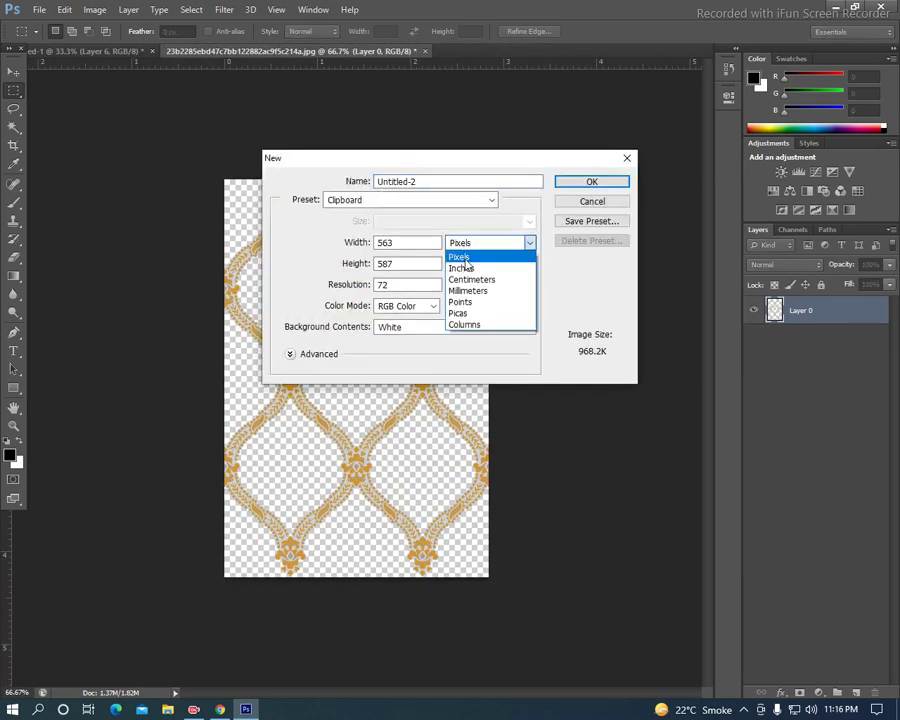
left_click(464, 258)
left_click(488, 246)
left_click(489, 267)
key("shift+Tab")
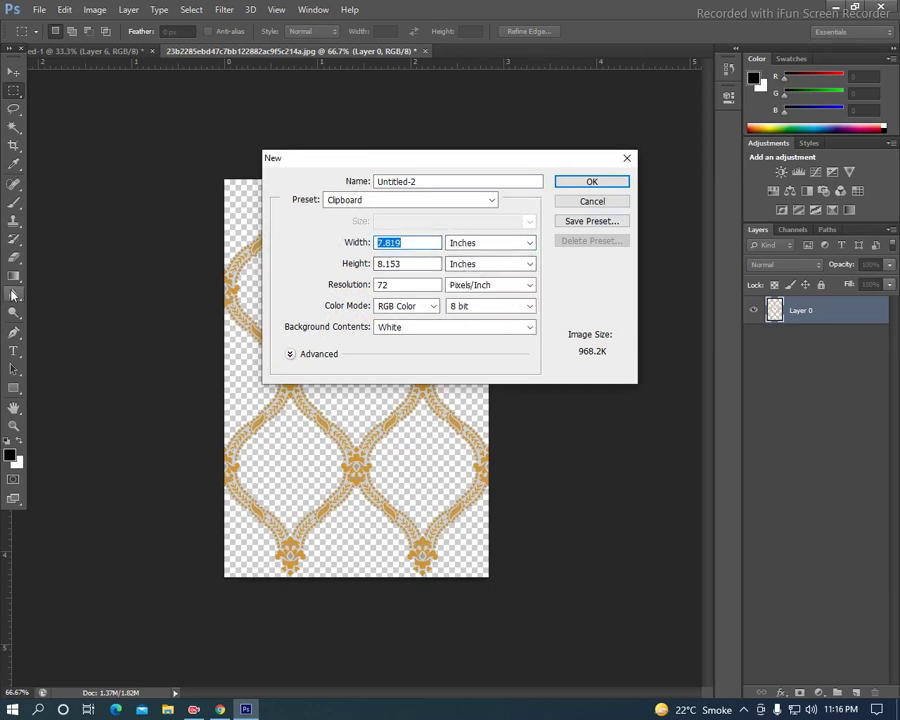
type("10")
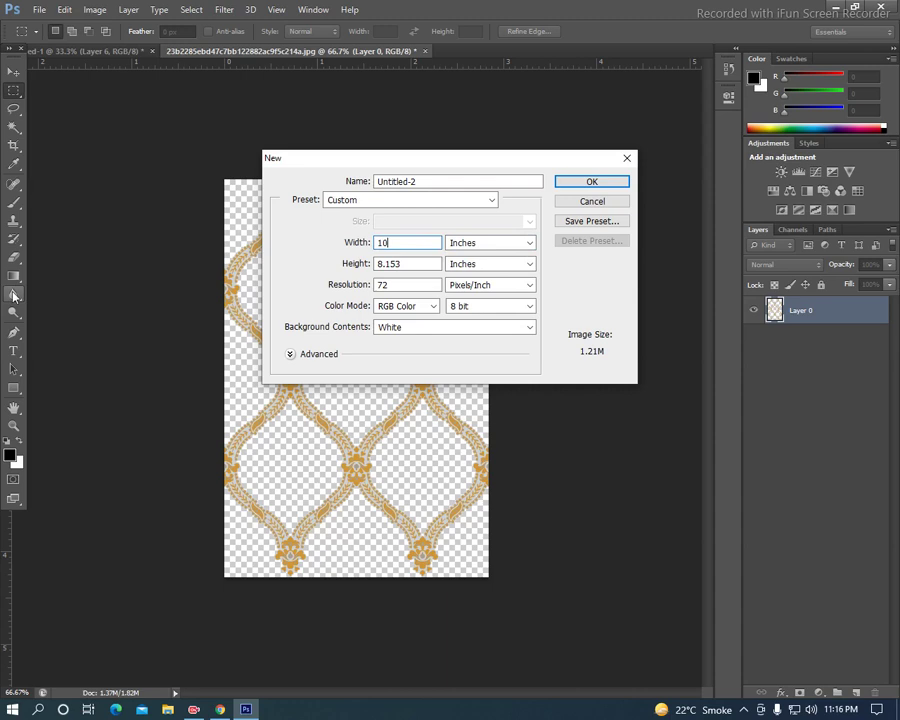
key("Tab")
type("15")
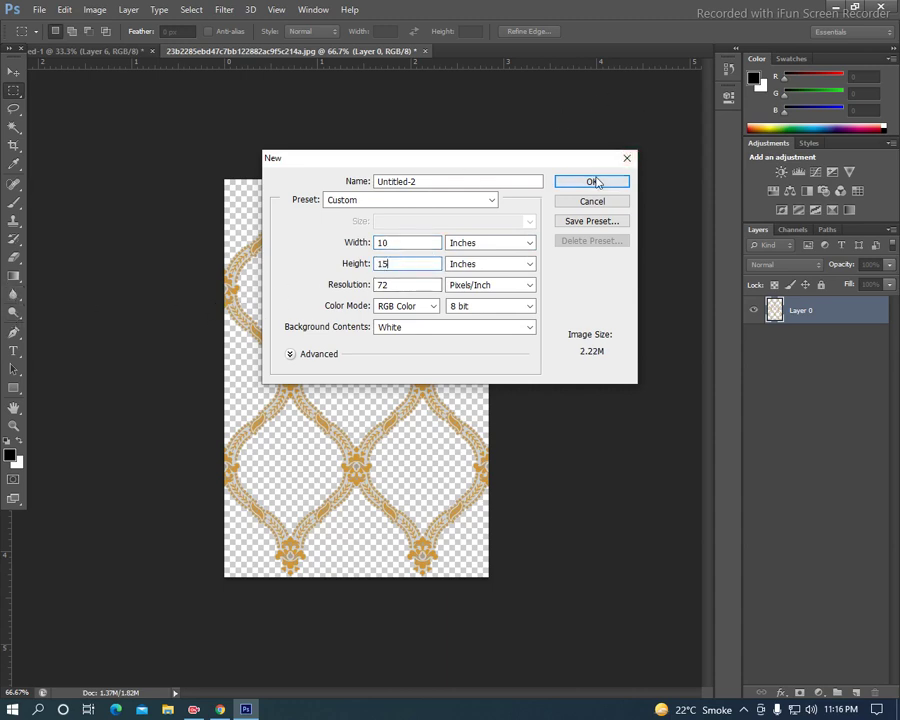
left_click(594, 181)
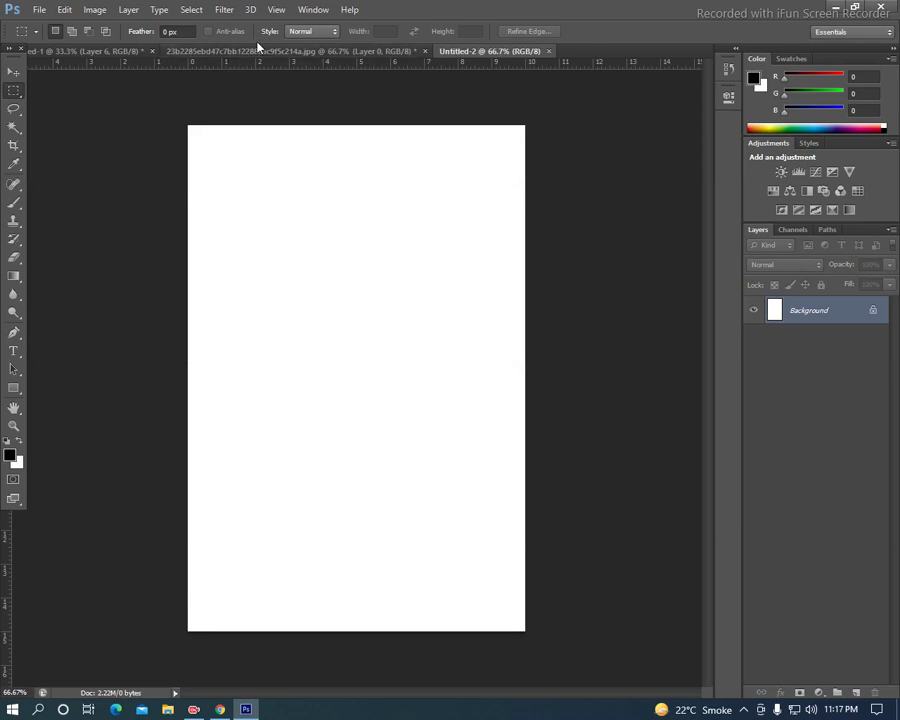
left_click(306, 50)
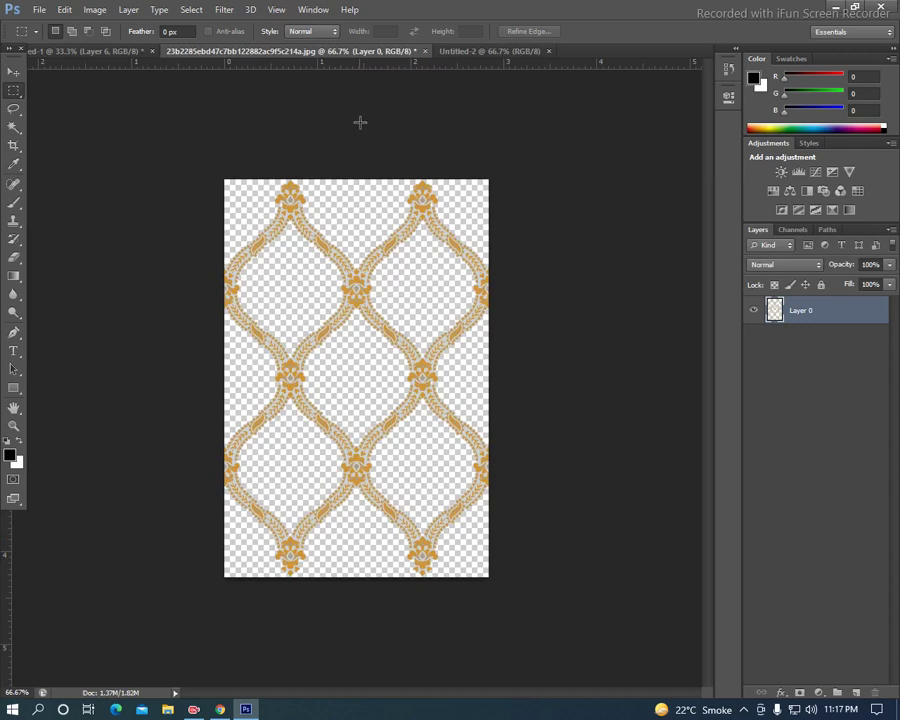
- Add Layer 1 to Untitled-2 and fill it with the gold ogee lattice pattern
left_click(460, 52)
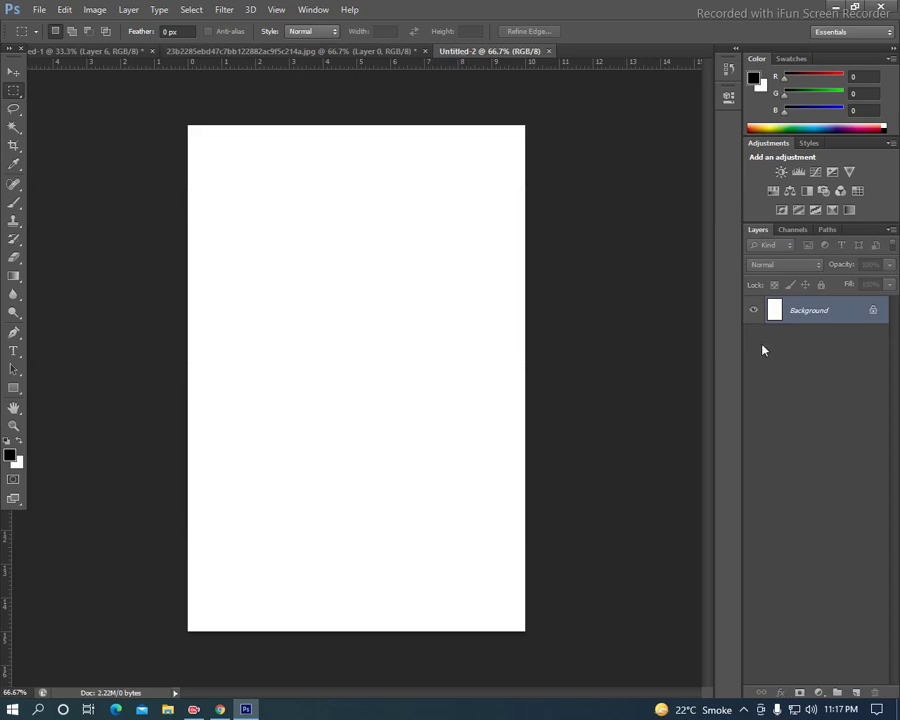
key("ctrl+shift+n")
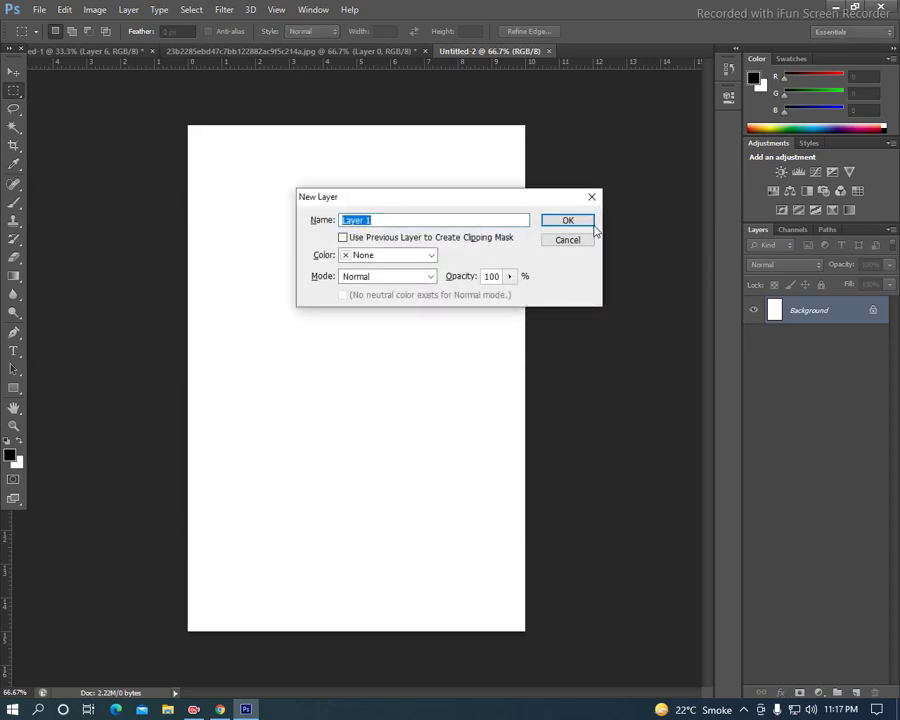
left_click(566, 220)
left_click(64, 9)
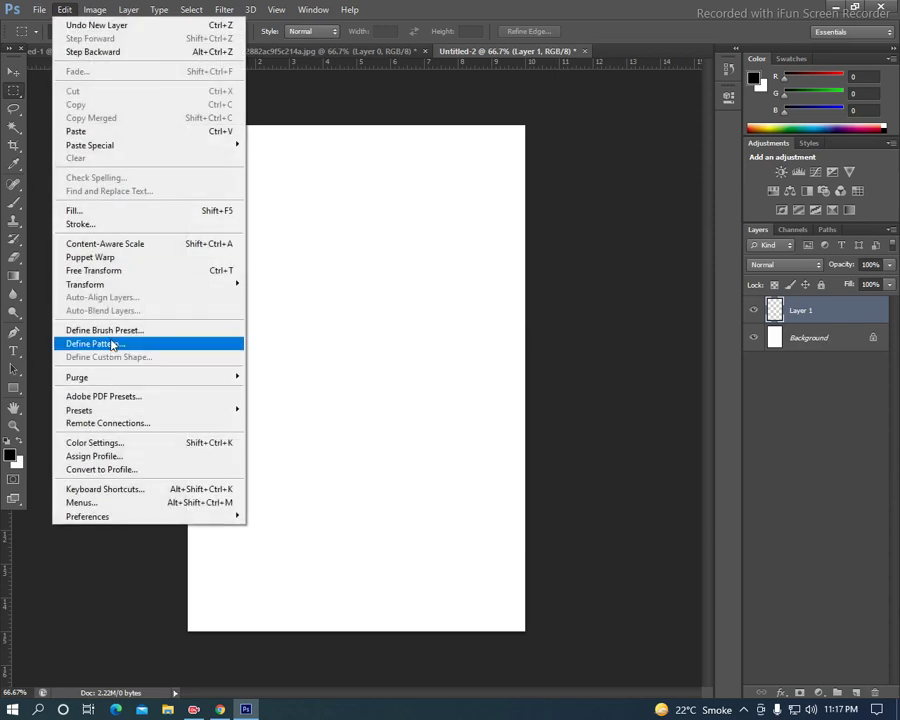
left_click(92, 214)
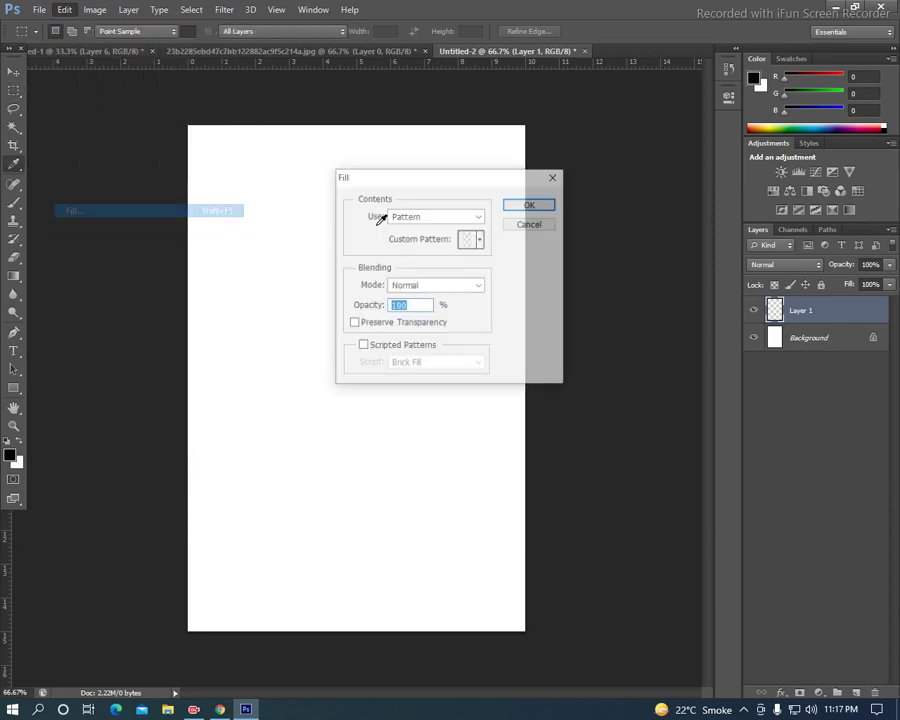
left_click(481, 240)
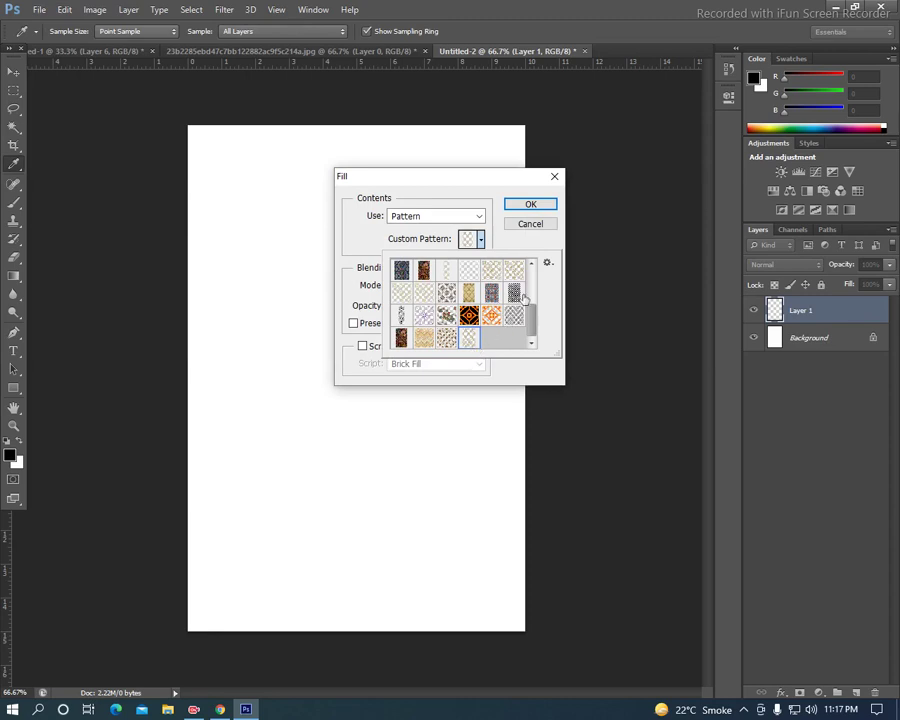
left_click(537, 206)
key("m")
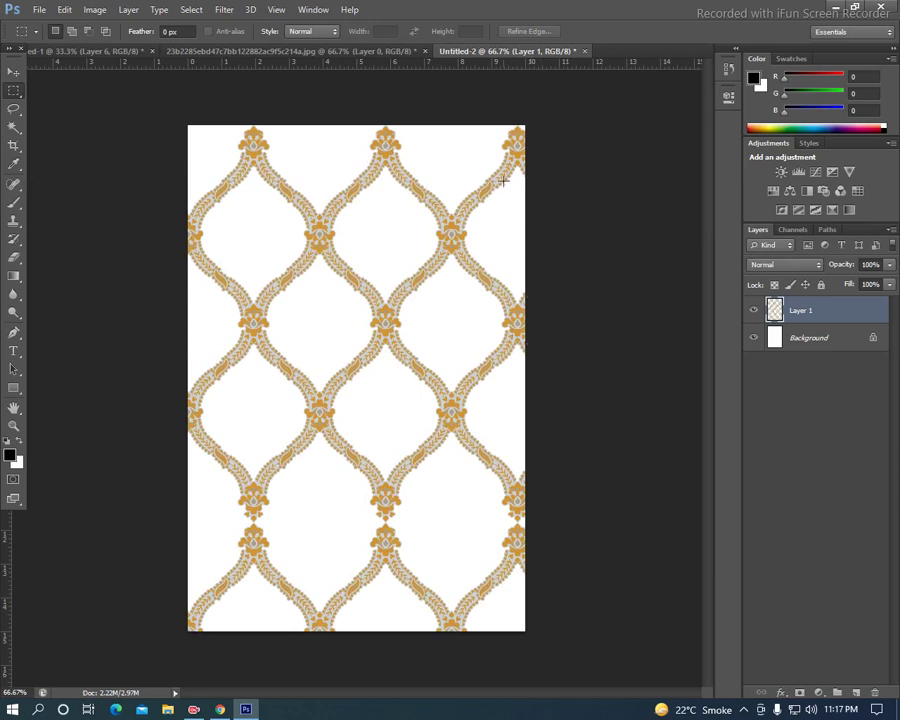
- Delete the lattice from the bottom band of Layer 1, leaving that strip white
left_click_drag(514, 109, 627, 694)
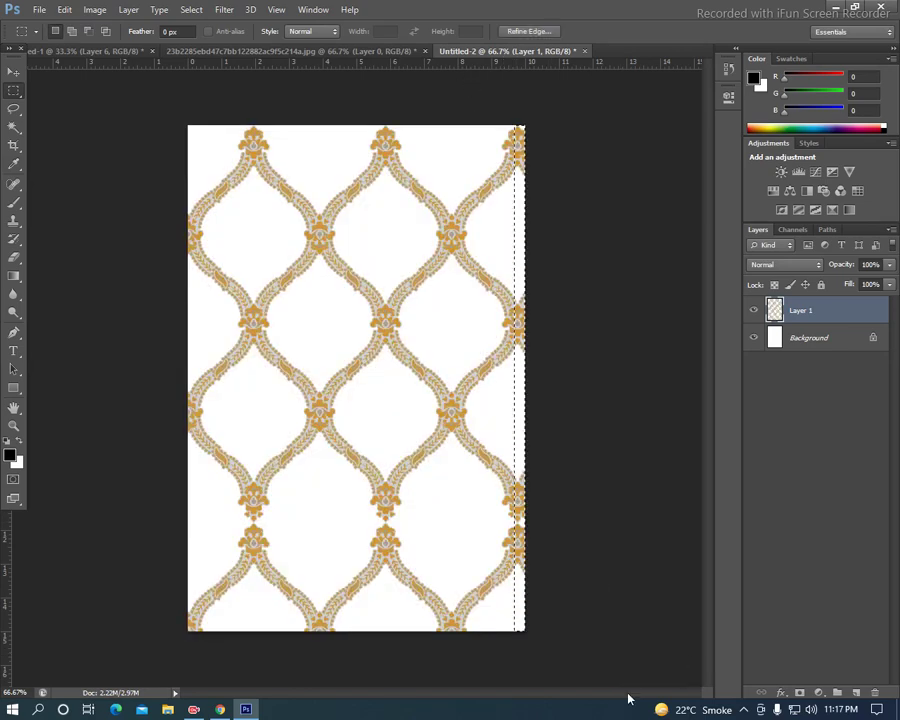
key("Right")
key("Right")
key("Right")
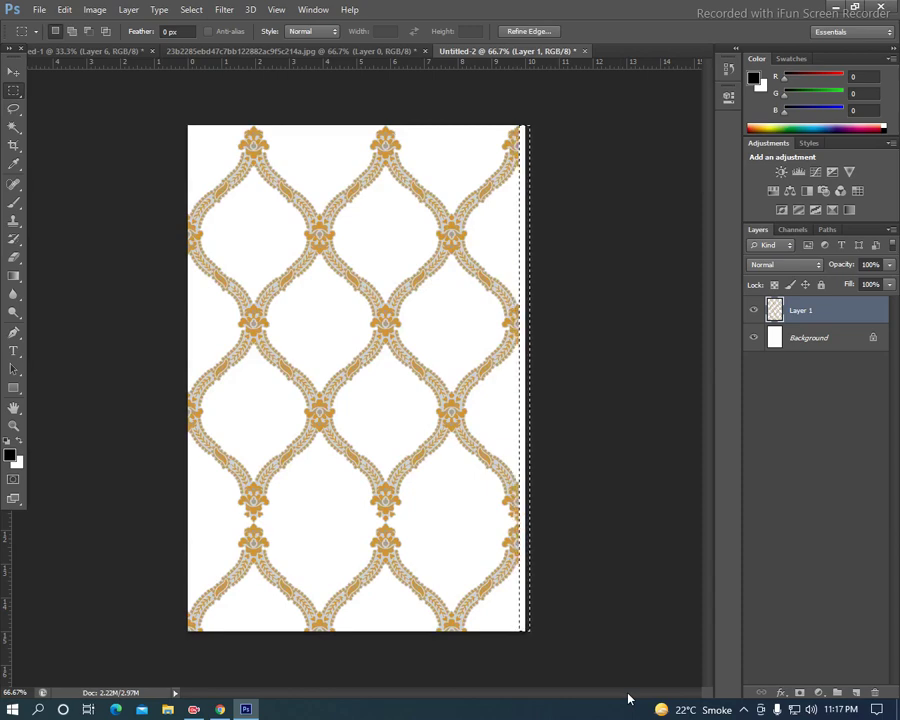
key("ctrl+d")
left_click_drag(173, 524, 631, 693)
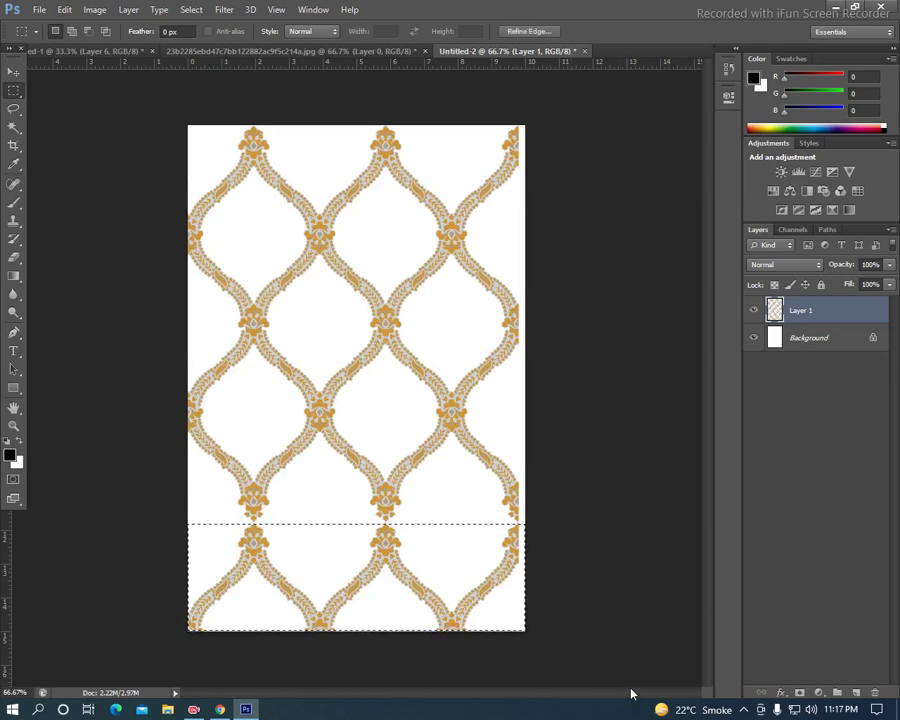
key("Delete")
key("ctrl+d")
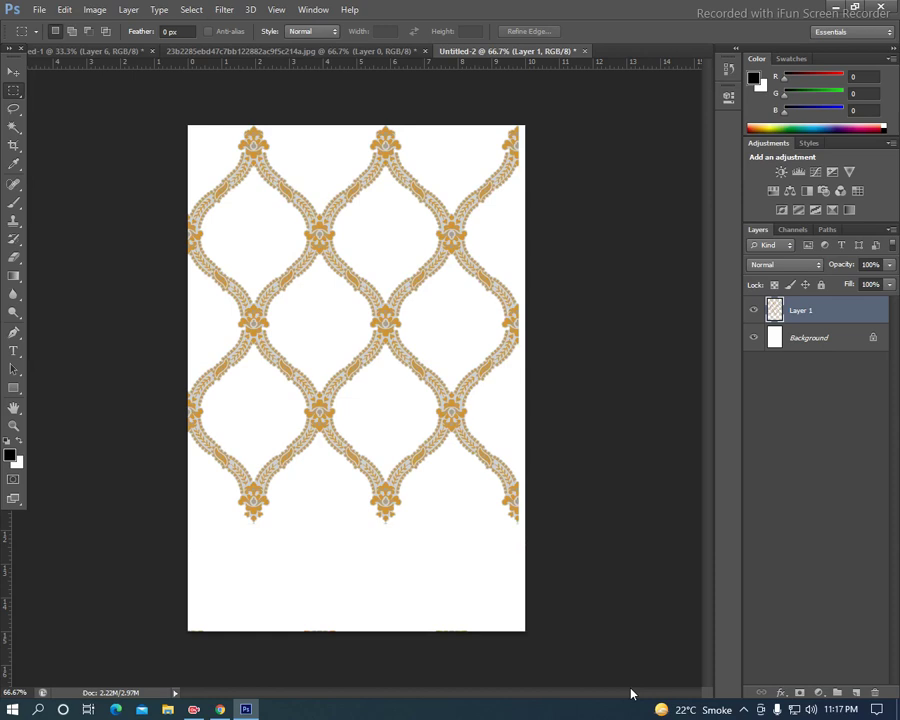
left_click(810, 340)
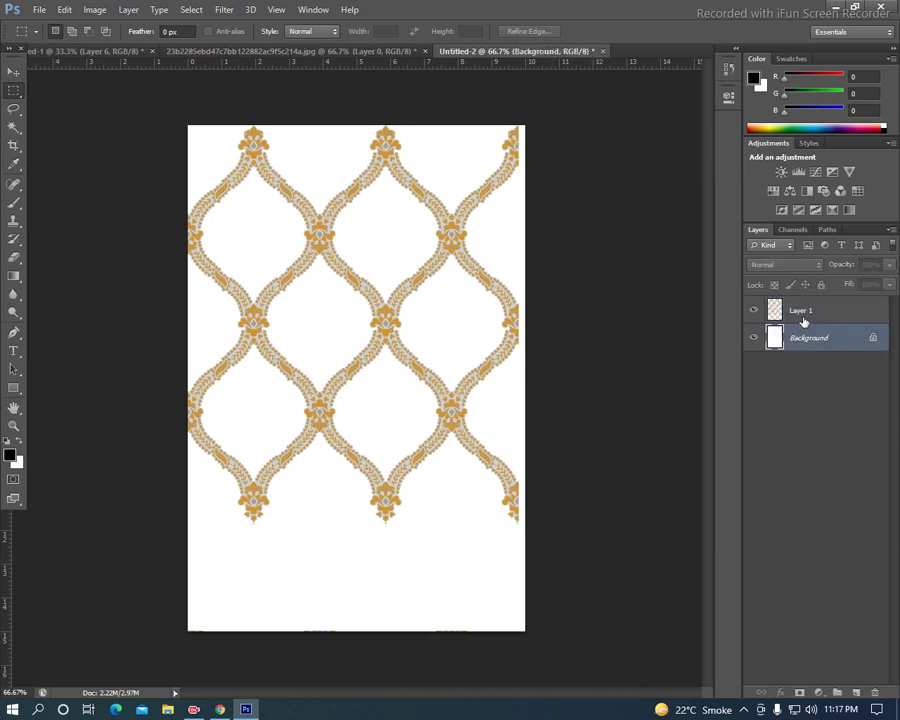
left_click(804, 318)
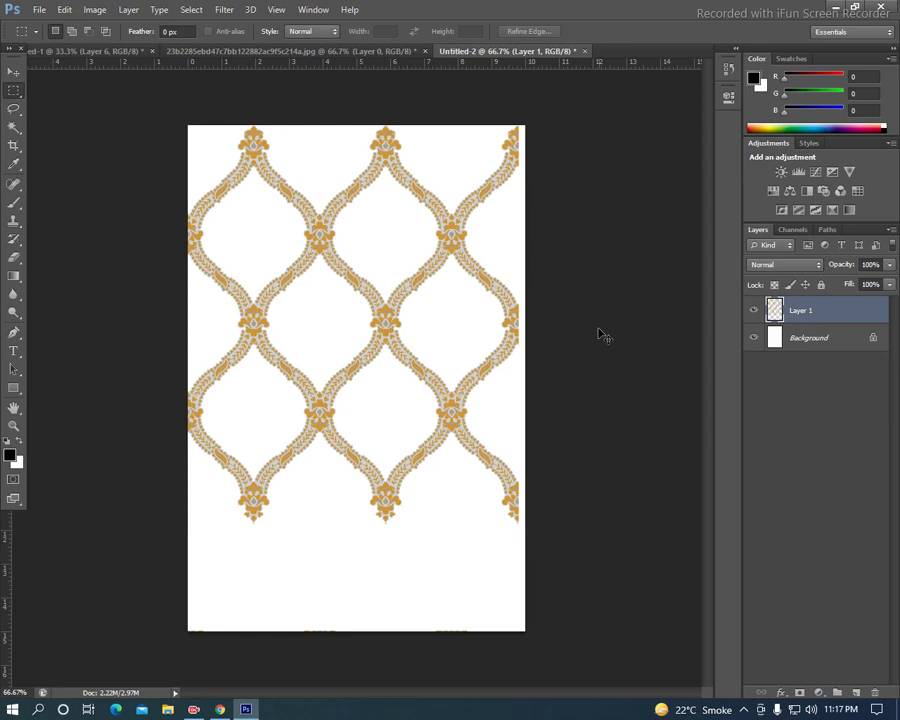
key("ctrl+t")
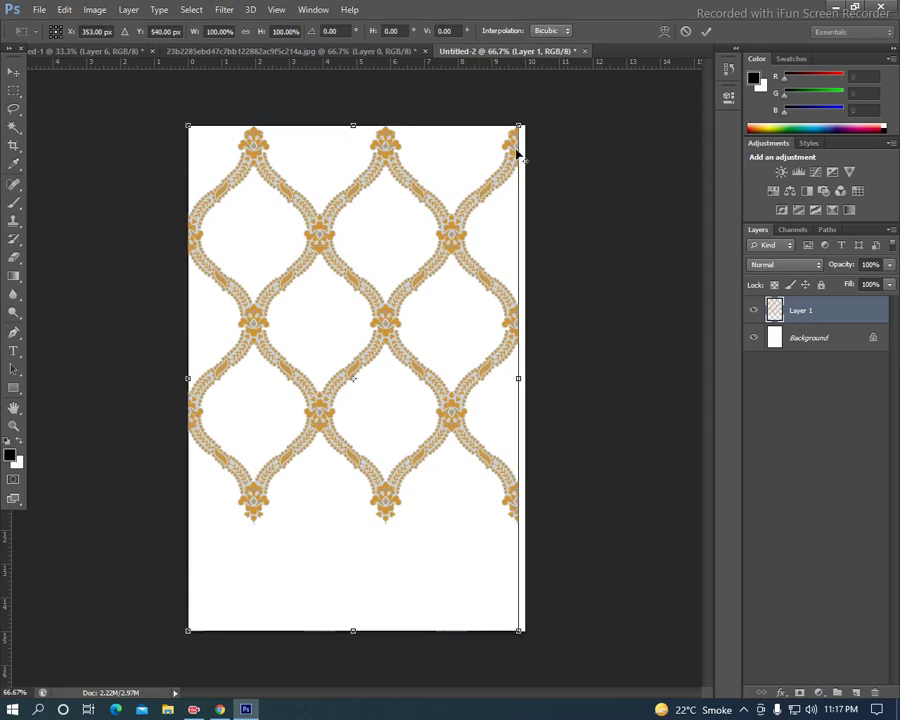
- Scale the Layer 1 lattice up to about 101% so it spans the page width
left_click_drag(522, 120, 527, 117)
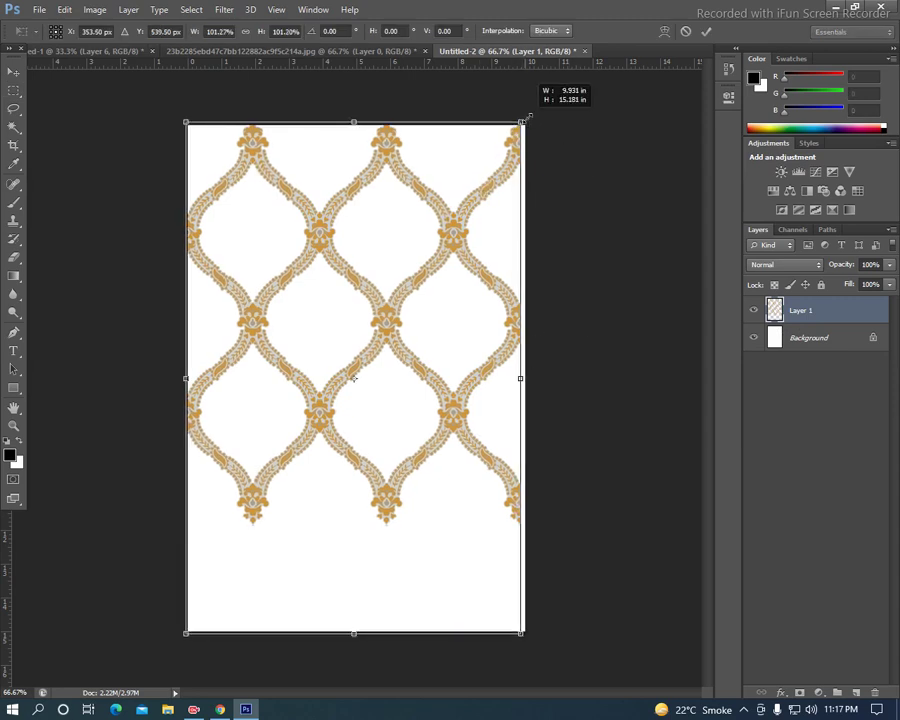
key("Return")
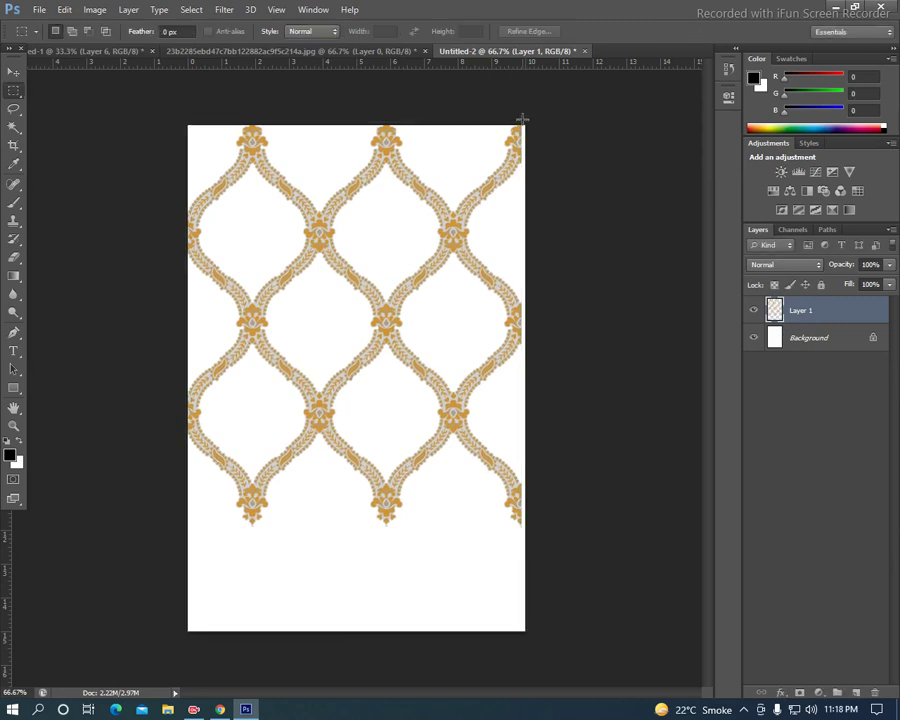
key("v")
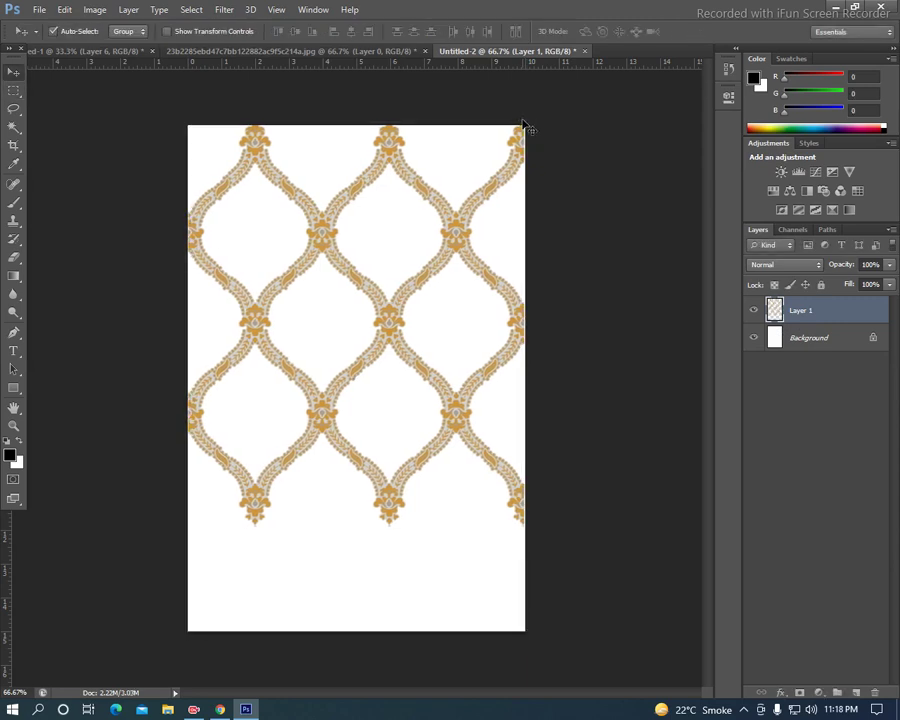
key("m")
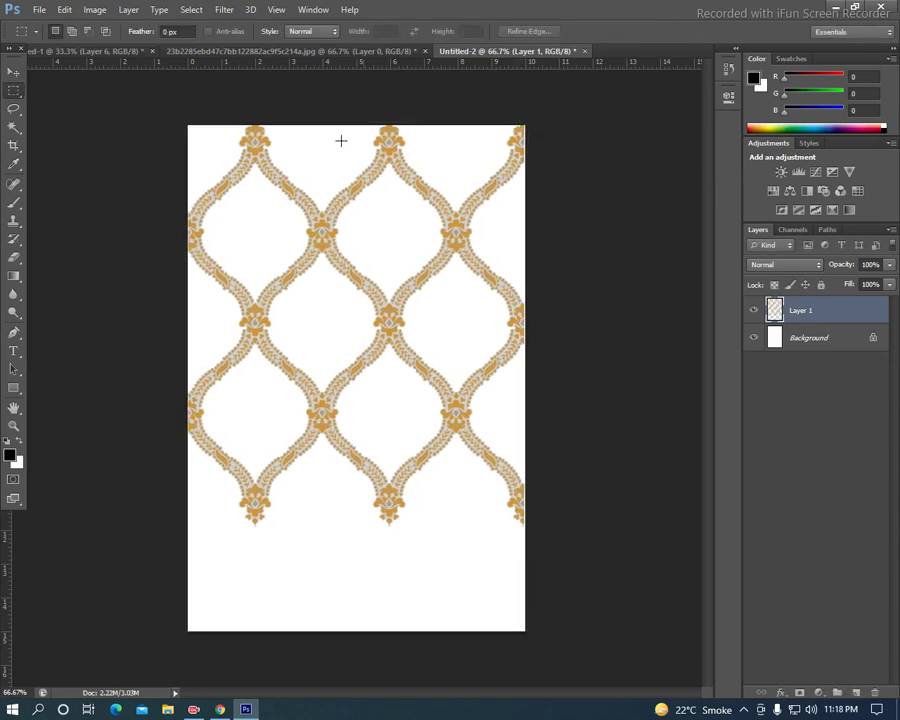
- Copy the upper lattice area onto new Layer 2 and delete Layer 1
left_click_drag(188, 126, 537, 524)
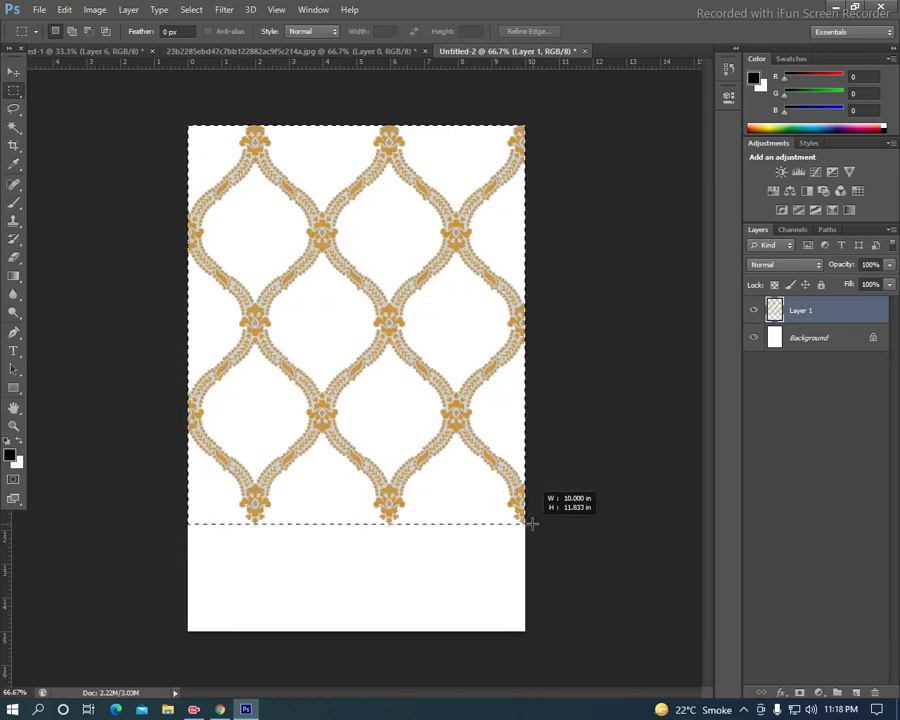
left_click_drag(537, 524, 540, 527)
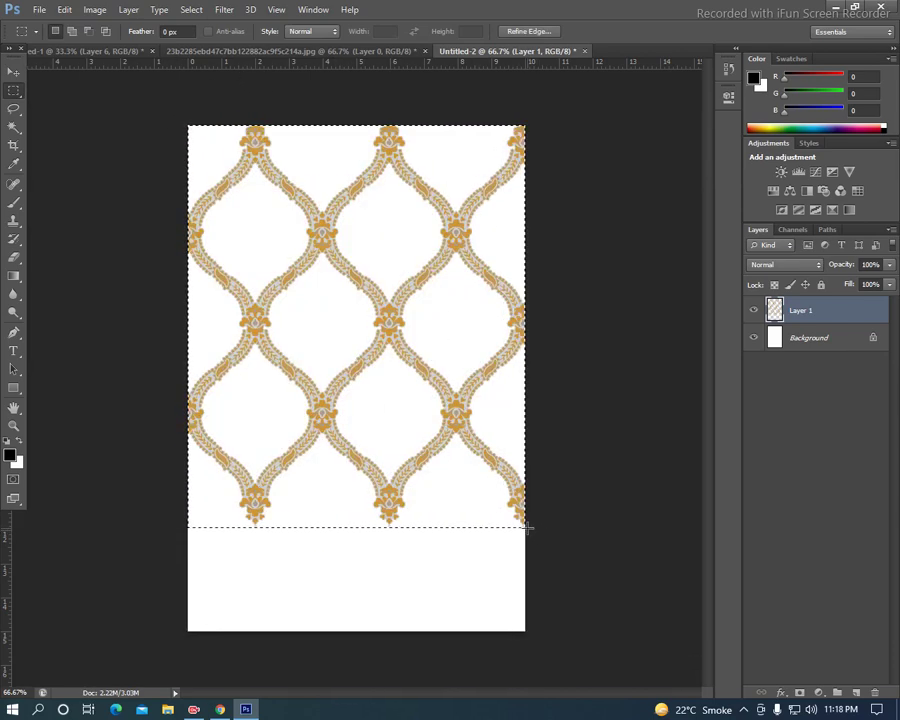
key("ctrl+j")
key("ctrl+d")
left_click(800, 338)
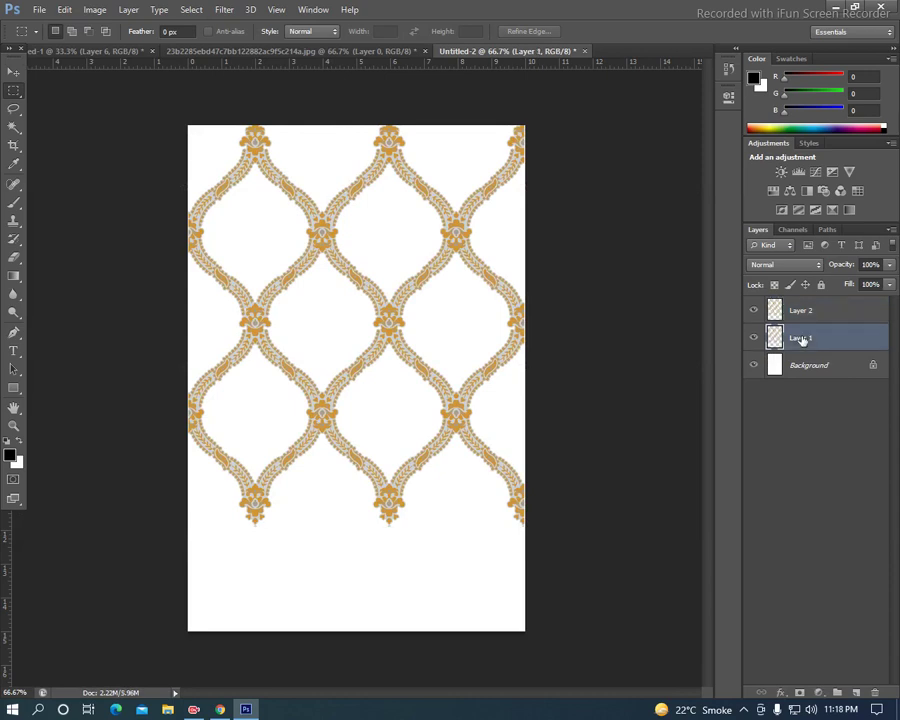
key("Delete")
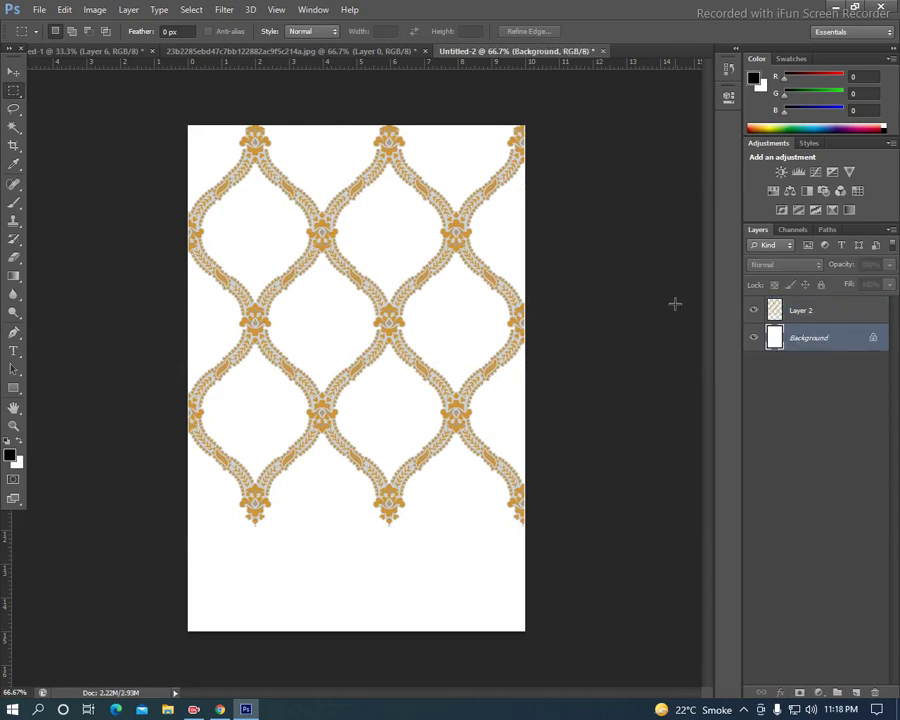
- Hide the Background layer and crop the canvas just below the lattice's last row
left_click(753, 337)
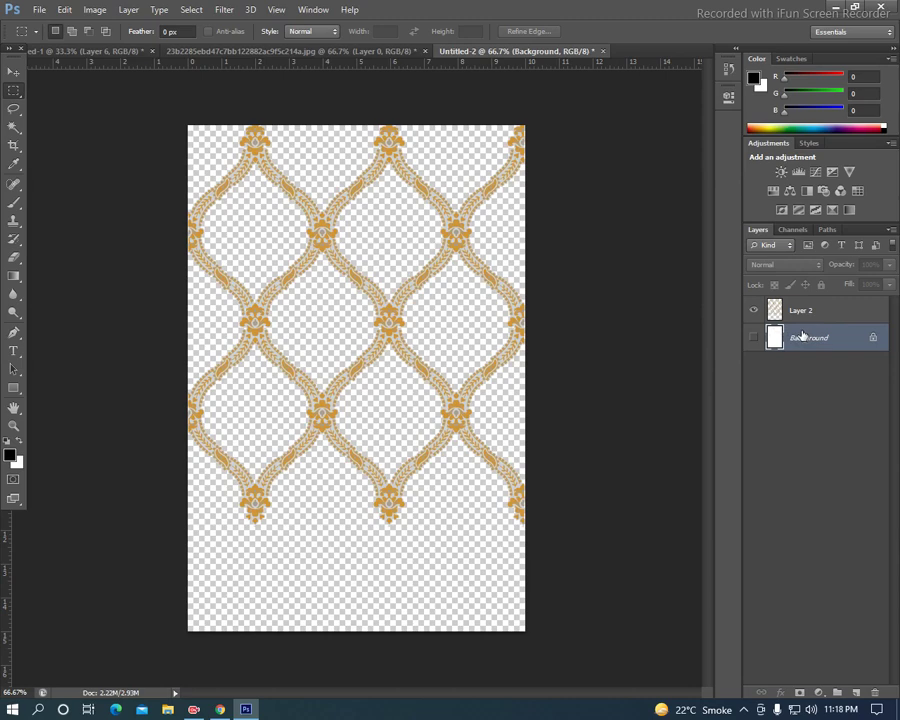
key("c")
left_click_drag(355, 632, 349, 582)
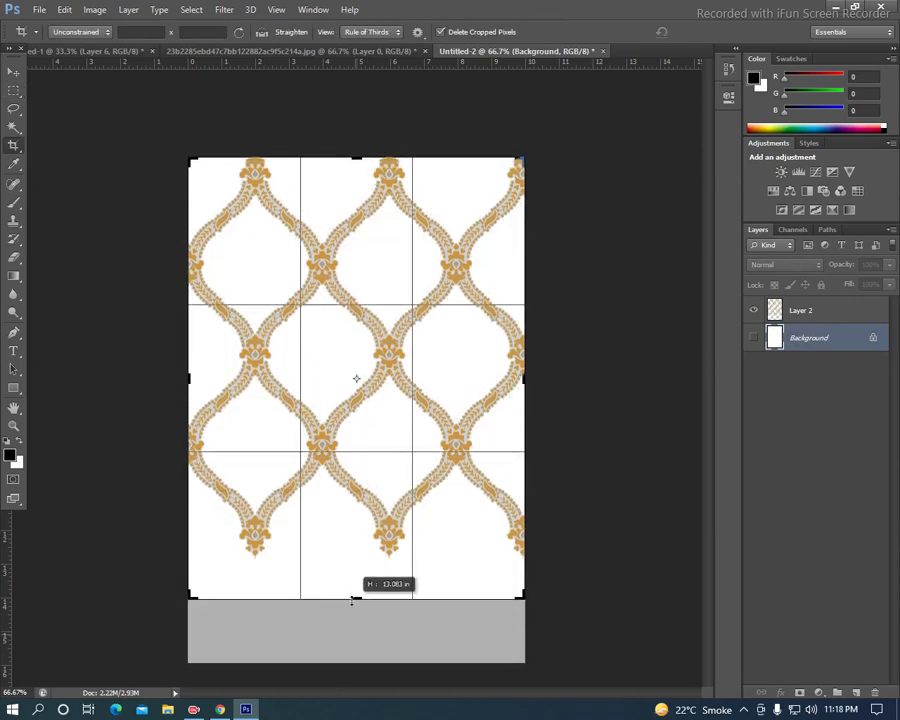
left_click_drag(349, 581, 349, 581)
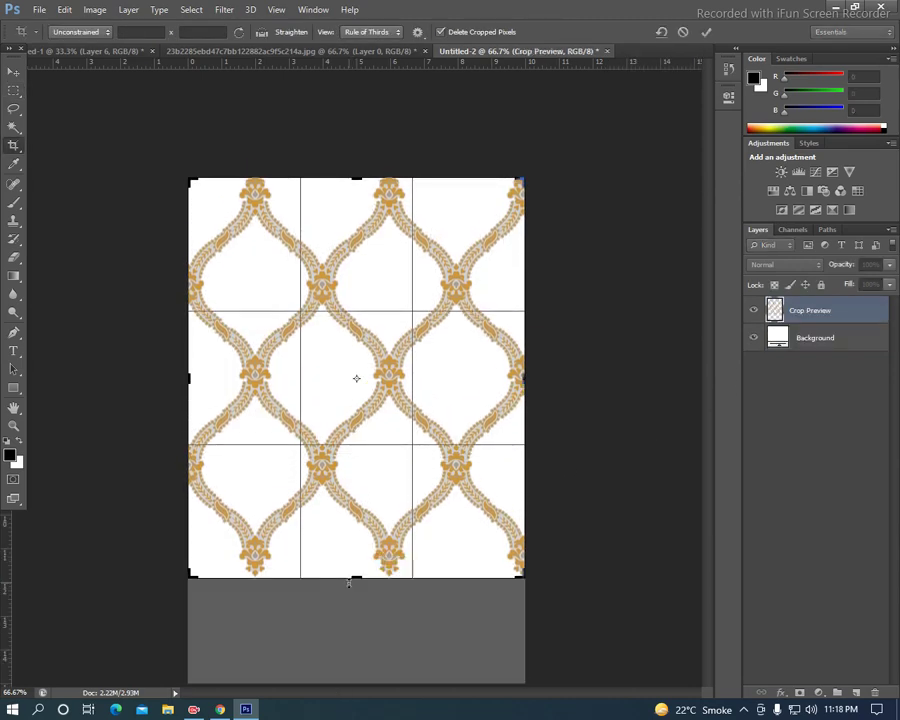
key("Return")
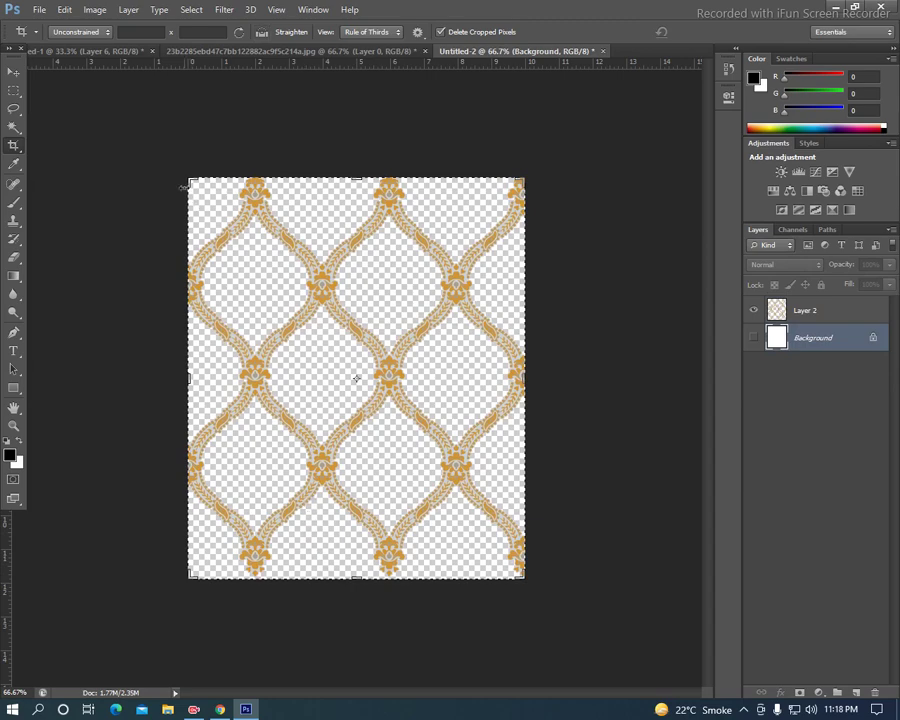
left_click(273, 241)
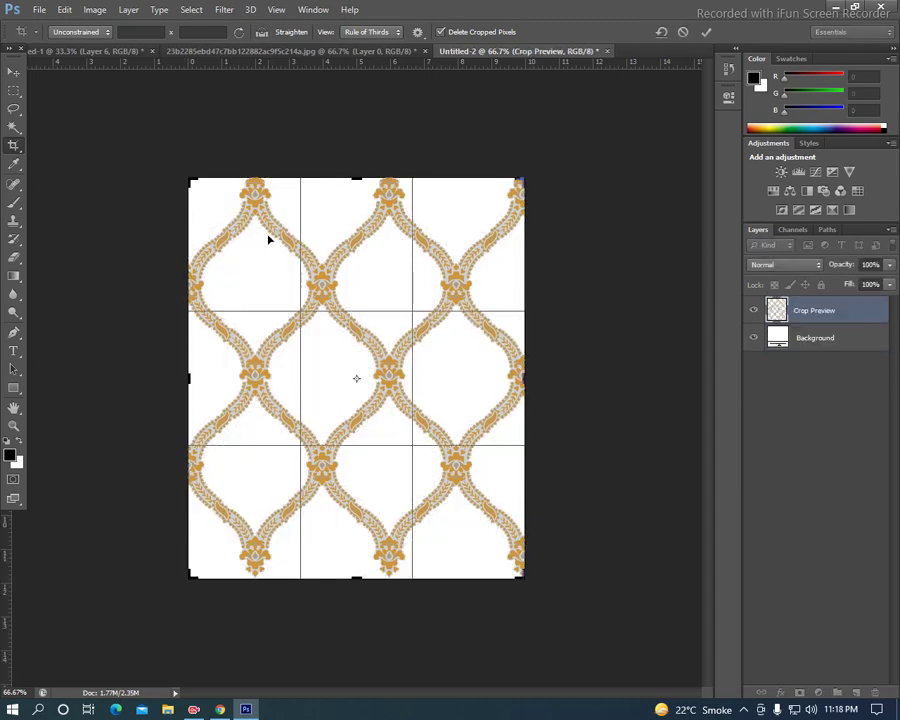
key("Return")
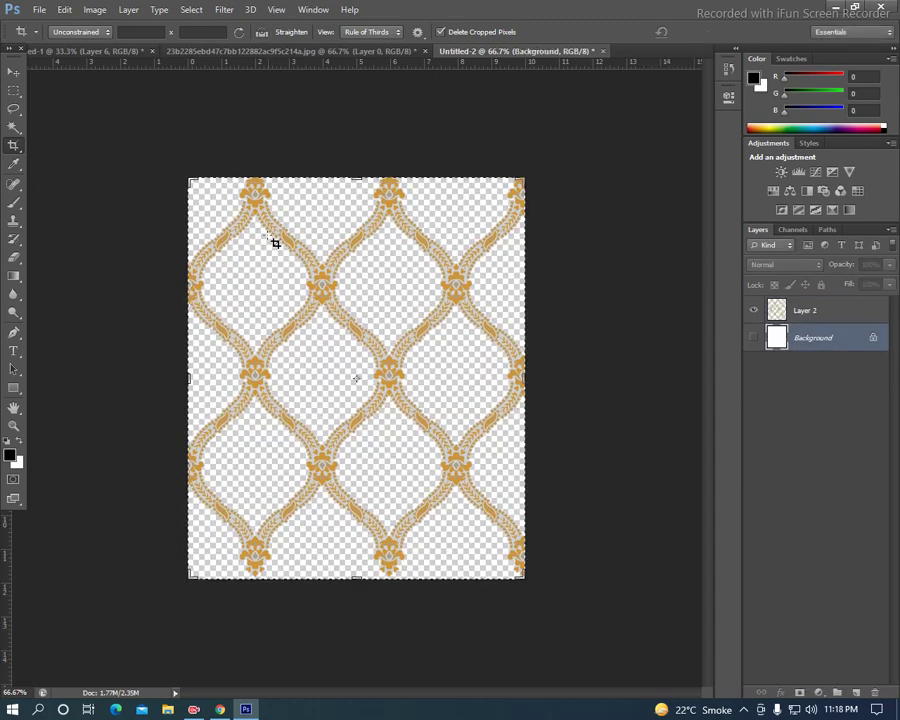
- Marquee-select the entire cropped tile canvas
key("v")
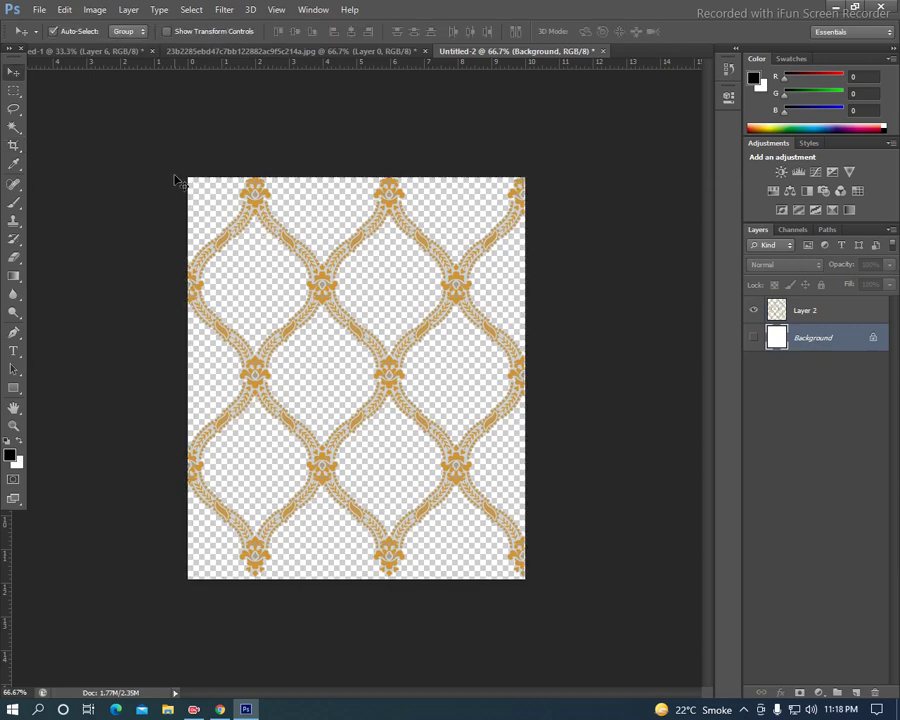
key("m")
left_click_drag(185, 169, 562, 635)
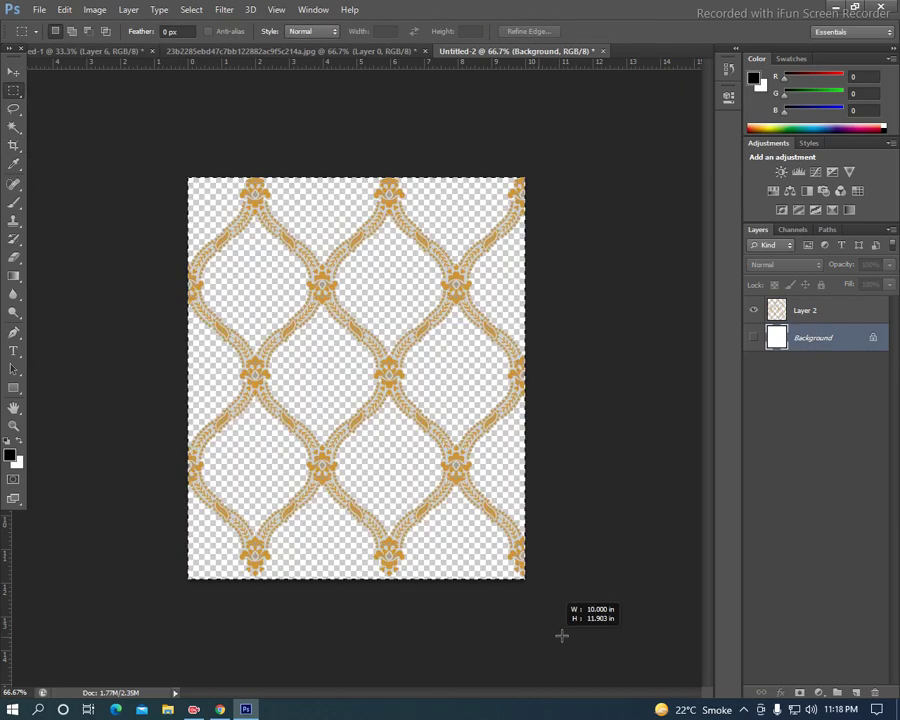
- Define the selected lattice tile as Pattern 9 and return to the teal design
left_click(64, 10)
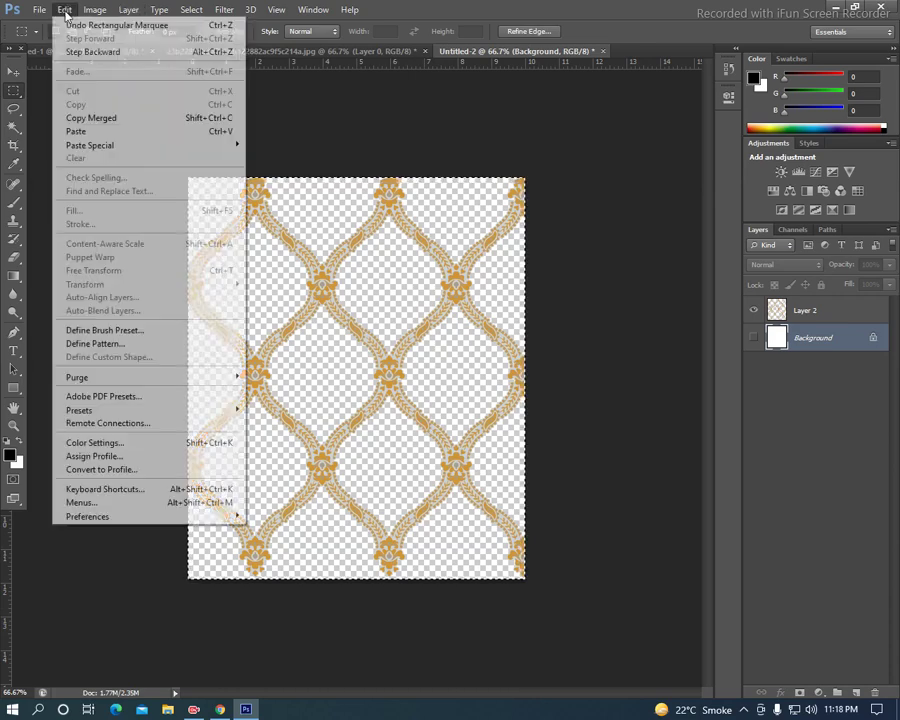
left_click(94, 343)
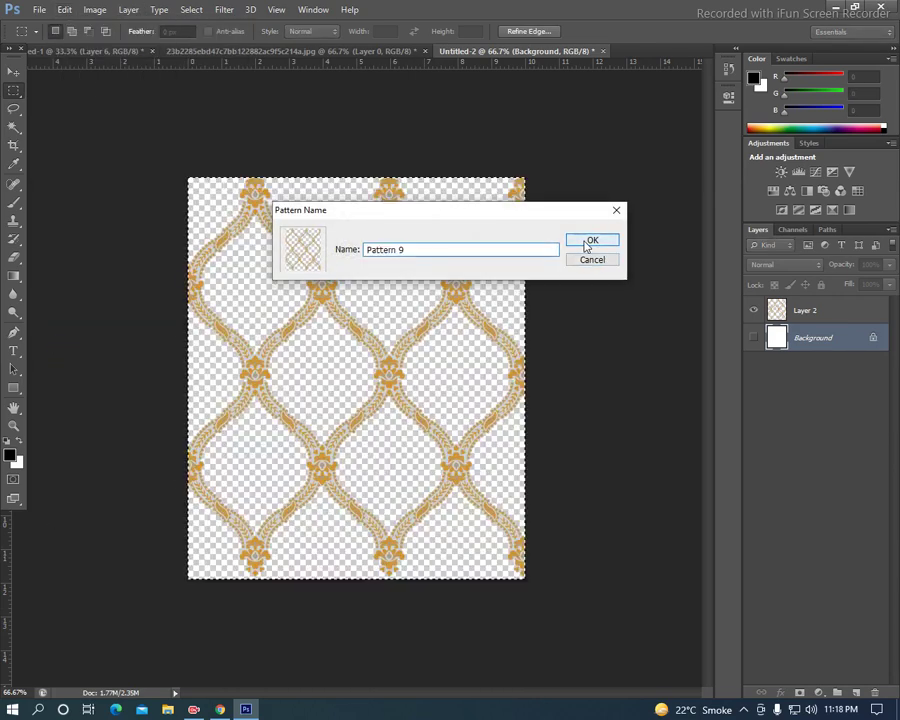
left_click(590, 242)
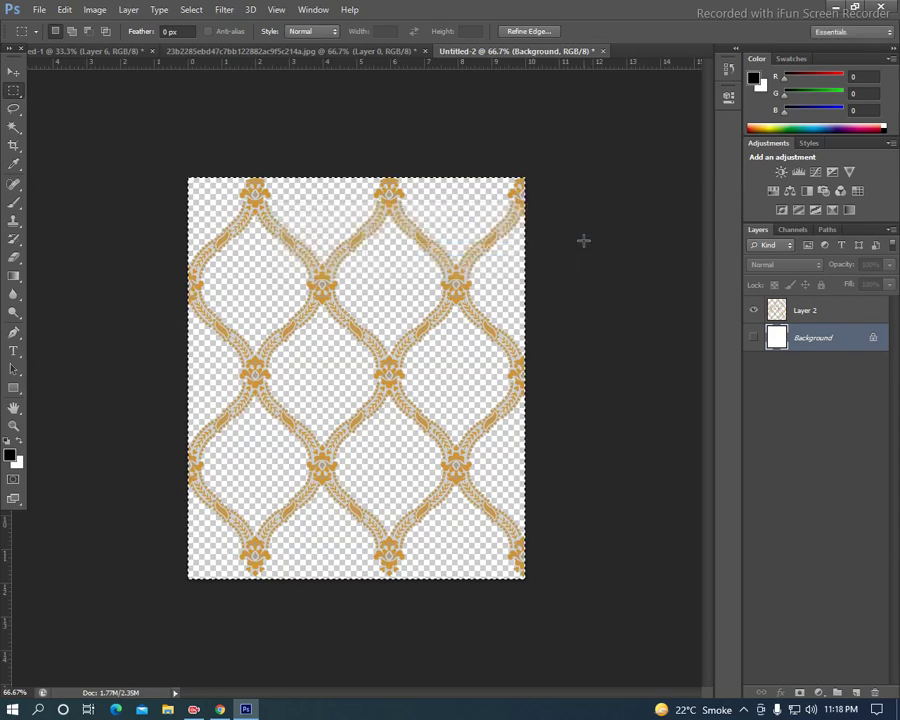
left_click(110, 52)
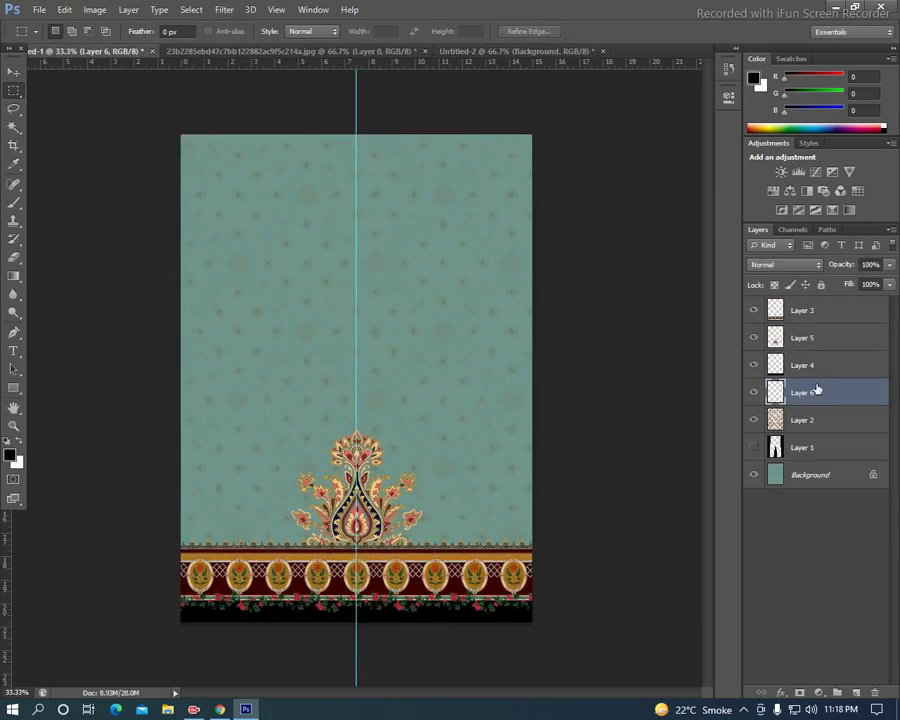
- Pattern-fill Layer 6 with a lattice thumbnail, then undo that fill
left_click(64, 9)
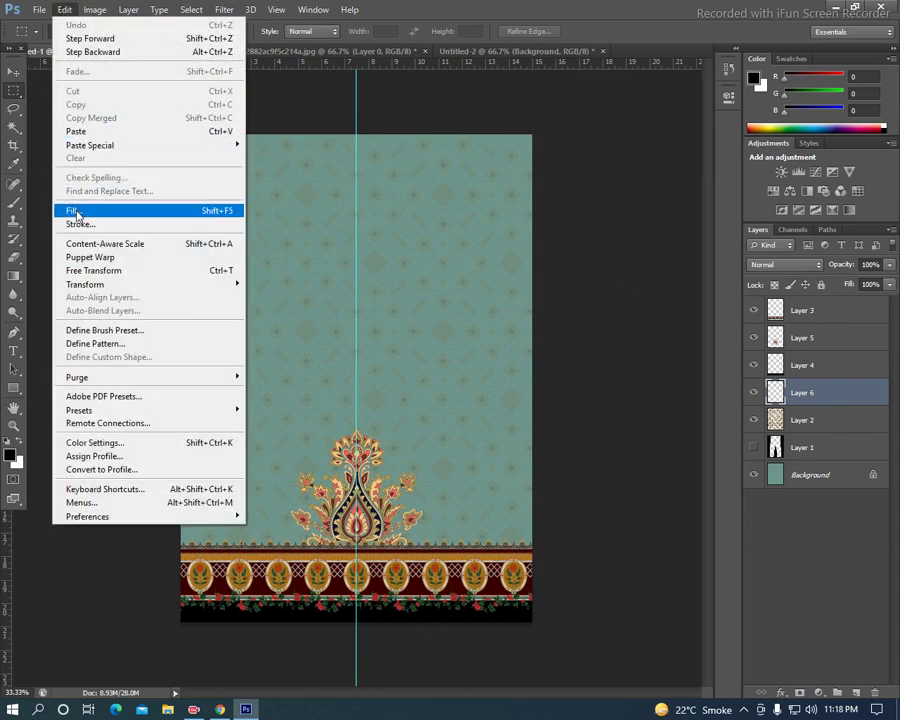
left_click(74, 210)
left_click(468, 242)
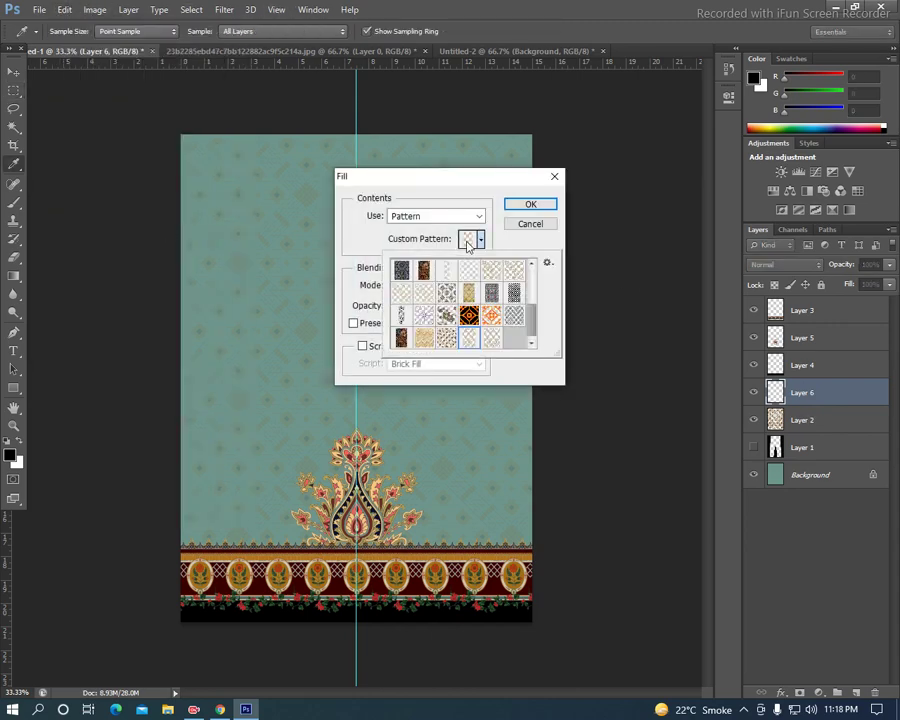
left_click(493, 342)
left_click(529, 206)
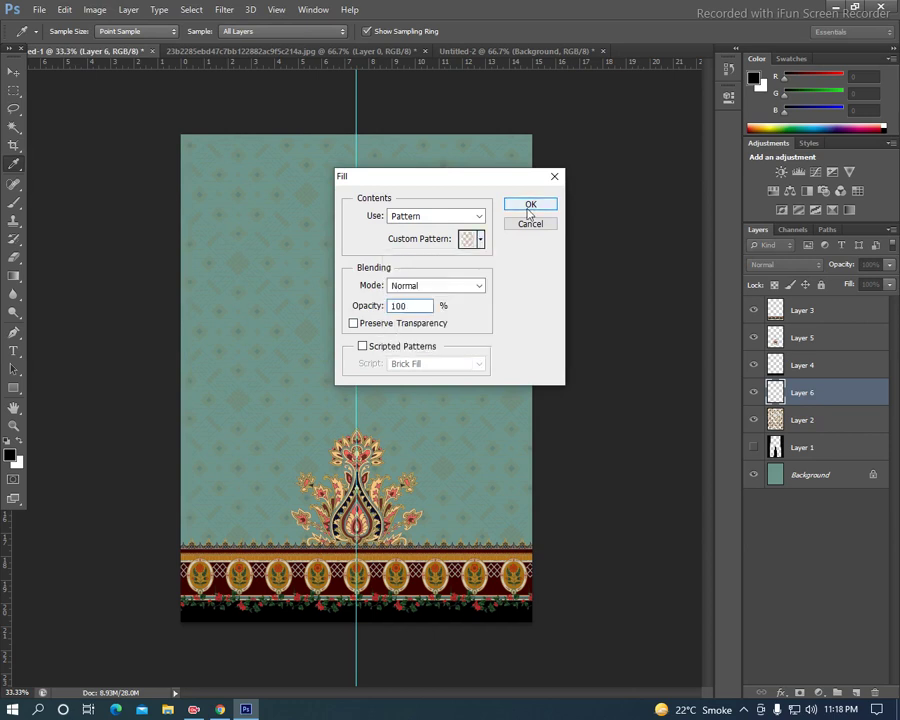
left_click(530, 204)
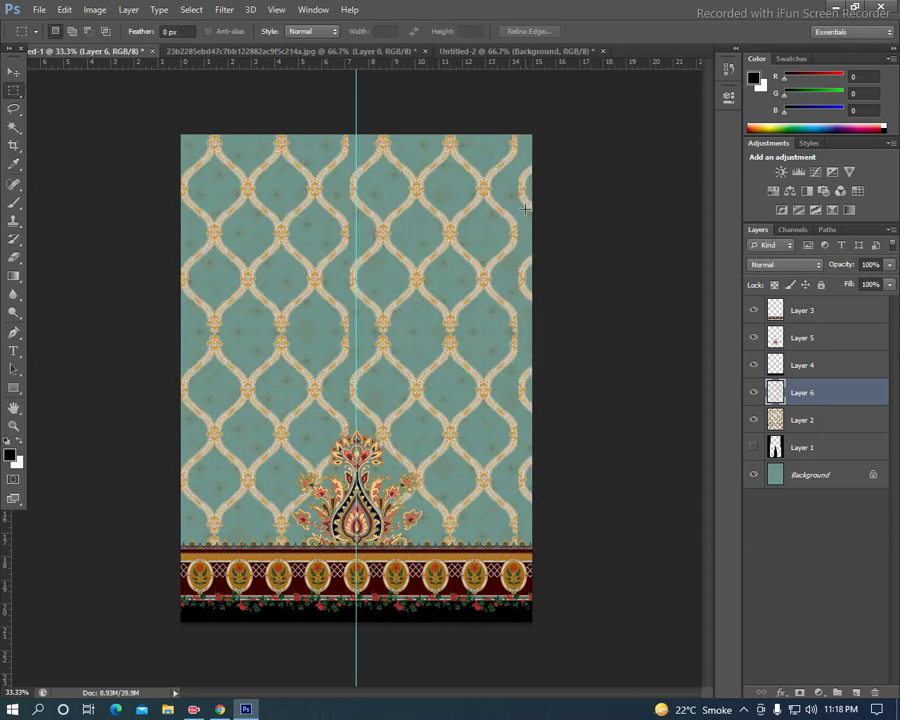
key("ctrl+z")
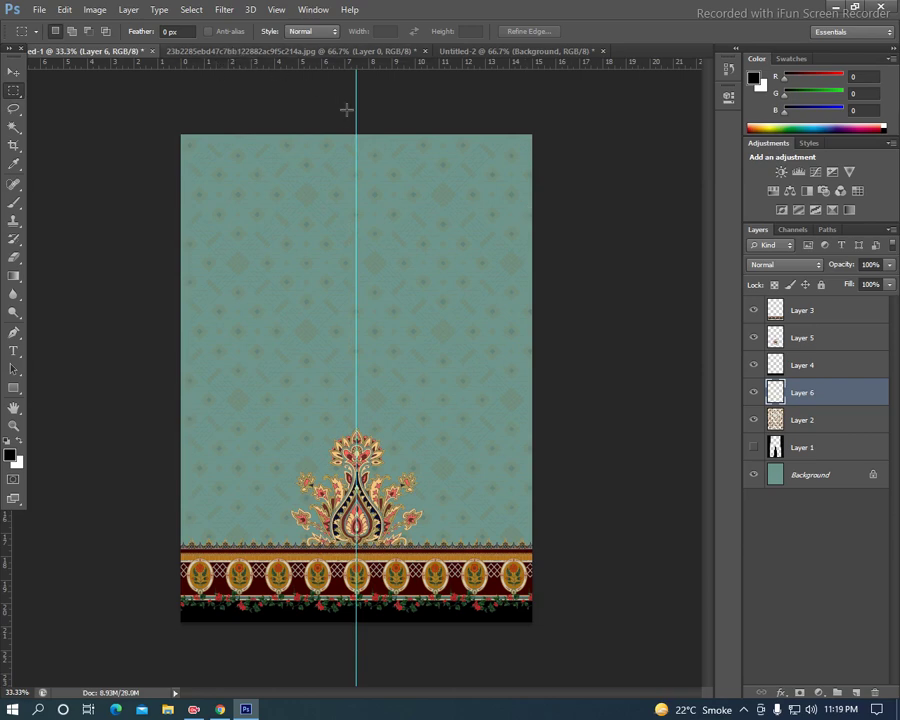
- Refill Layer 6 with the new lattice pattern, Pattern 9
left_click(64, 10)
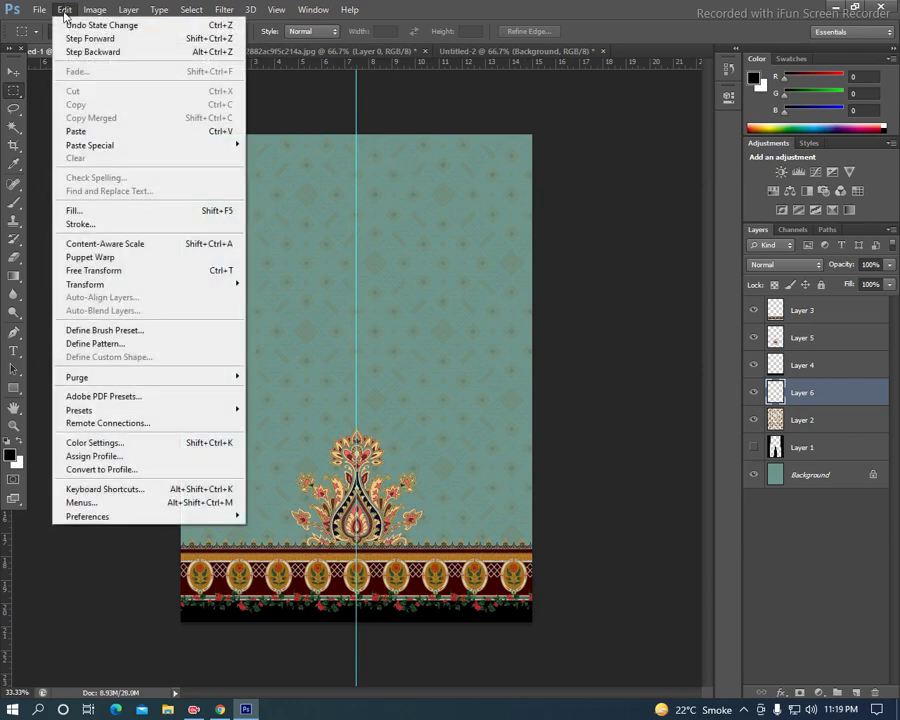
left_click(70, 211)
left_click(480, 239)
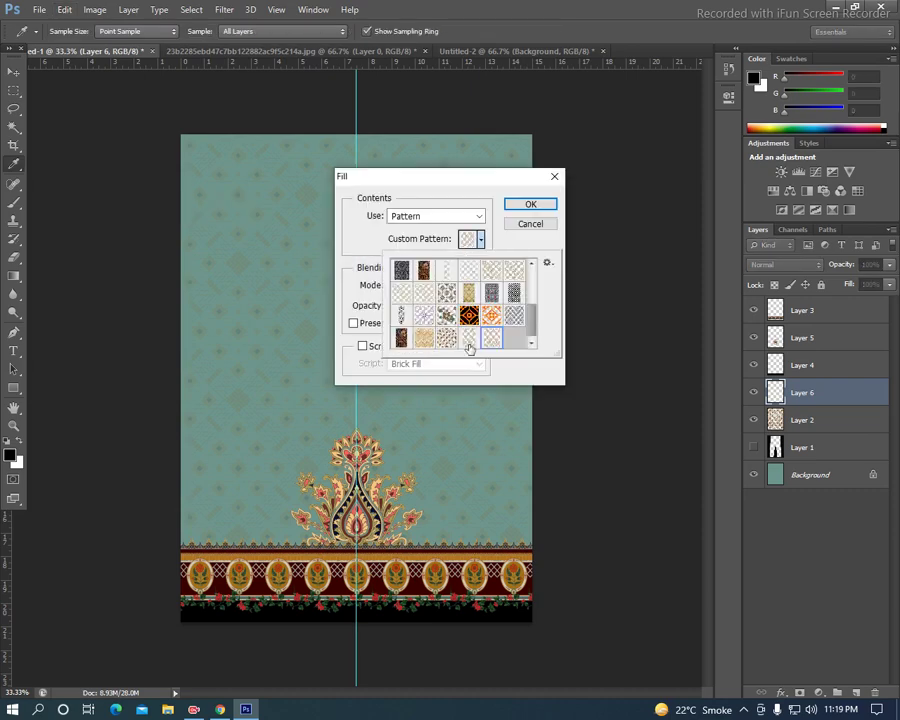
left_click(529, 204)
left_click(529, 204)
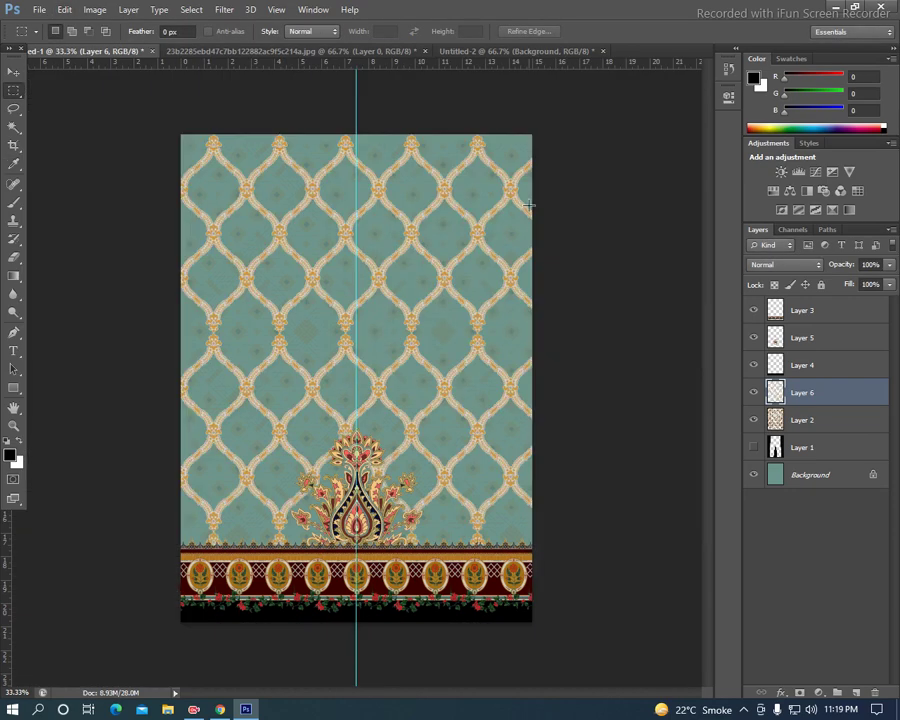
key("ctrl+t")
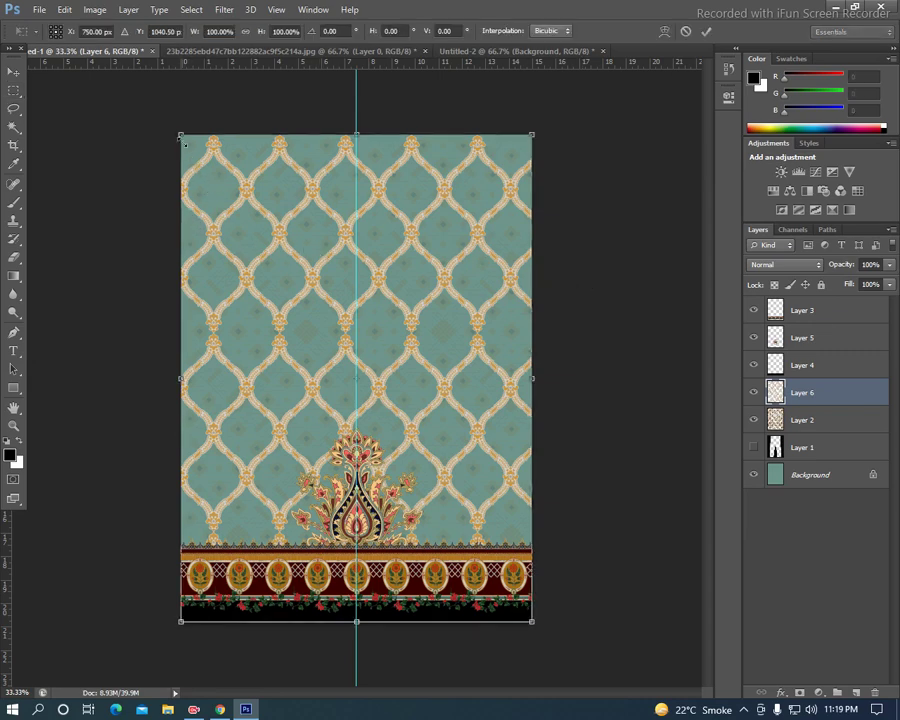
- Scale the Layer 6 lattice down to about 44.5%
left_click_drag(190, 144, 255, 264)
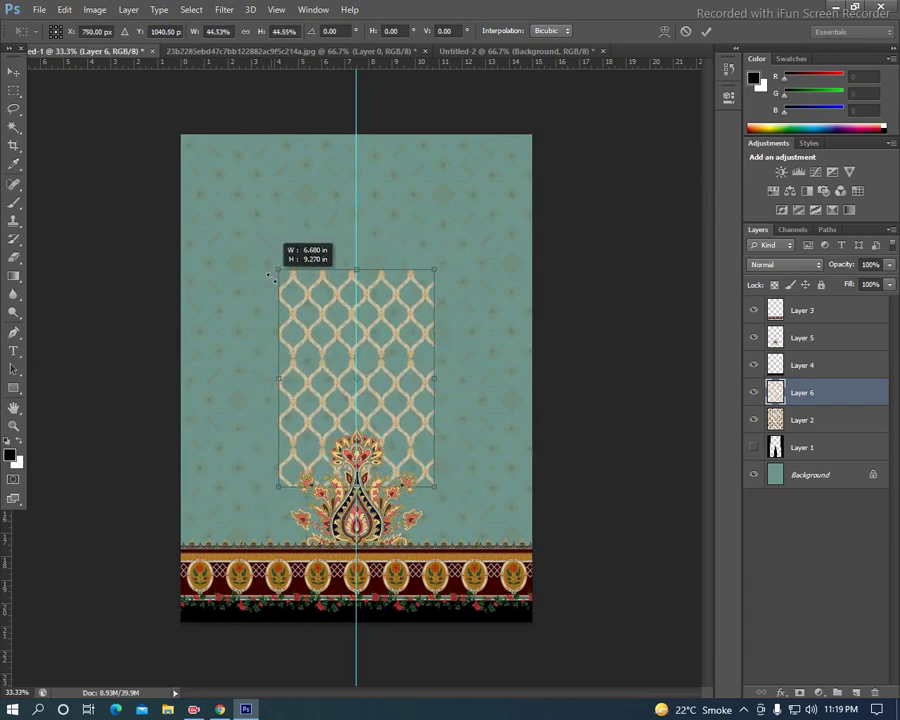
left_click_drag(255, 263, 269, 276)
key("Return")
key("ctrl+plus")
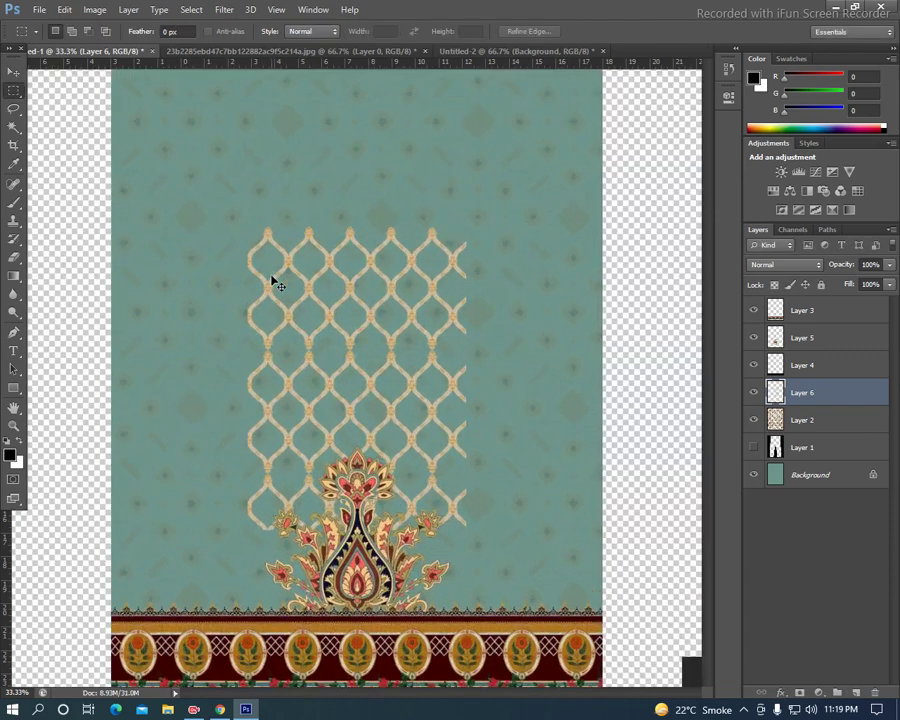
key("ctrl+plus")
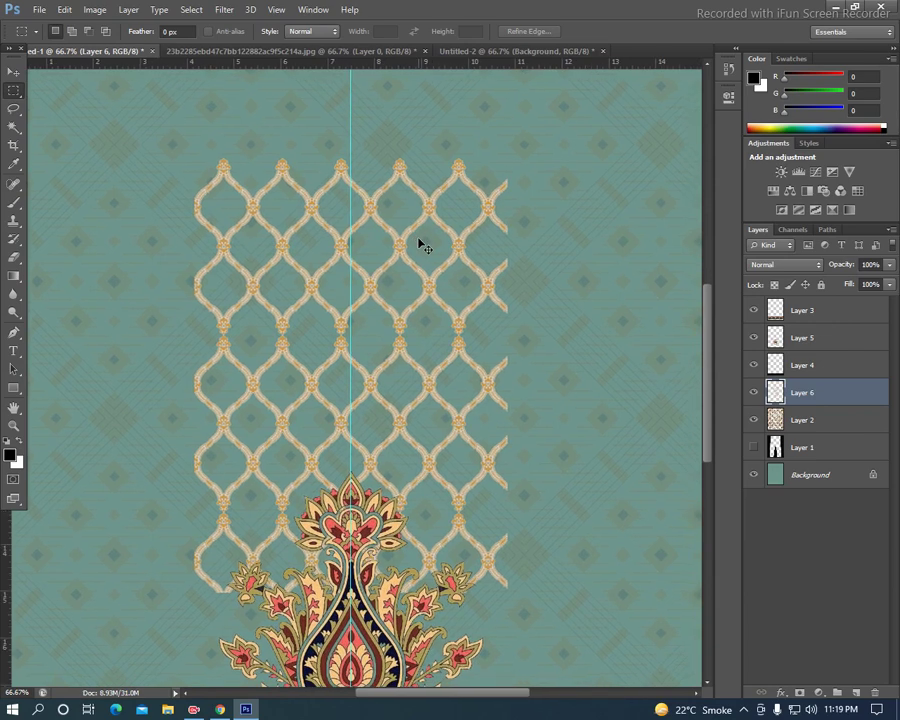
- Duplicate the lattice layer and shift the copy right to widen the lattice
key("ctrl+j")
key("v")
mouse_move(283, 348)
left_mouse_down()
mouse_move(585, 338)
mouse_move(571, 347)
left_mouse_up()
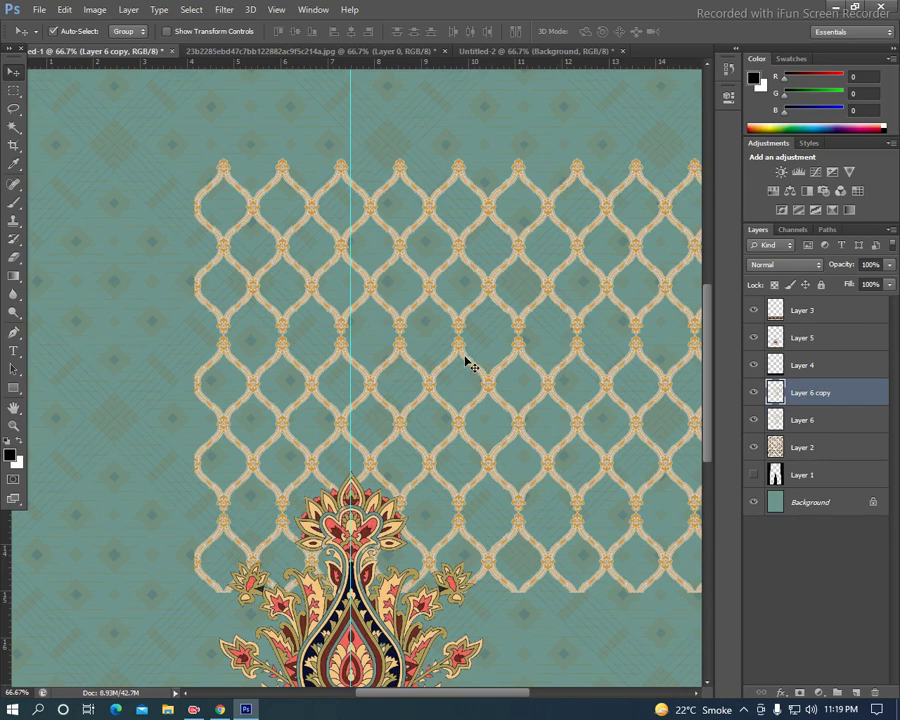
- Align the two lattice layers seamlessly and merge them into one
mouse_move(462, 356)
left_mouse_down()
mouse_move(414, 295)
mouse_move(295, 284)
left_mouse_up()
left_click_drag(11, 293, 4, 268)
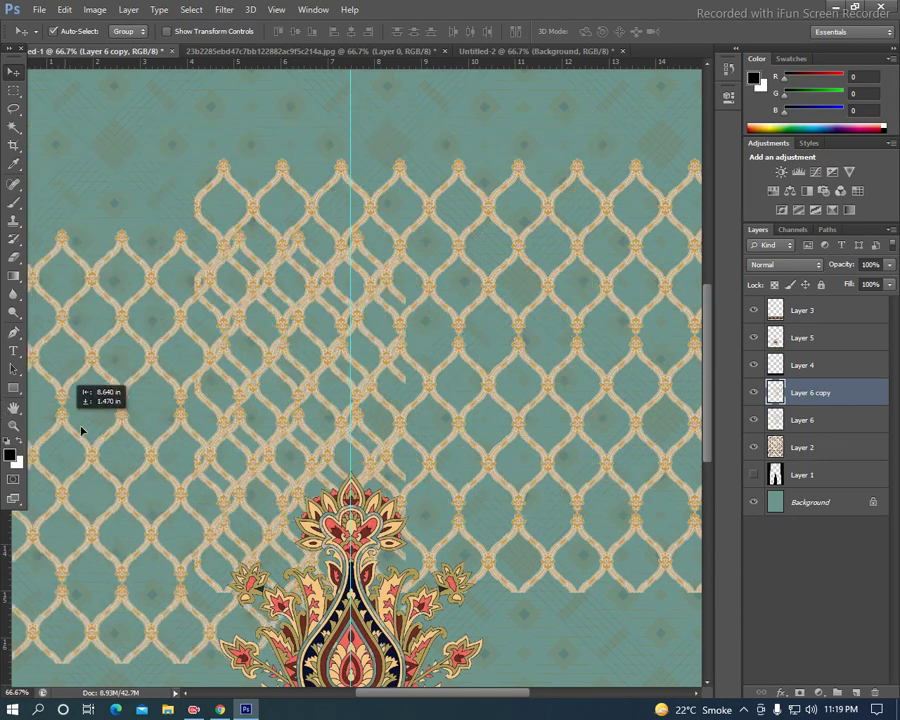
mouse_move(23, 205)
left_mouse_down()
mouse_move(184, 258)
mouse_move(84, 430)
left_mouse_up()
left_click_drag(400, 255, 605, 328)
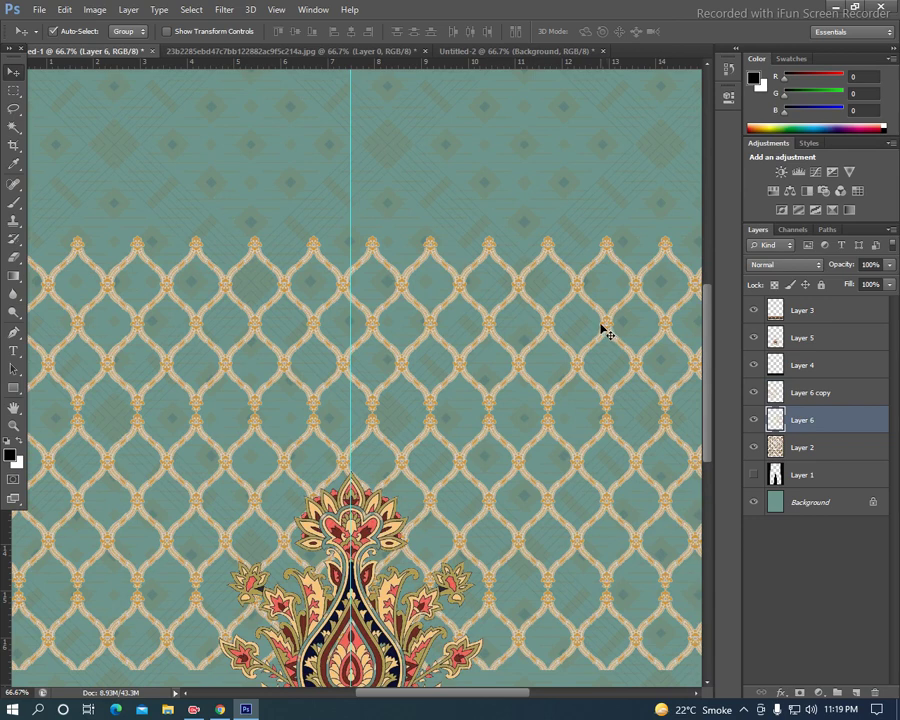
key("Delete")
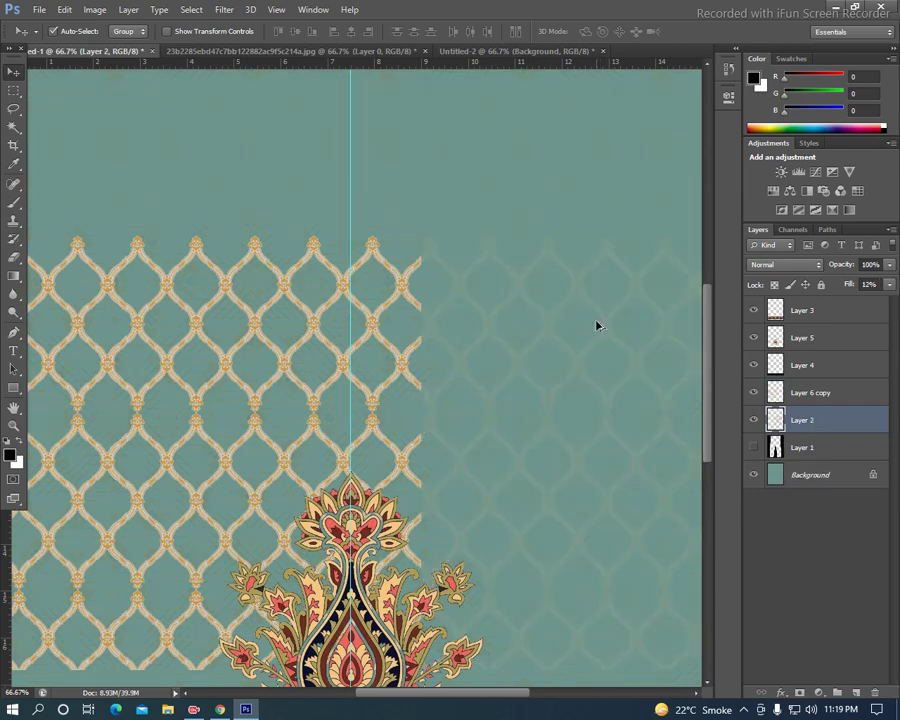
key("ctrl+z")
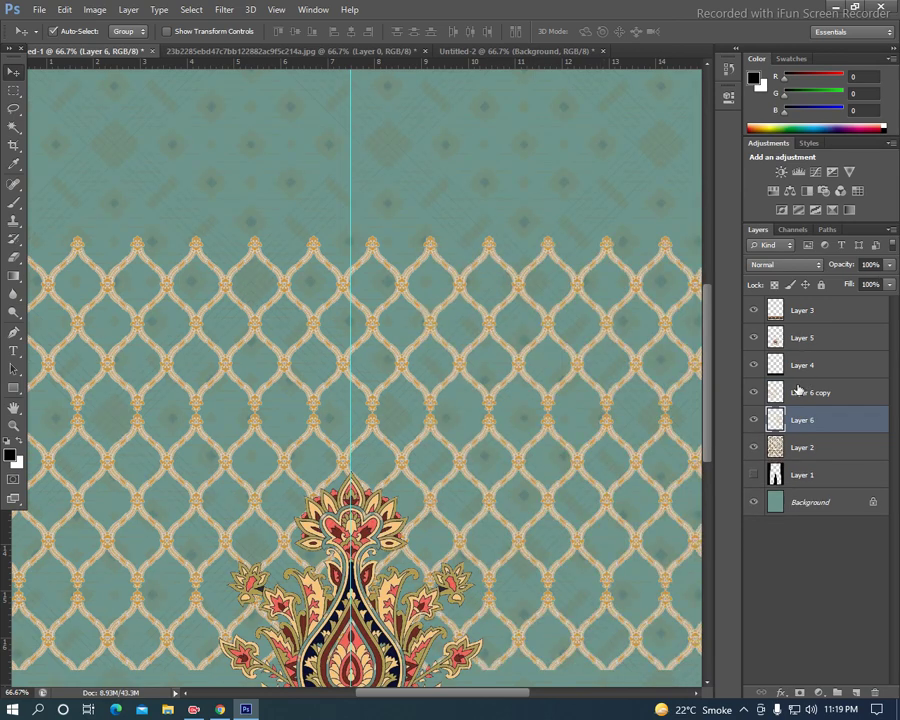
left_click(800, 394, "shift")
key("ctrl+e")
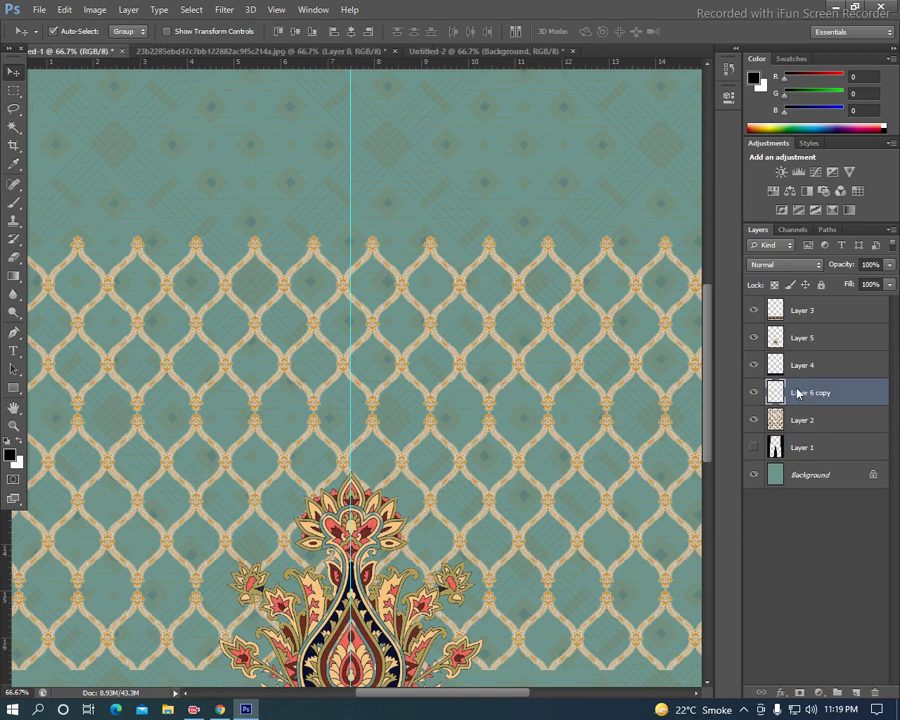
- Duplicate the lattice upward over the plain top area and merge it down
key("ctrl+minus")
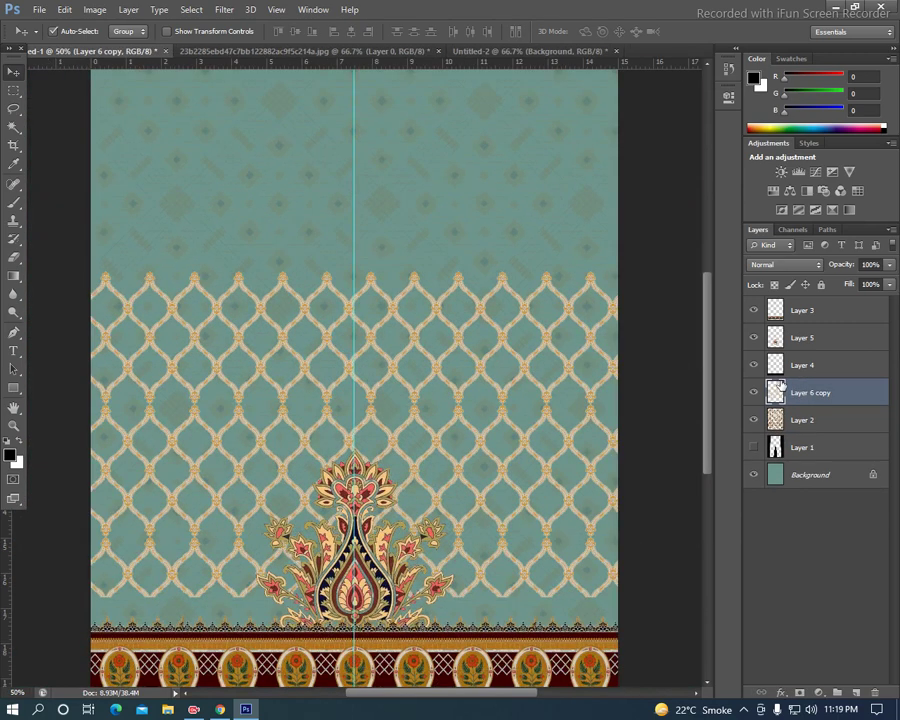
key("ctrl+j")
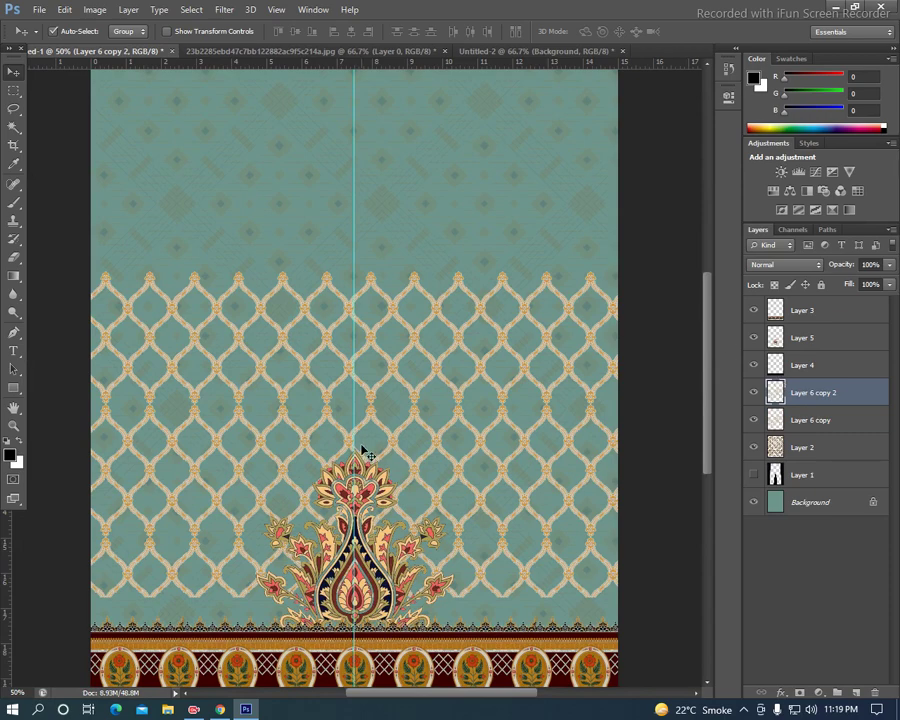
mouse_move(370, 414)
left_mouse_down()
mouse_move(349, 107)
mouse_move(349, 123)
left_mouse_up()
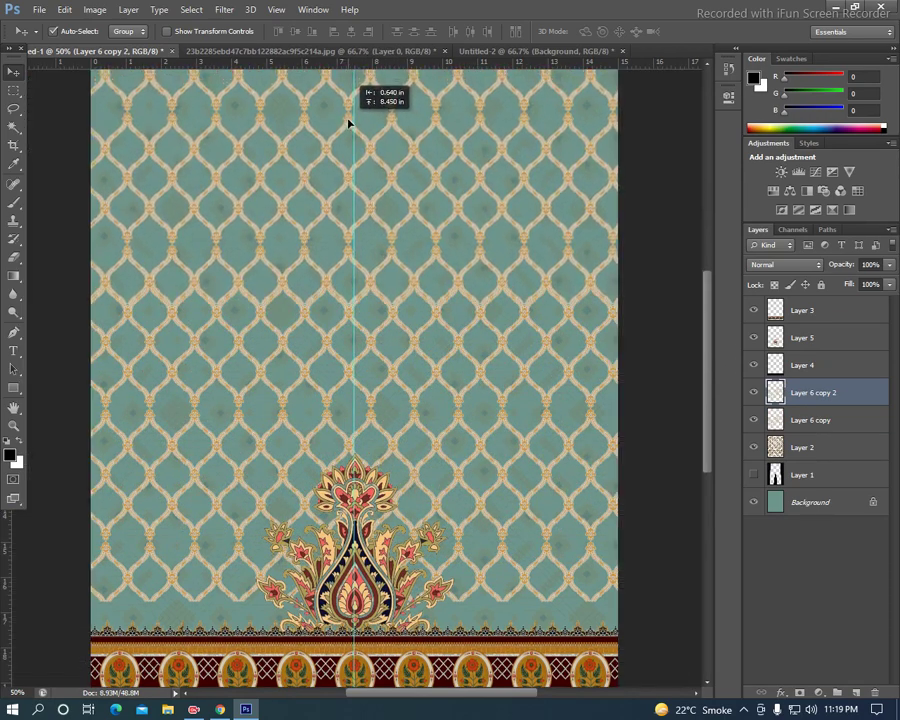
left_click_drag(349, 123, 350, 128)
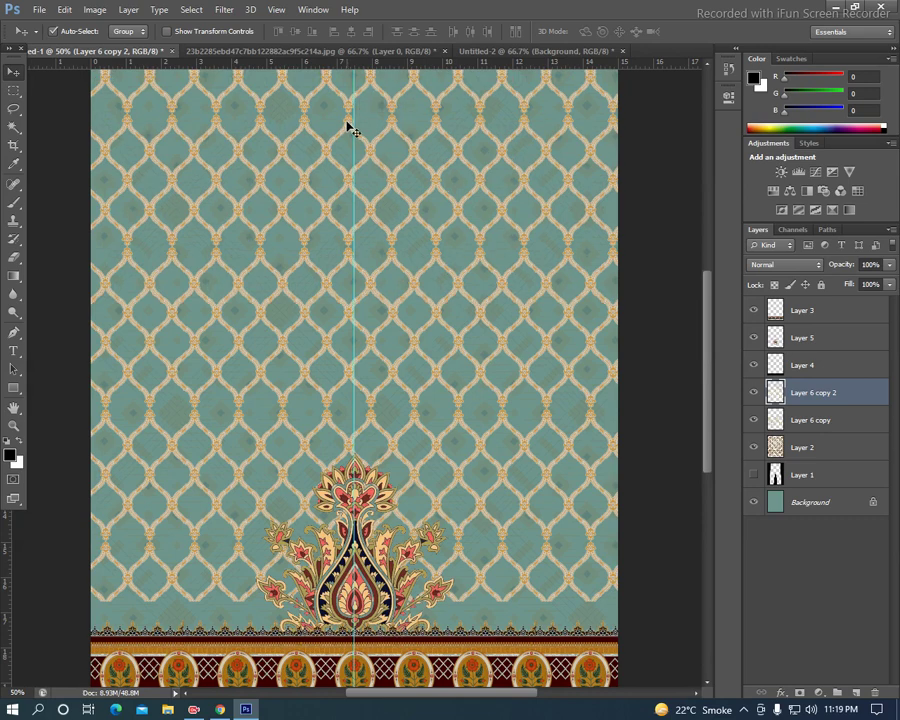
key("ctrl+e")
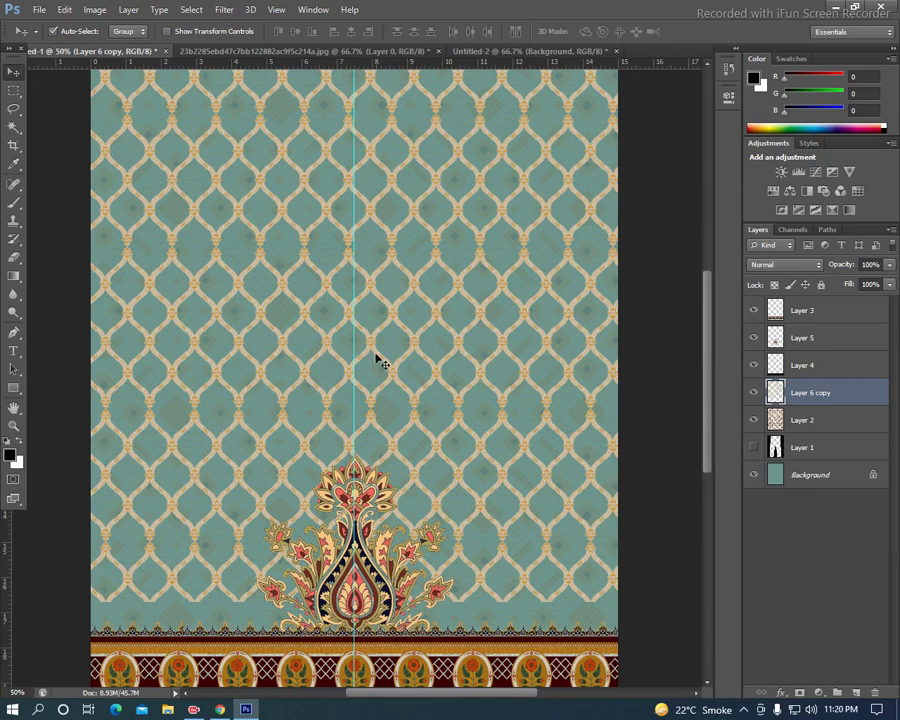
key("ctrl+minus")
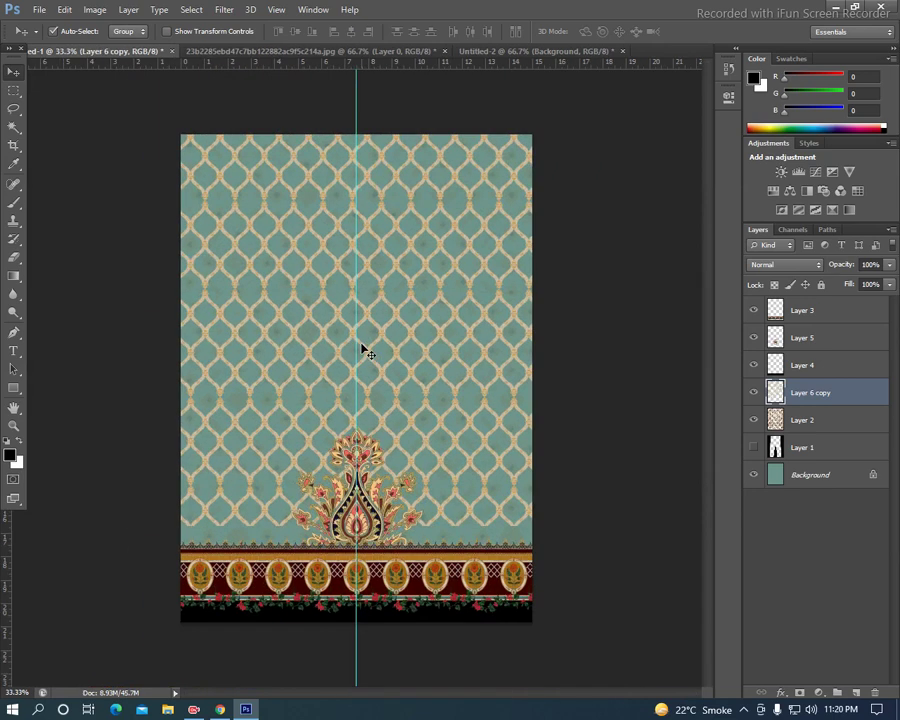
- Rotate the lattice 90° clockwise and scale it down to roughly 80% or smaller
key("ctrl+t")
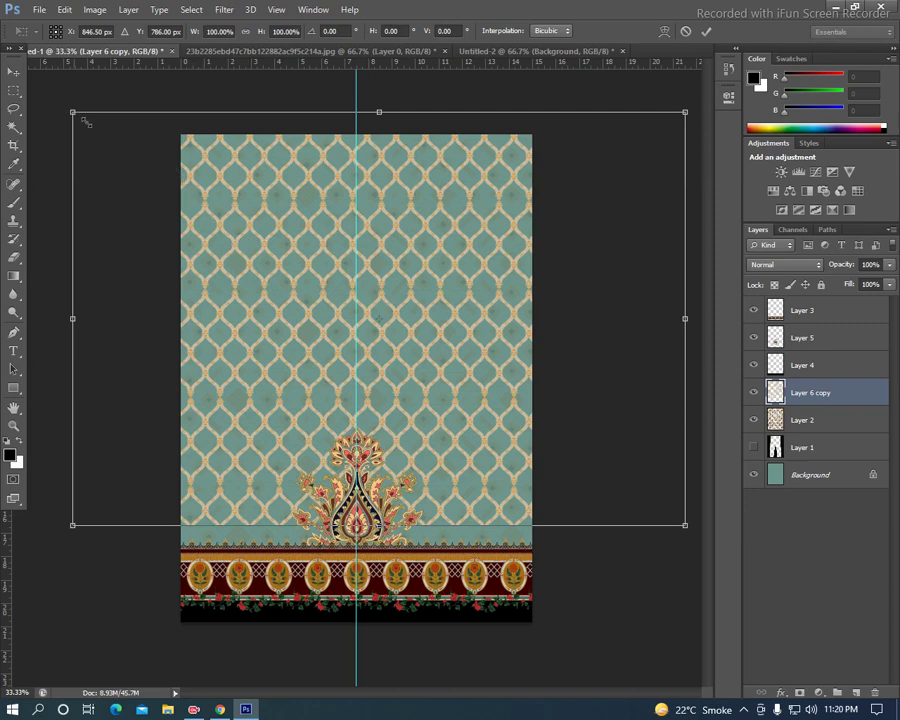
left_click_drag(86, 121, 138, 152)
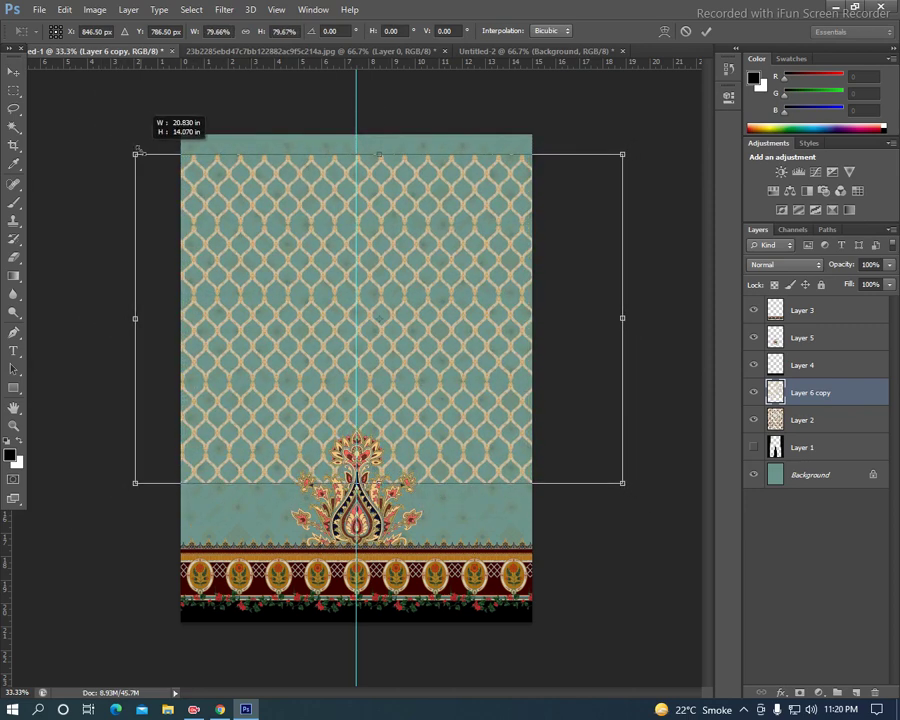
right_click(401, 261)
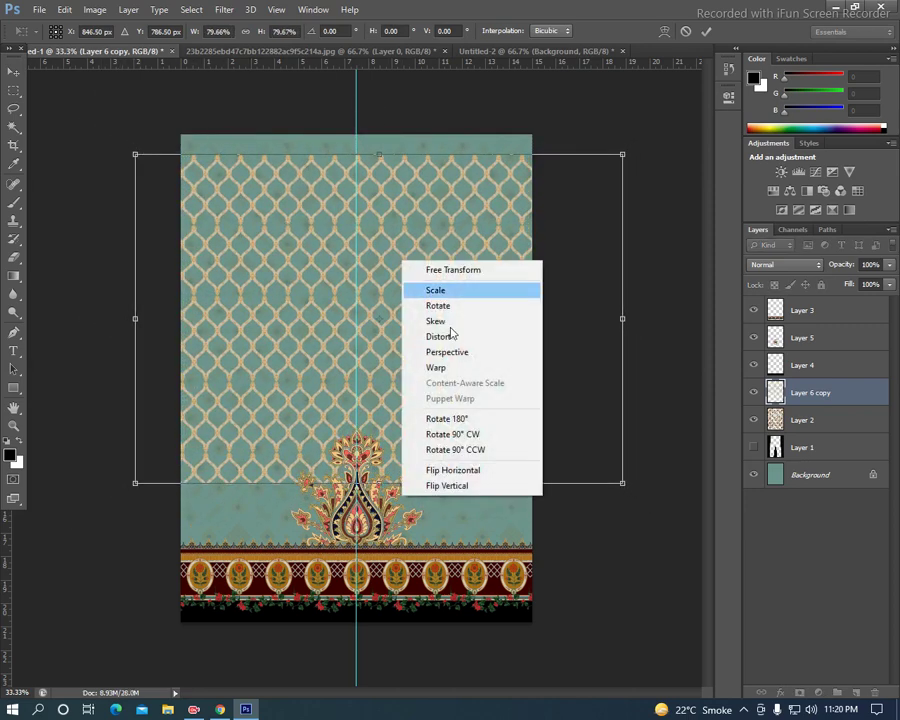
left_click(470, 440)
left_click_drag(449, 381, 422, 394)
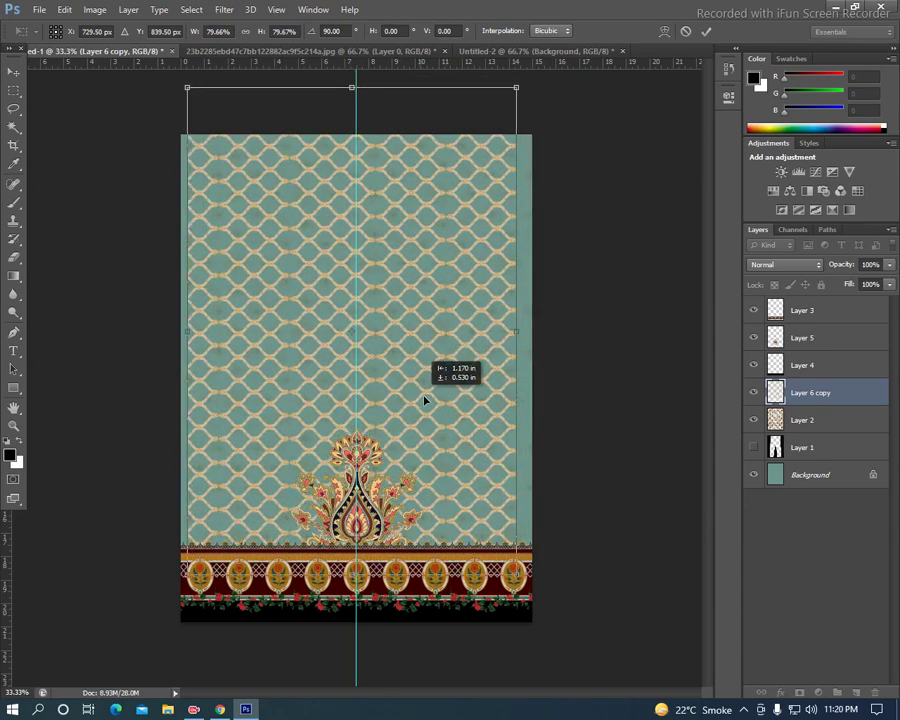
left_click_drag(518, 566, 477, 538)
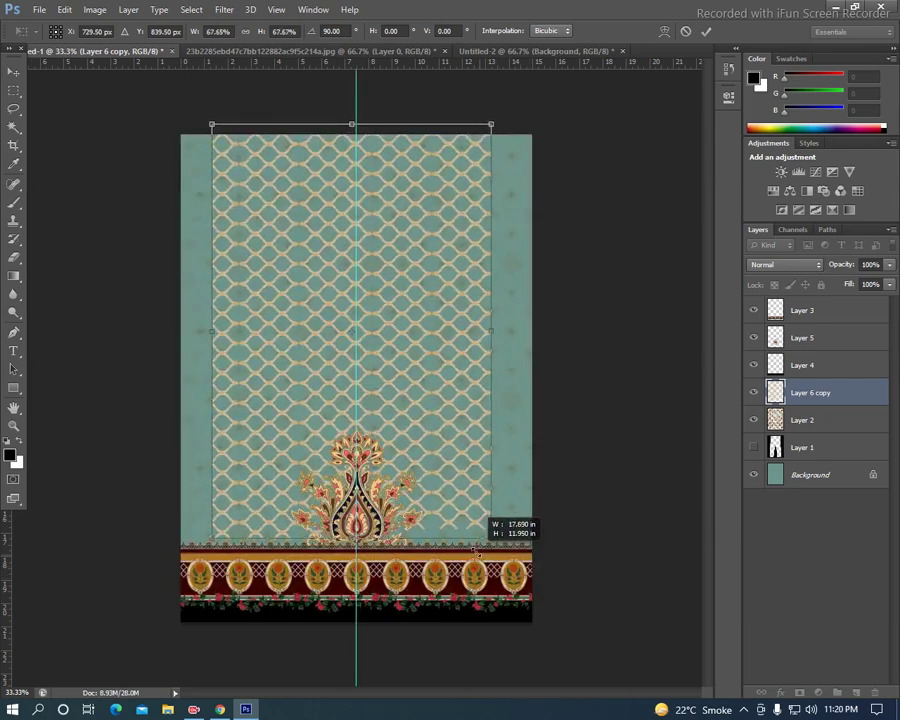
key("Return")
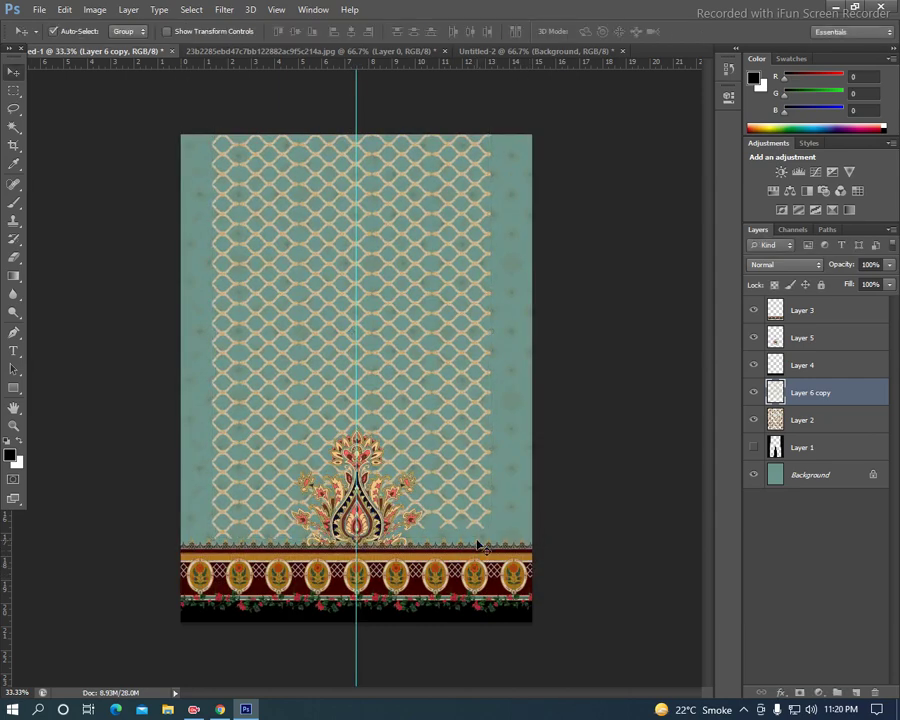
- Shift Layer 6 copy right so the lattice covers only the panel's right side
key("ctrl+j")
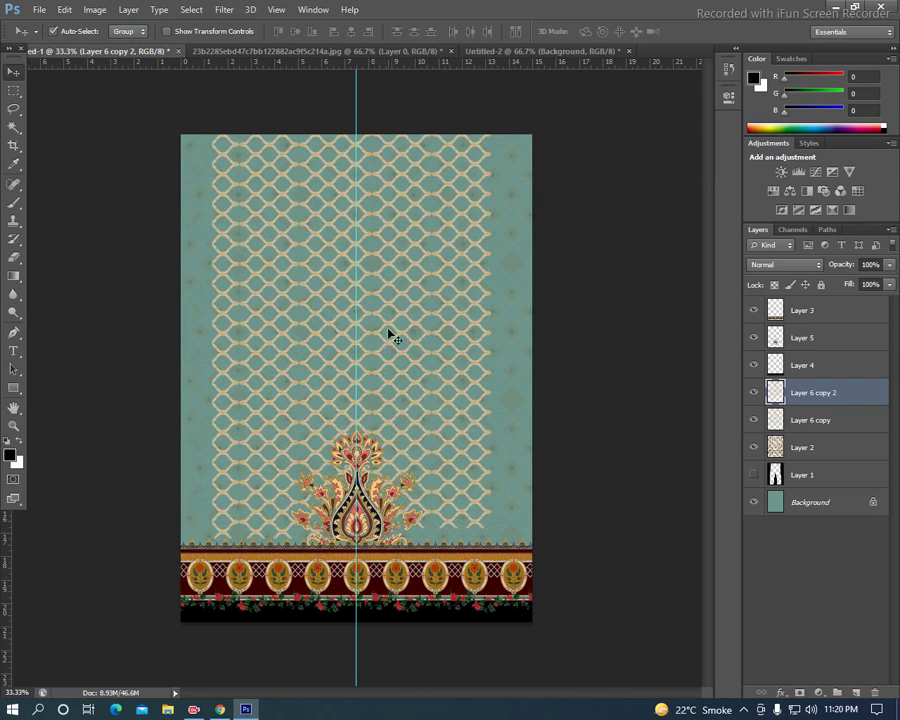
left_click_drag(388, 333, 403, 346)
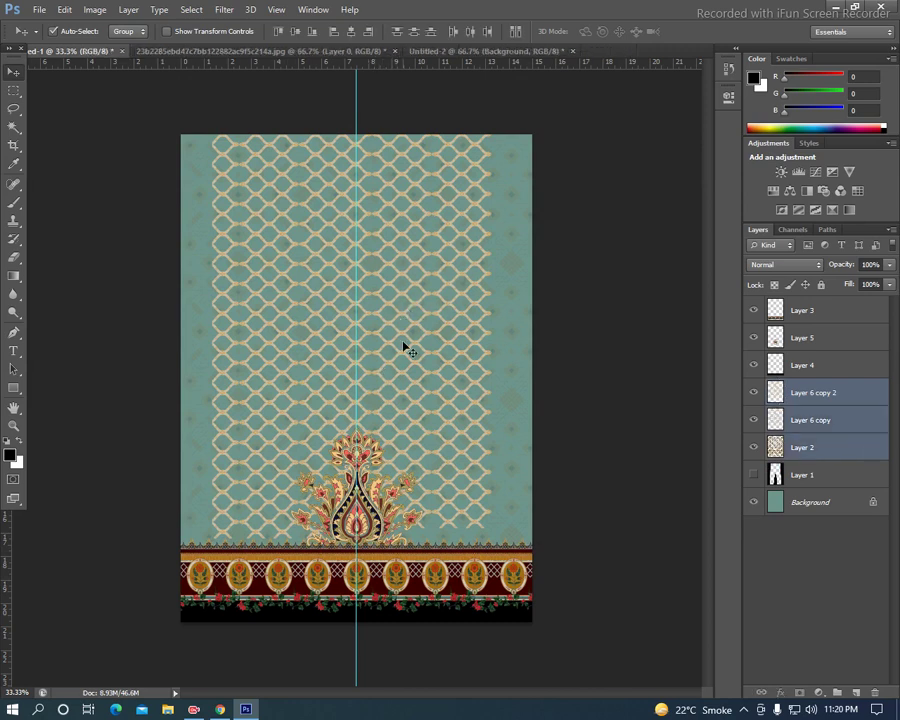
key("ctrl+z")
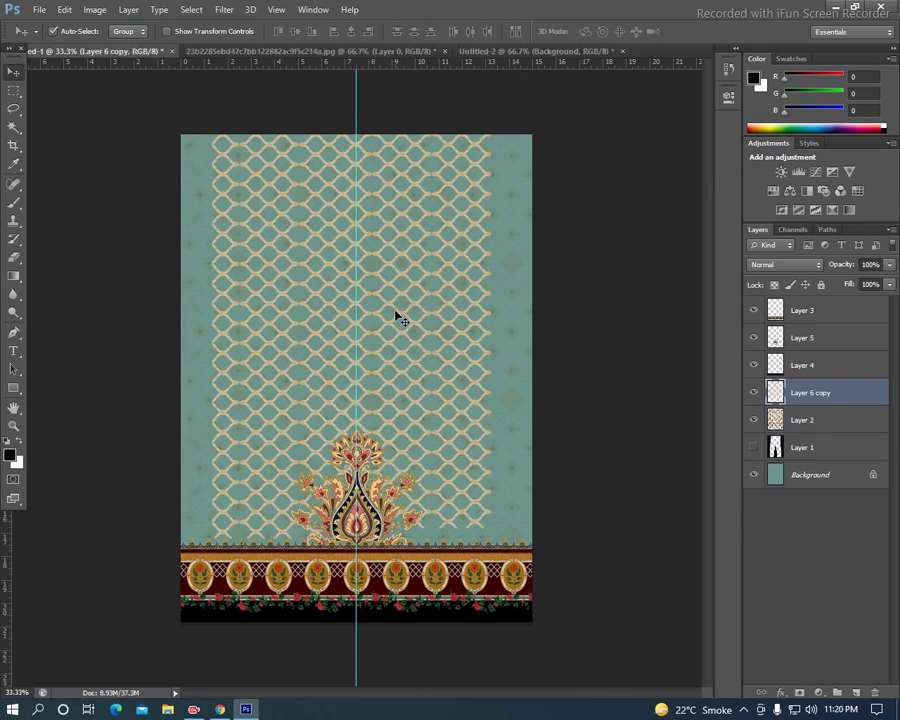
left_click_drag(398, 318, 411, 317)
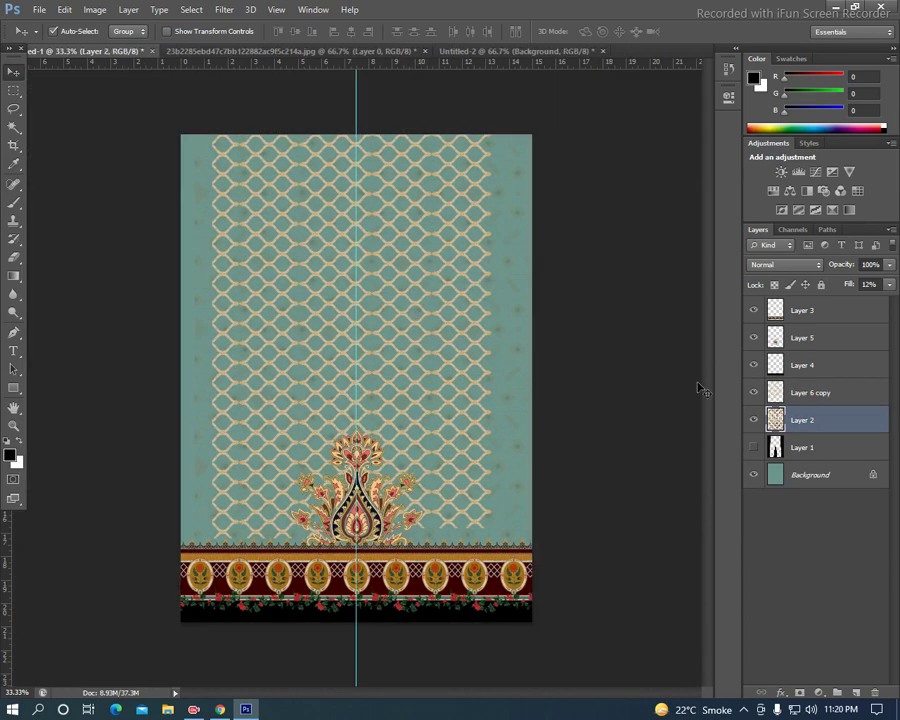
left_click(815, 393)
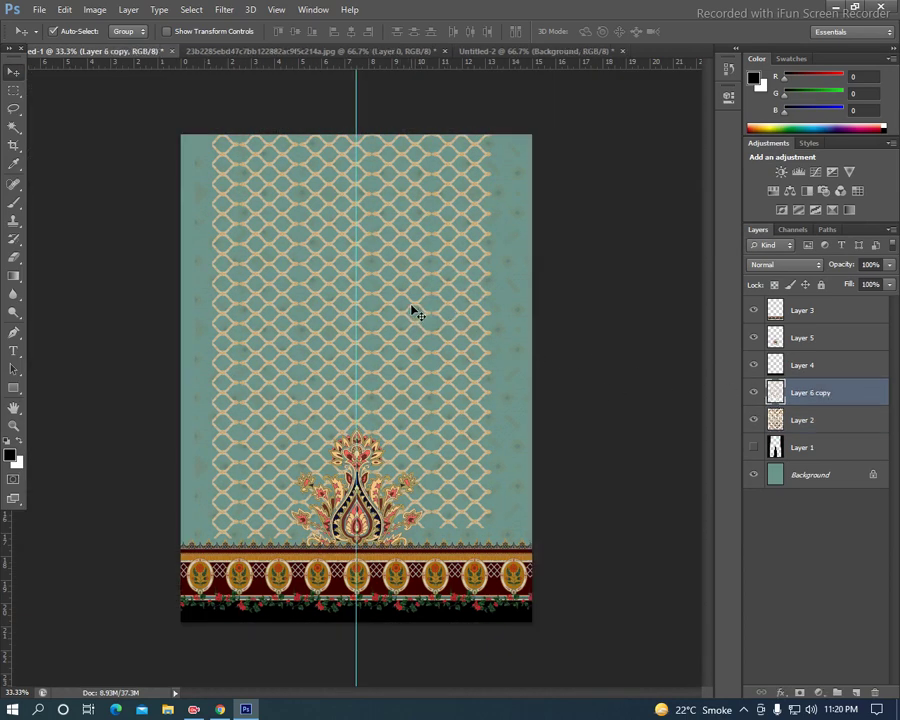
left_click_drag(417, 313, 565, 342)
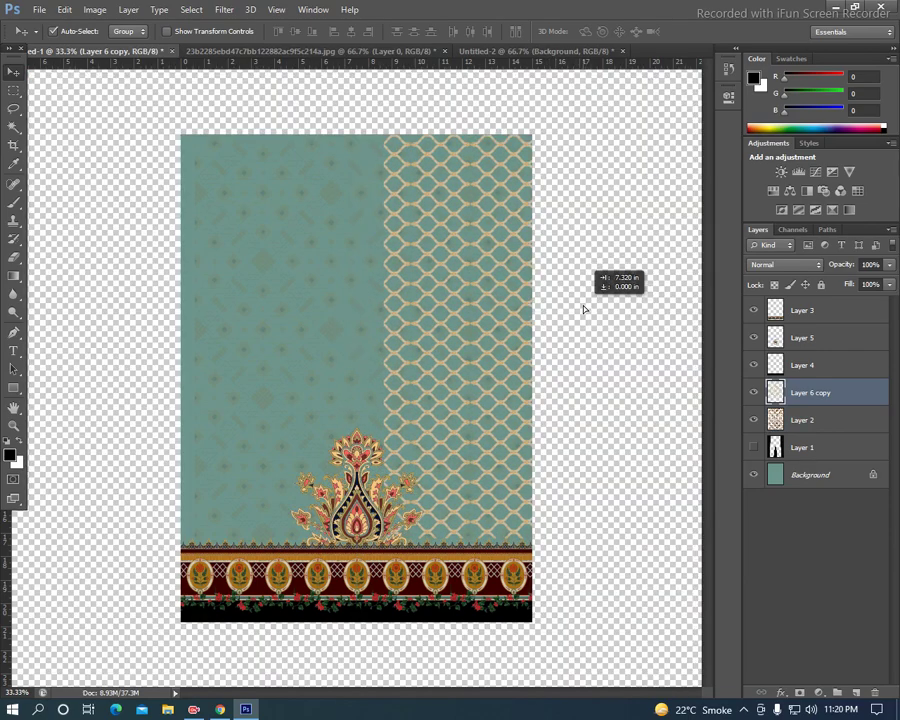
left_click_drag(565, 342, 585, 315)
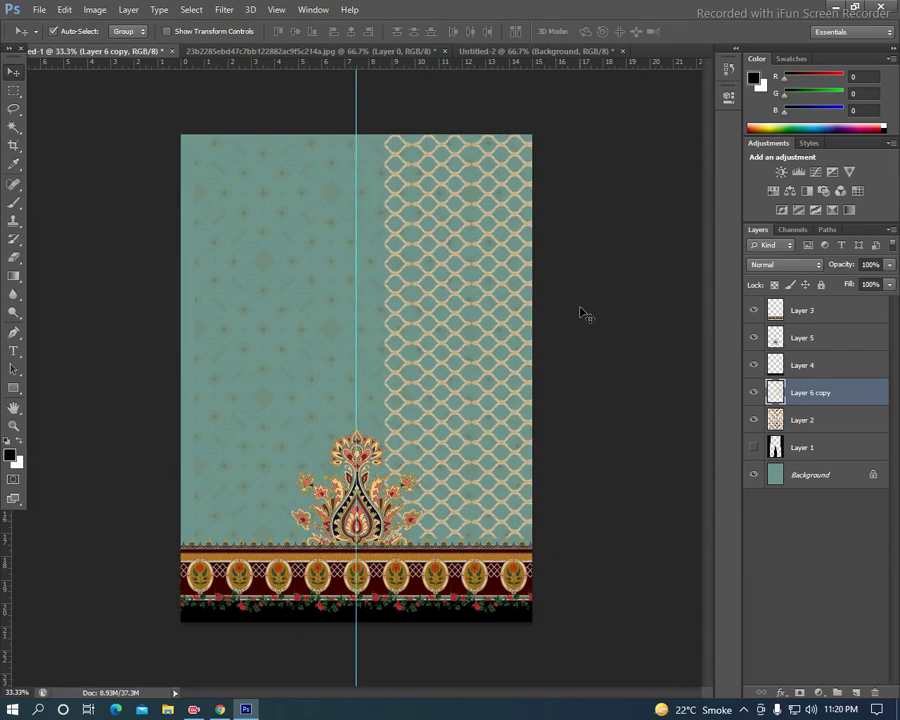
- Try a lattice copy placed over the left side, inspect the seam, then delete it
left_click(569, 312, "alt")
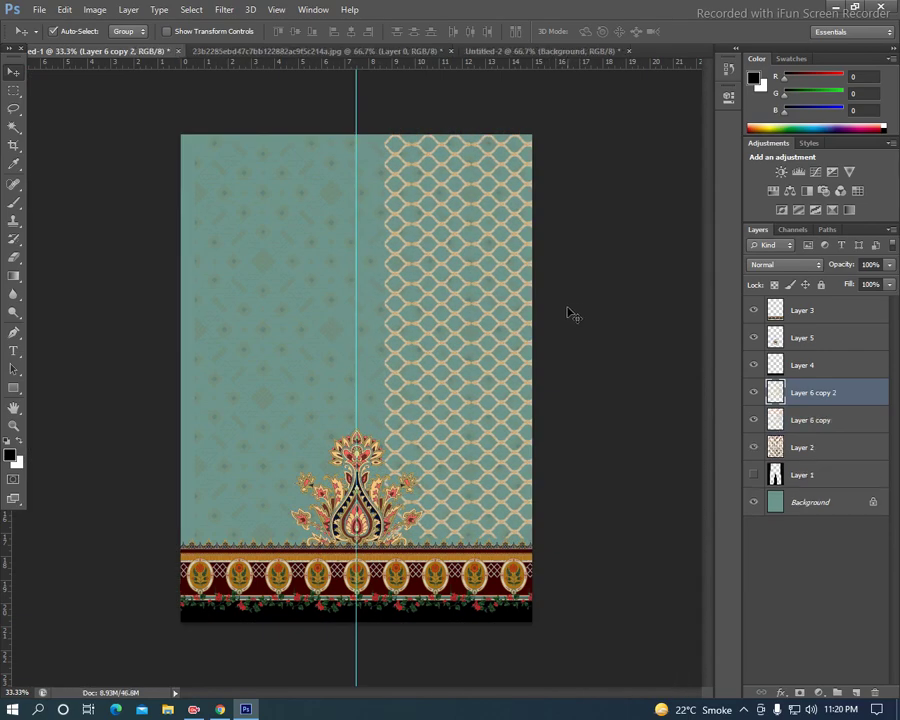
key("ctrl+t")
left_click_drag(510, 316, 230, 307)
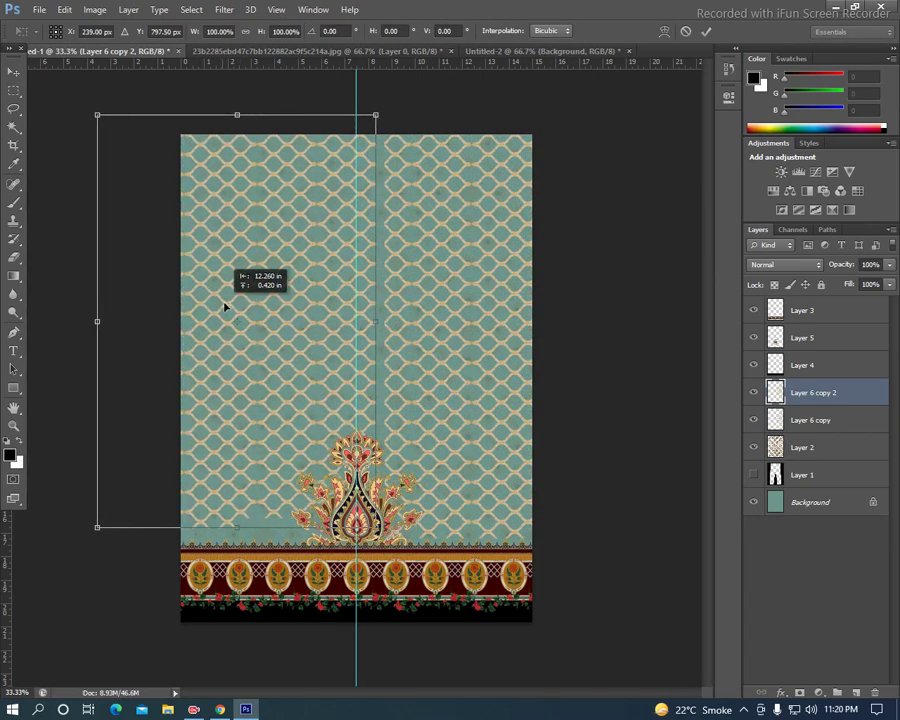
key("Return")
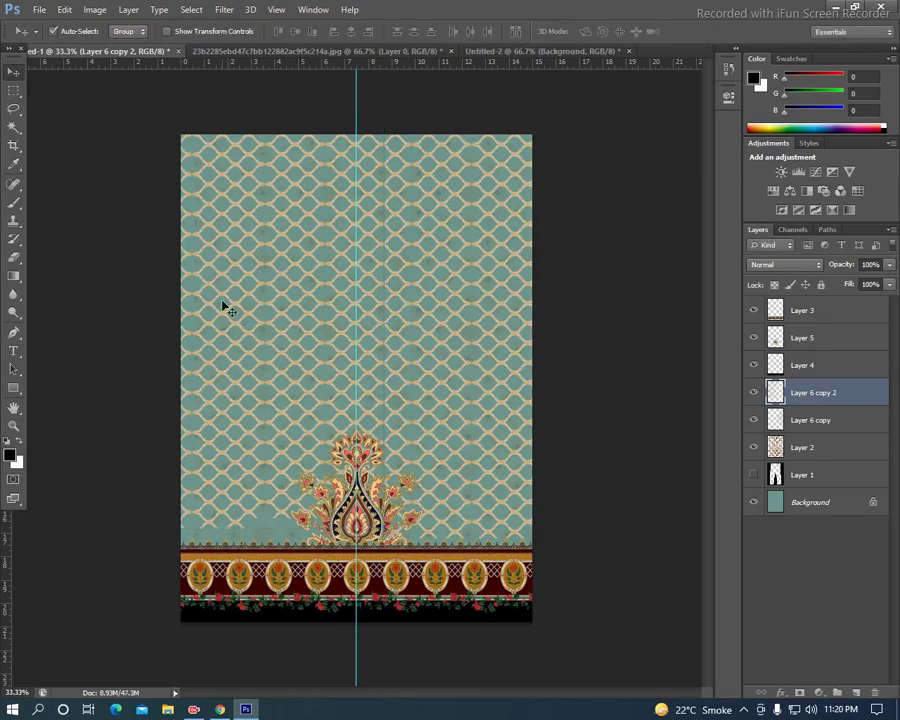
key("ctrl+plus")
key("ctrl+plus")
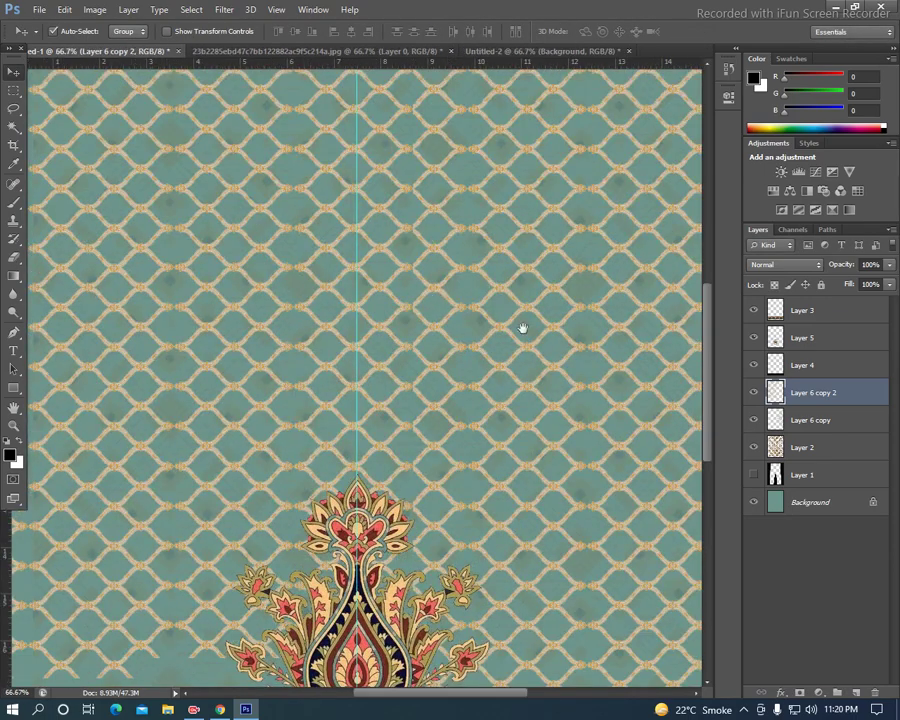
left_click_drag(522, 328, 492, 350)
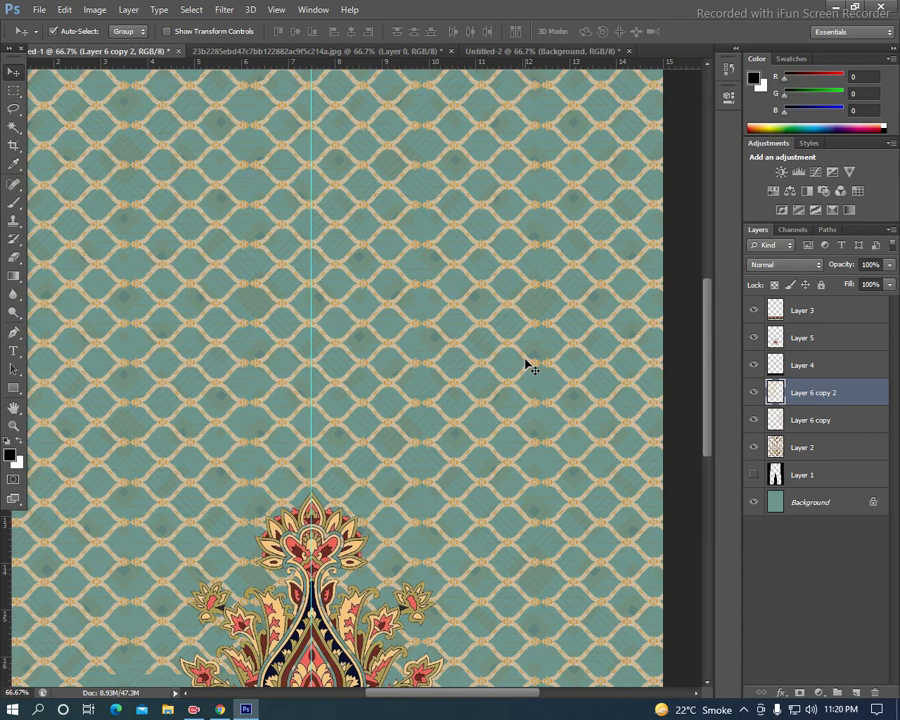
key("Delete")
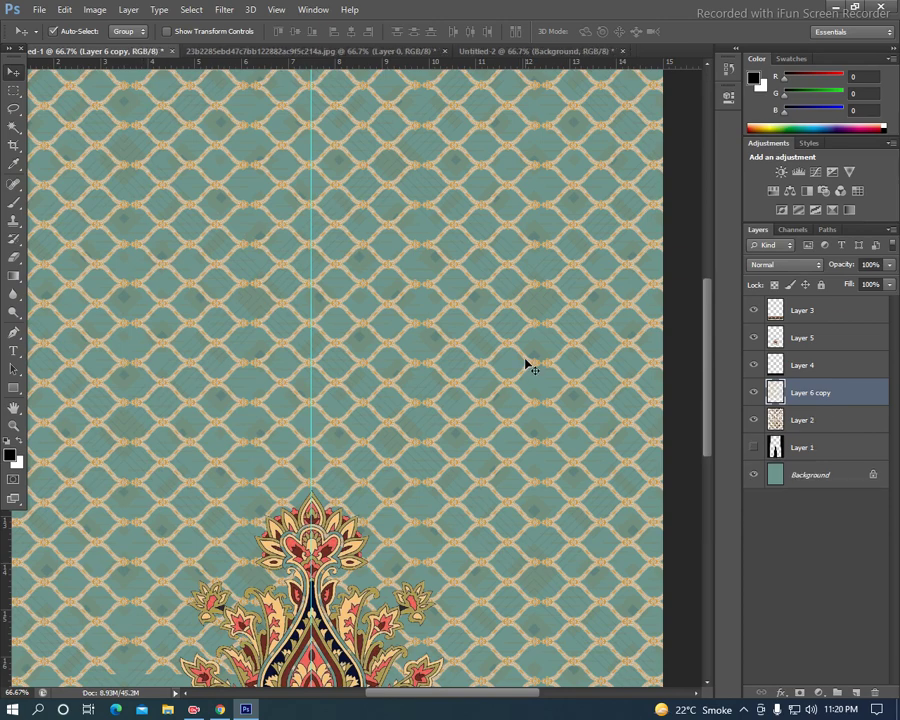
key("ctrl+minus")
key("ctrl+minus")
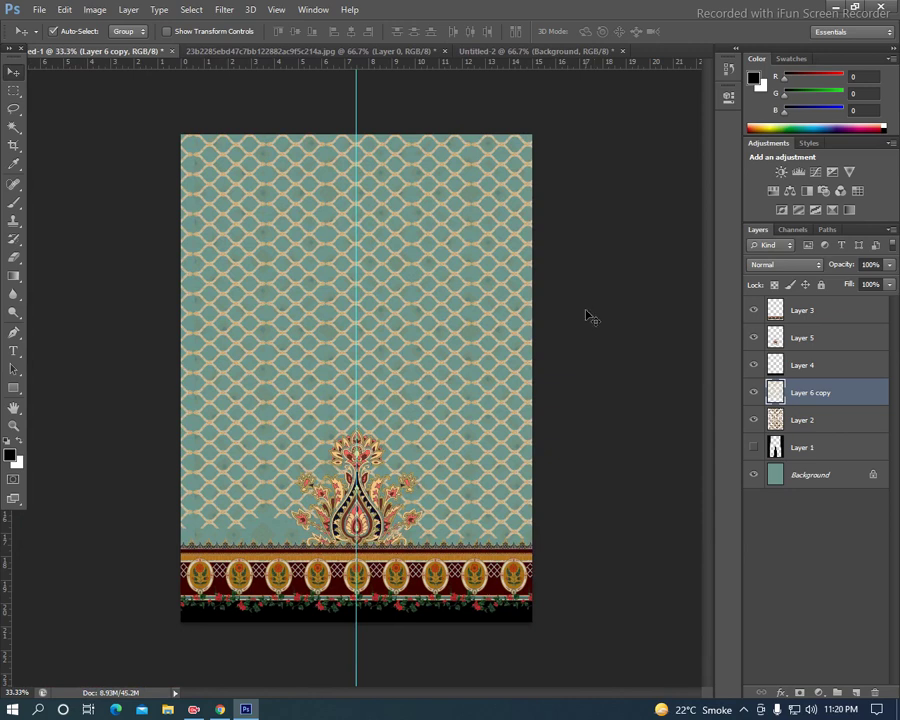
- Align a new lattice copy over the left side, then delete Layer 6 copy 2
key("ctrl+j")
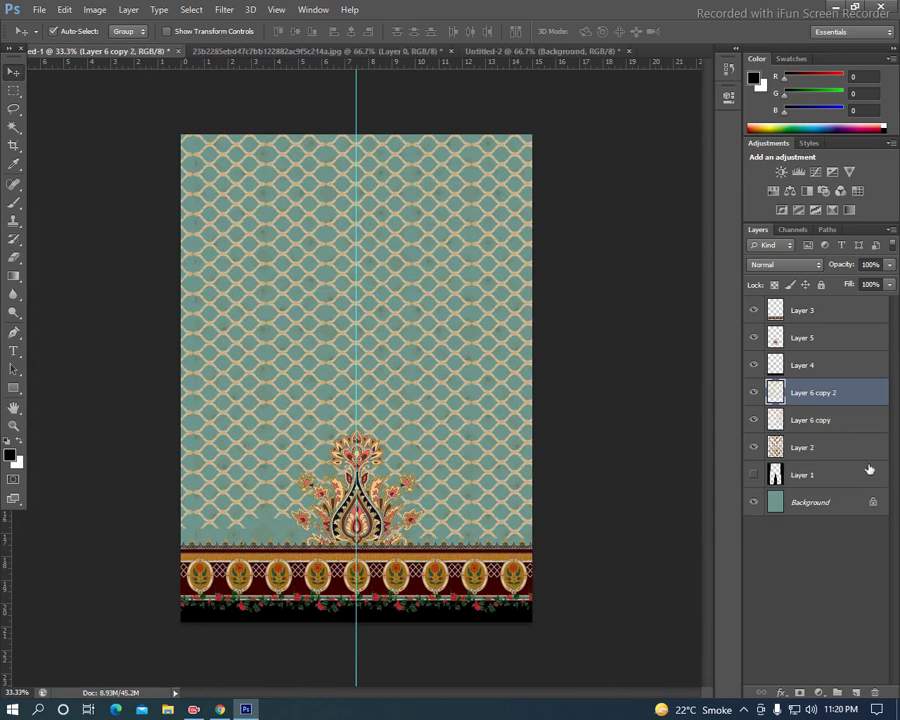
key("ctrl+t")
left_click_drag(234, 285, 241, 306)
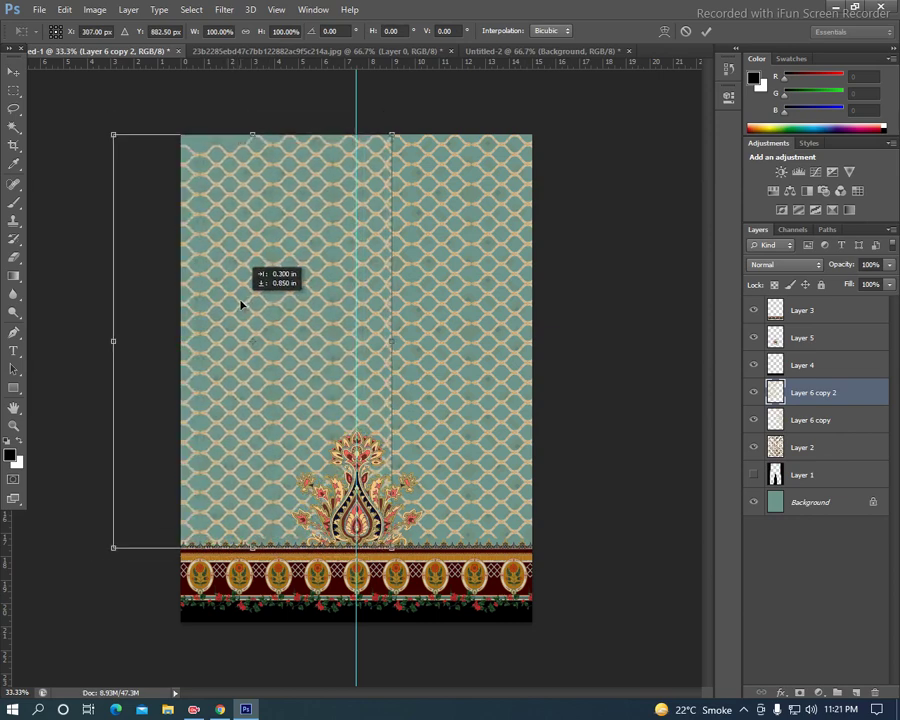
left_click_drag(241, 305, 243, 300)
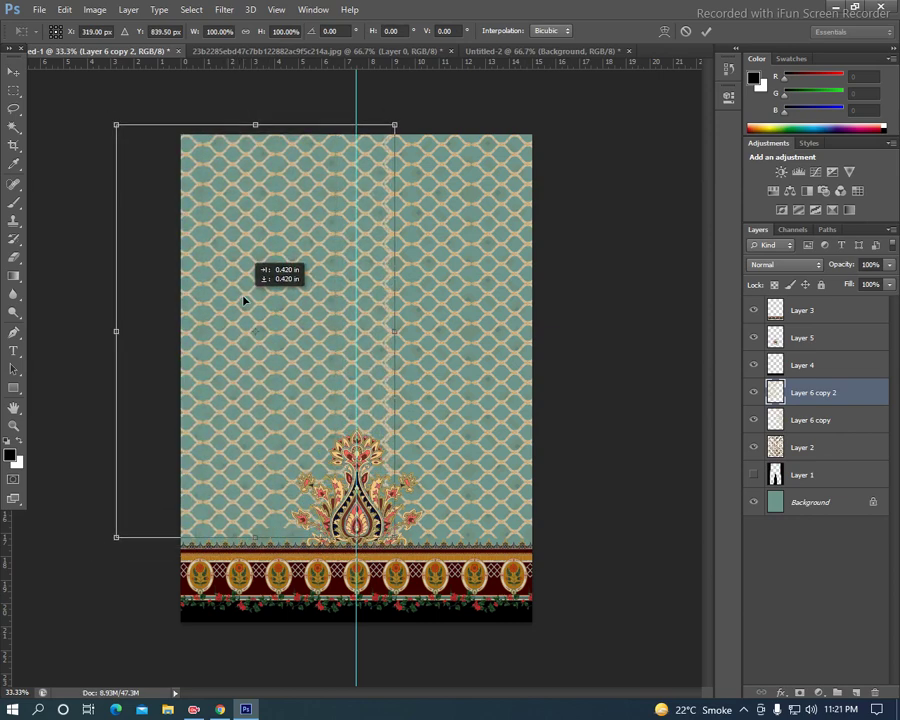
left_click_drag(243, 300, 238, 304)
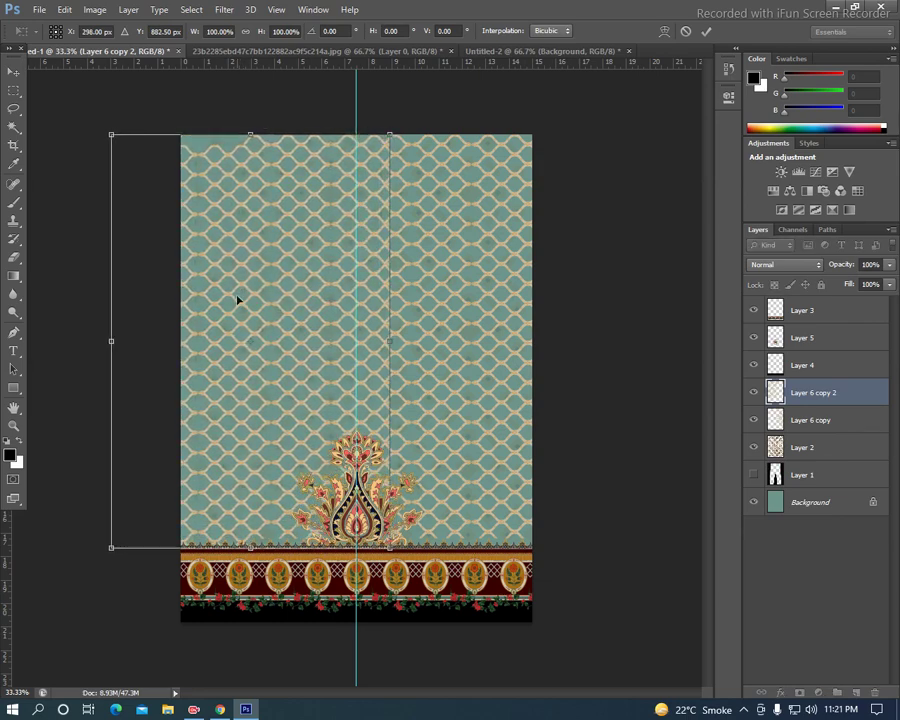
key("Return")
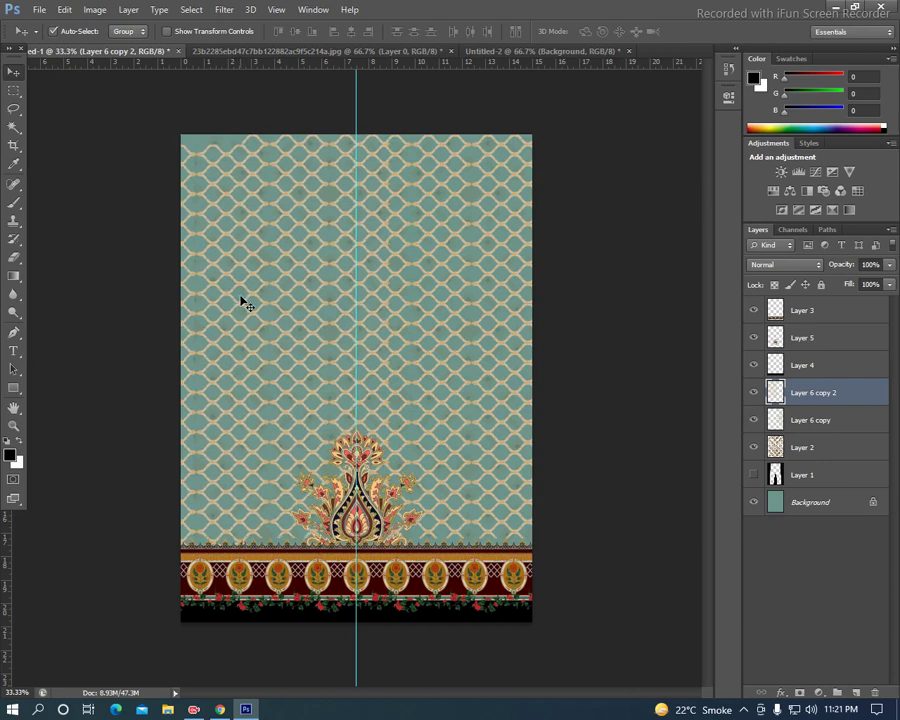
key("Delete")
key("ctrl+t")
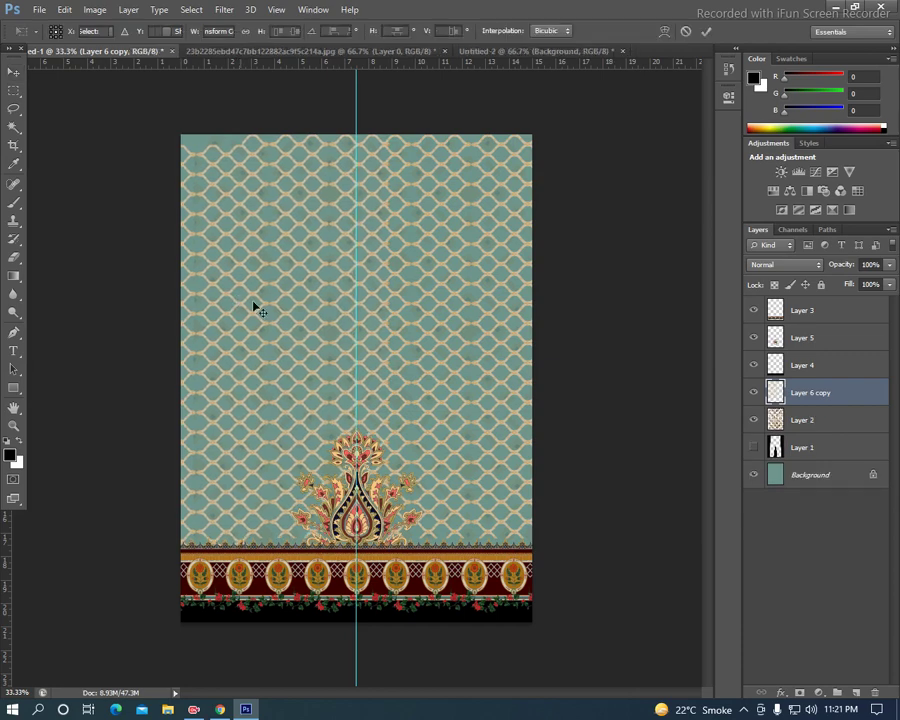
- Rotate the lattice 90° clockwise, nudge it left, and lower its fill to about 36%
right_click(427, 313)
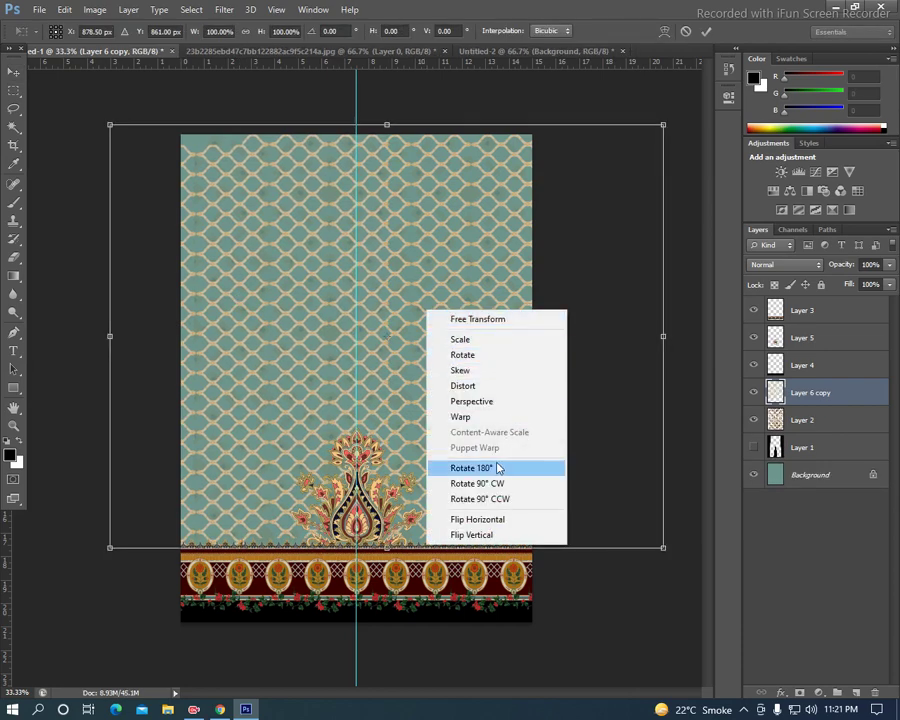
left_click(470, 481)
left_click_drag(454, 458, 438, 462)
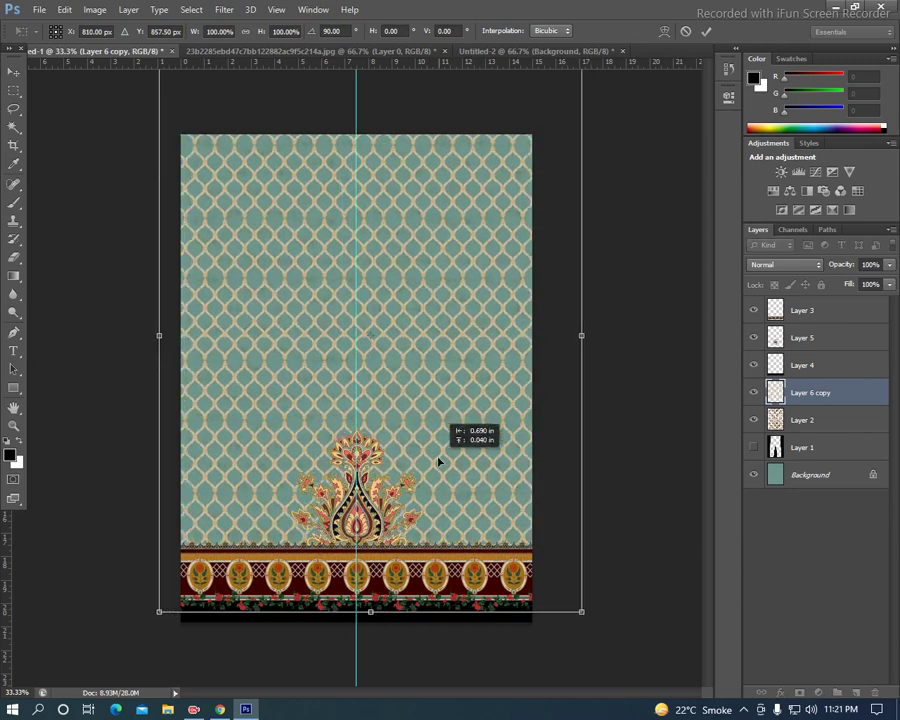
key("Return")
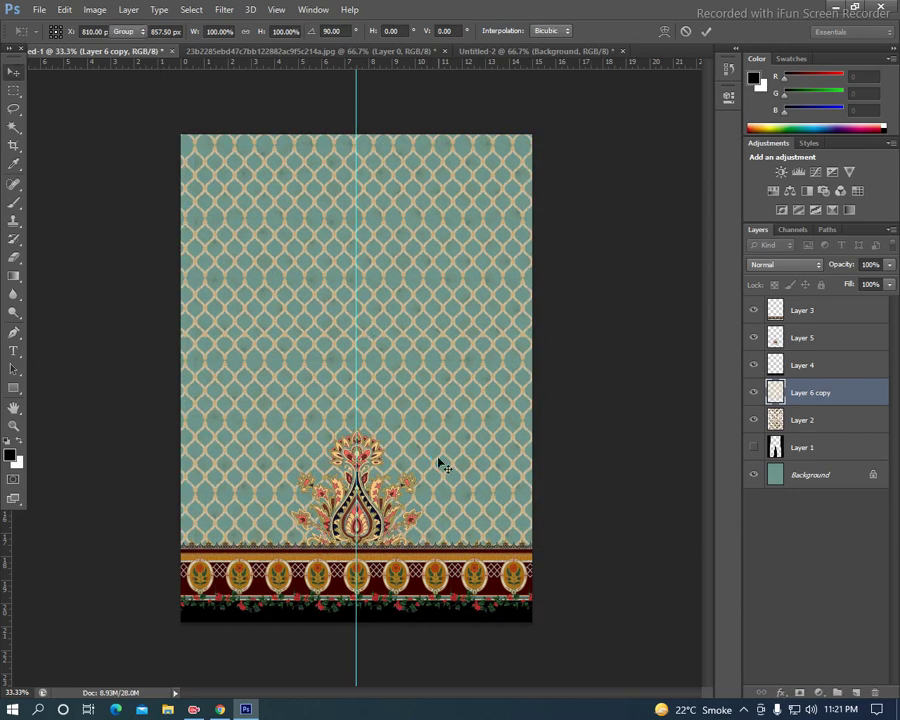
key("ctrl+plus")
left_click(888, 285)
left_click(846, 301)
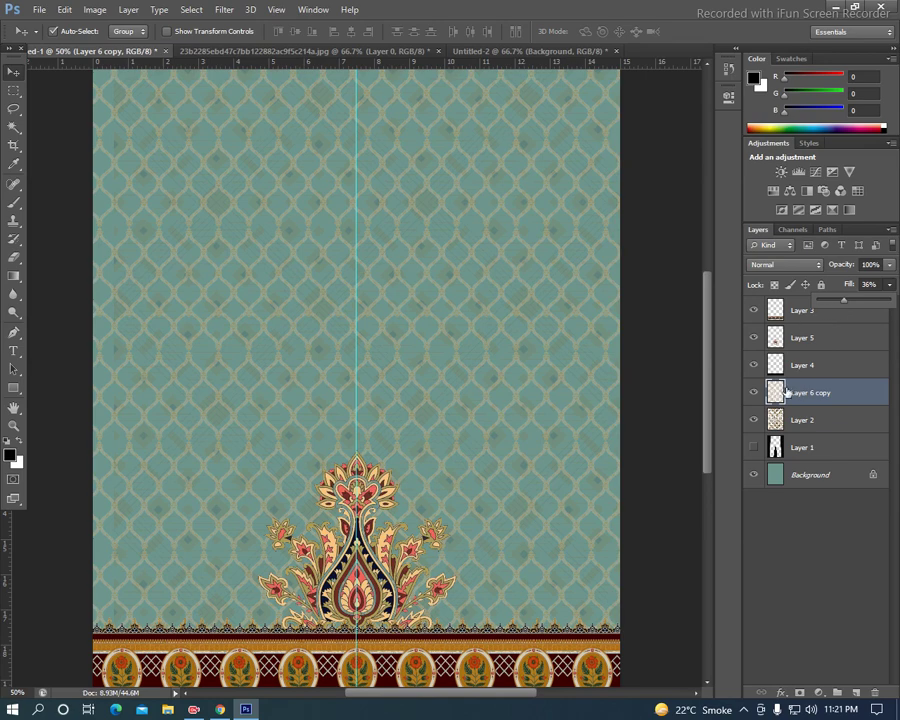
- Set the lattice layer's blend mode to Subtract with 19% fill
left_click(768, 264)
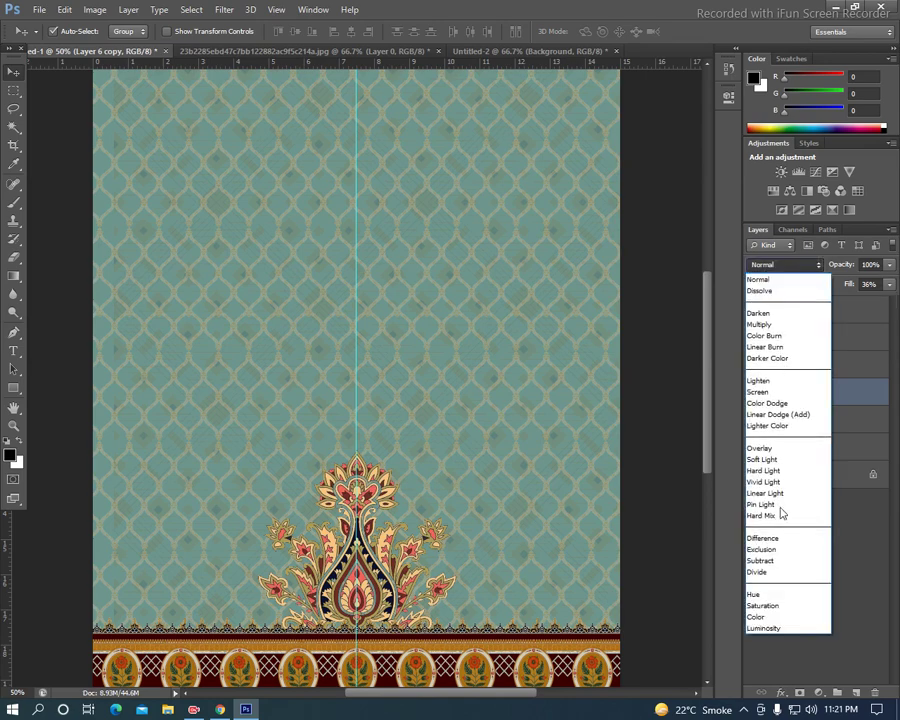
left_click(763, 628)
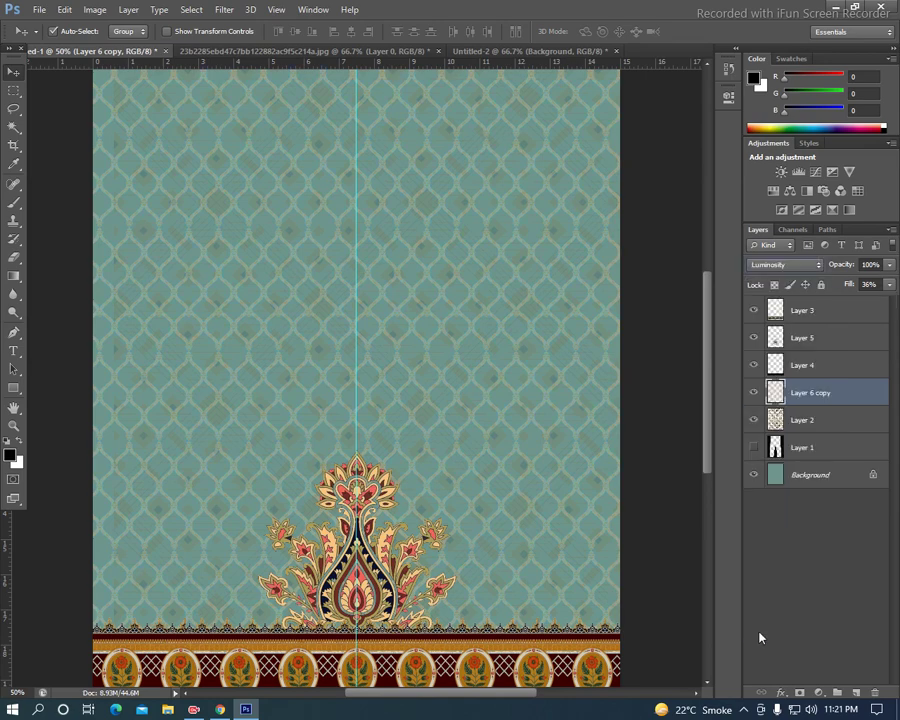
key("Up")
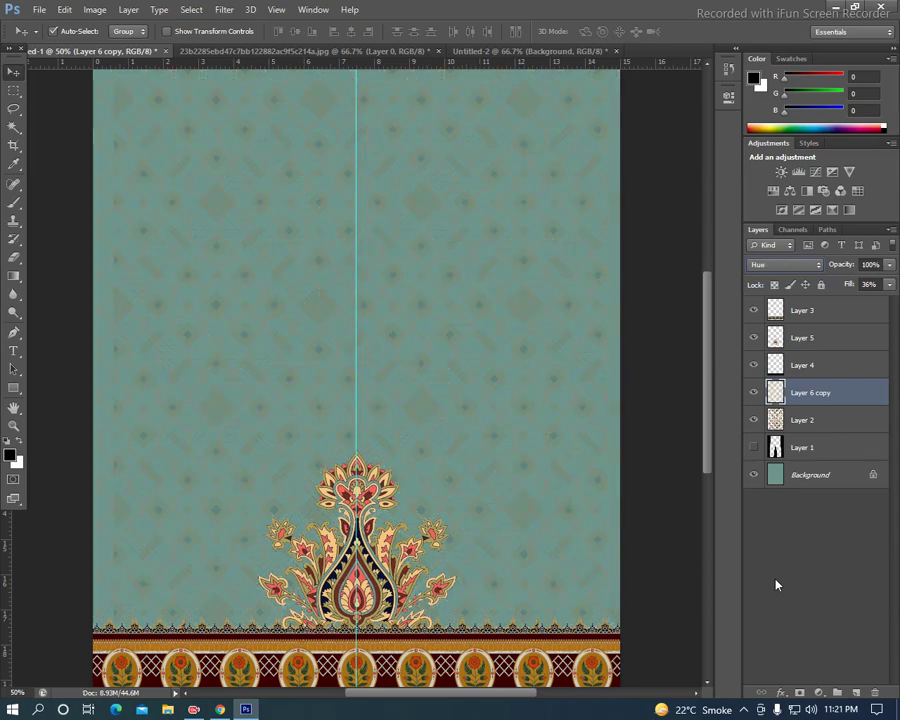
key("Up")
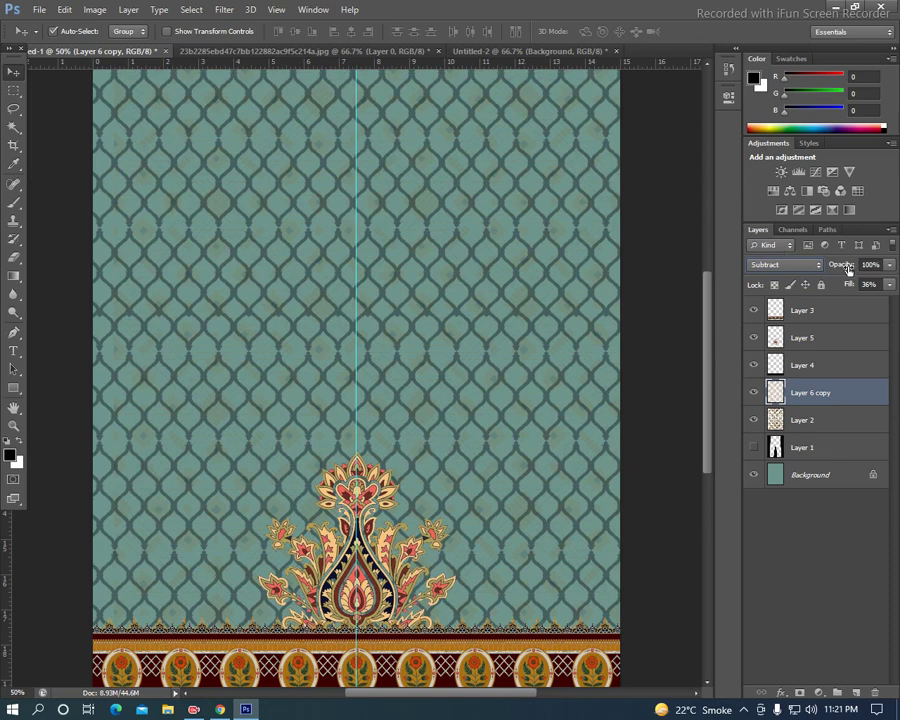
left_click(889, 285)
left_click_drag(836, 305, 836, 302)
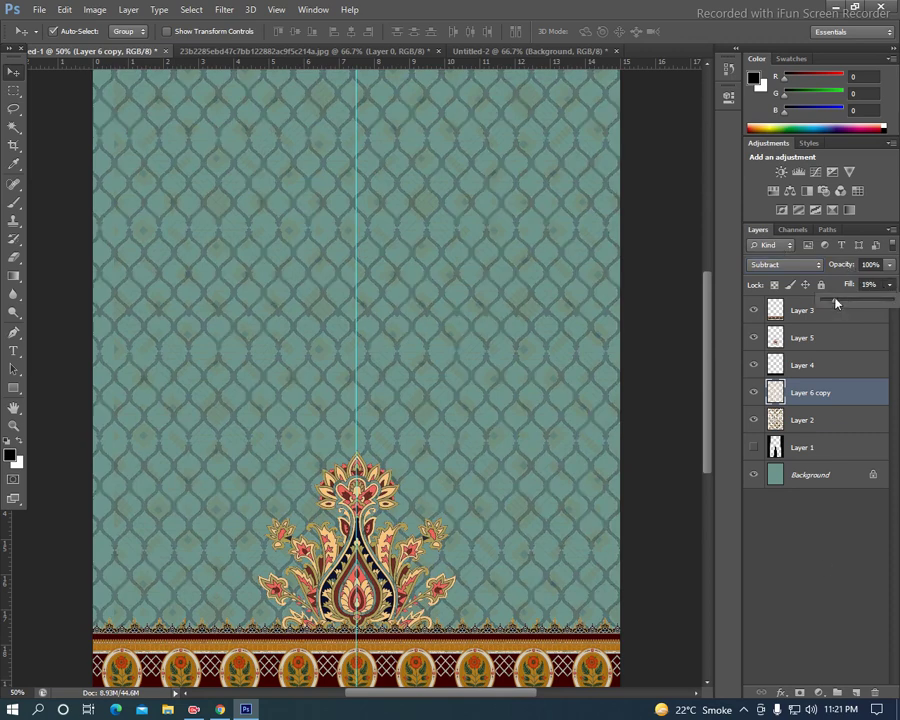
- Lower Layer 2's fill to 21%
left_click(822, 422)
left_click(888, 285)
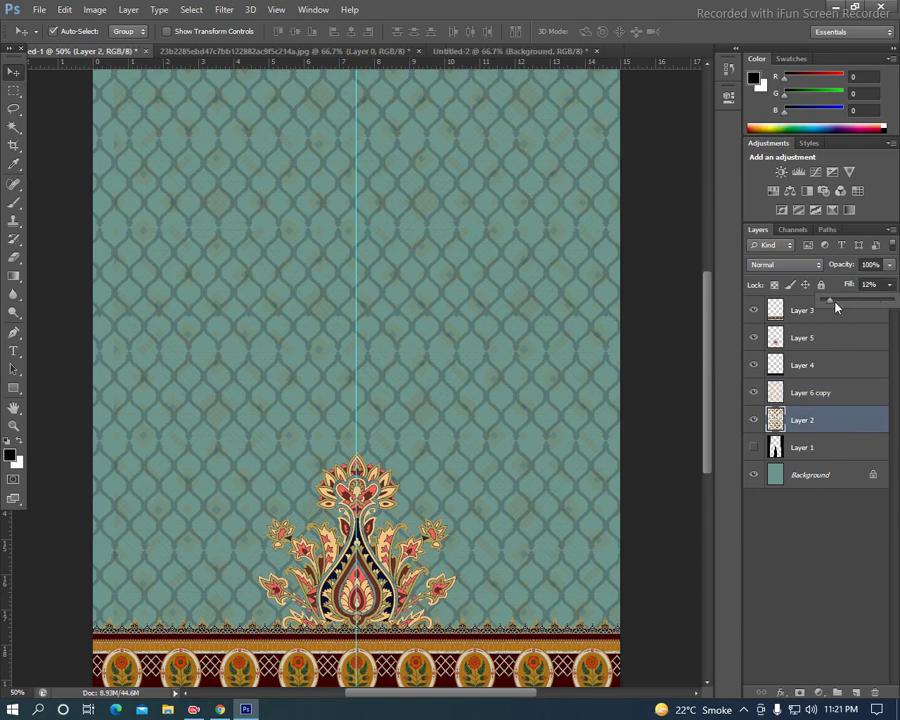
left_click_drag(837, 305, 838, 305)
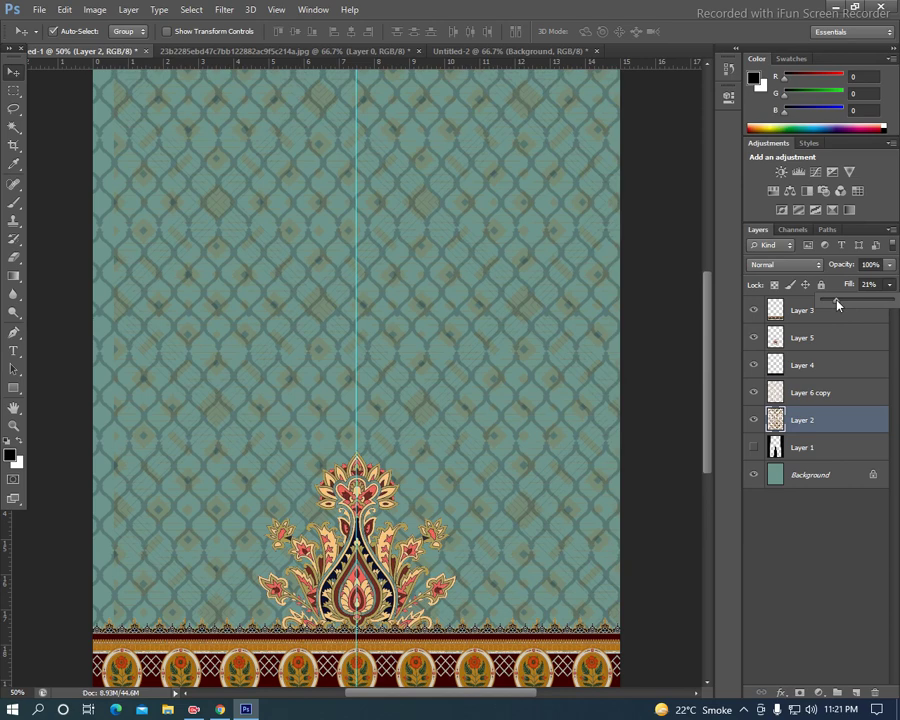
key("ctrl+minus")
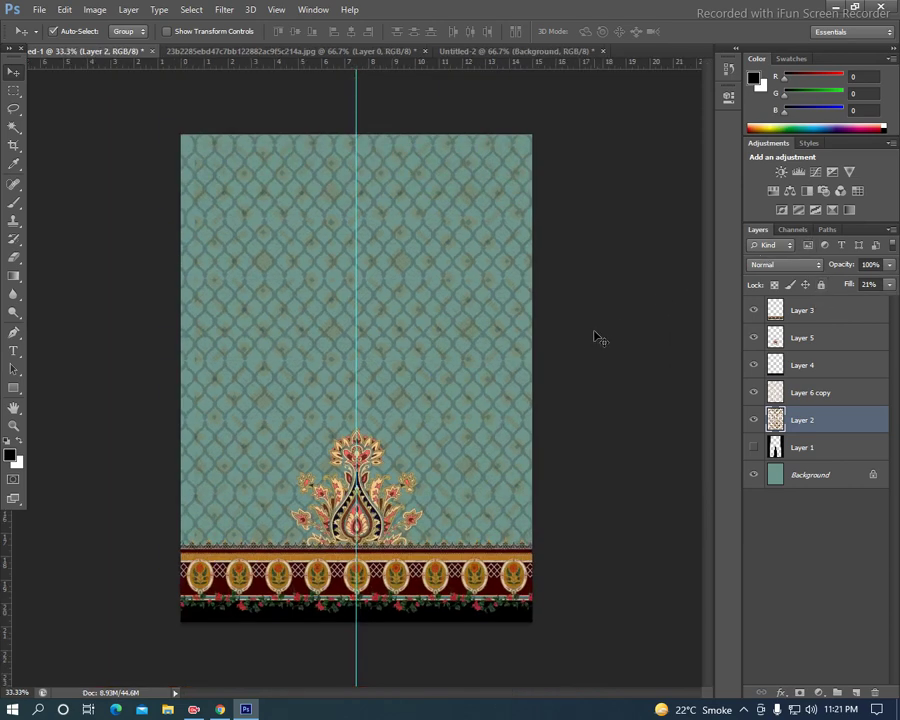
- Move the black leg silhouette Layer 1 to the top of the layer stack
left_click(754, 448)
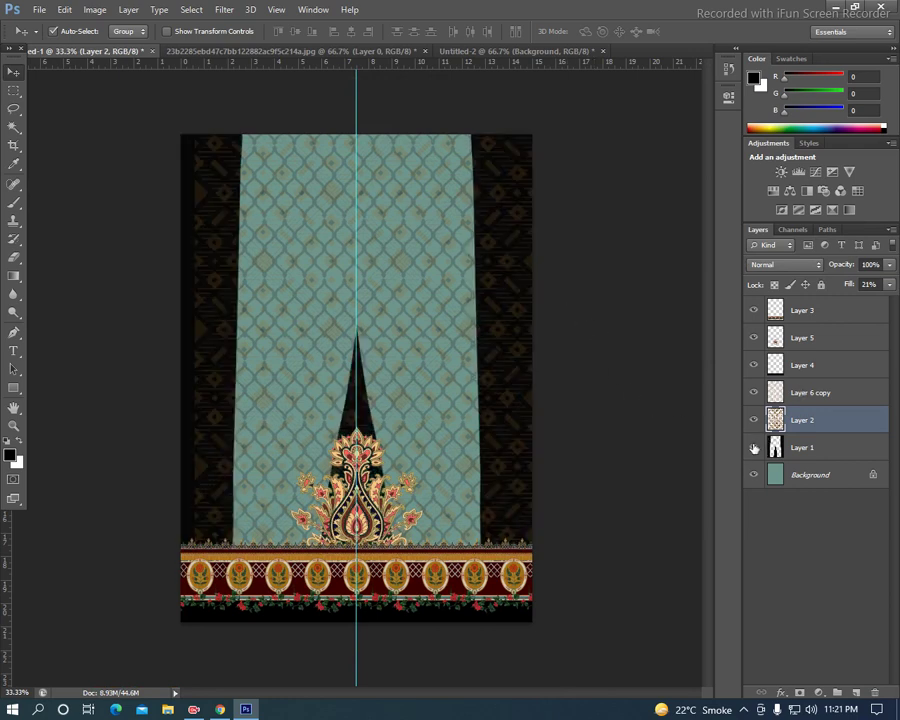
left_click_drag(810, 447, 806, 306)
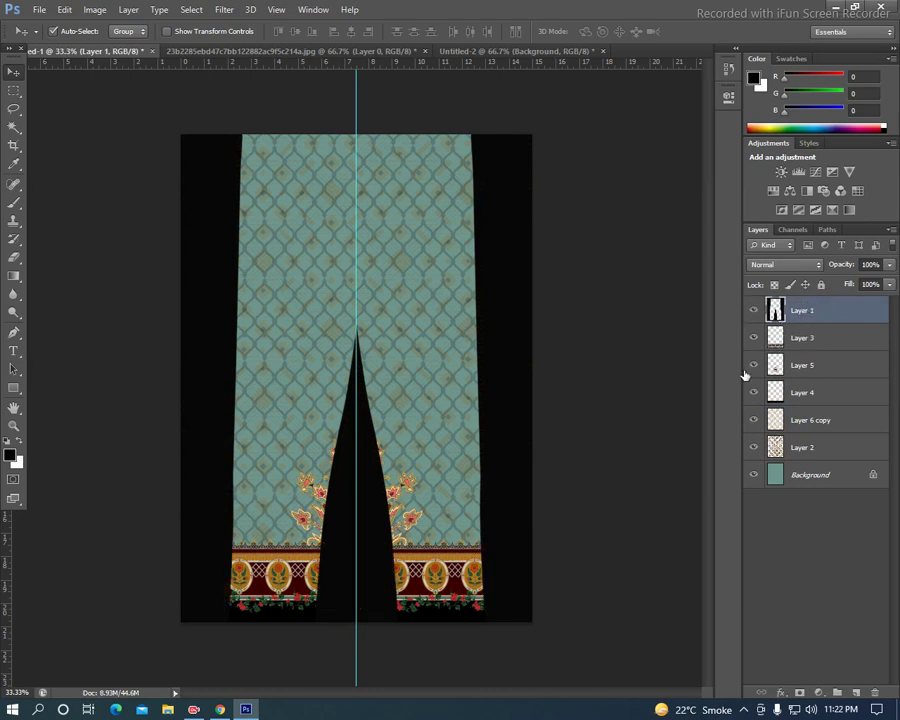
left_click(755, 311)
left_click(755, 311)
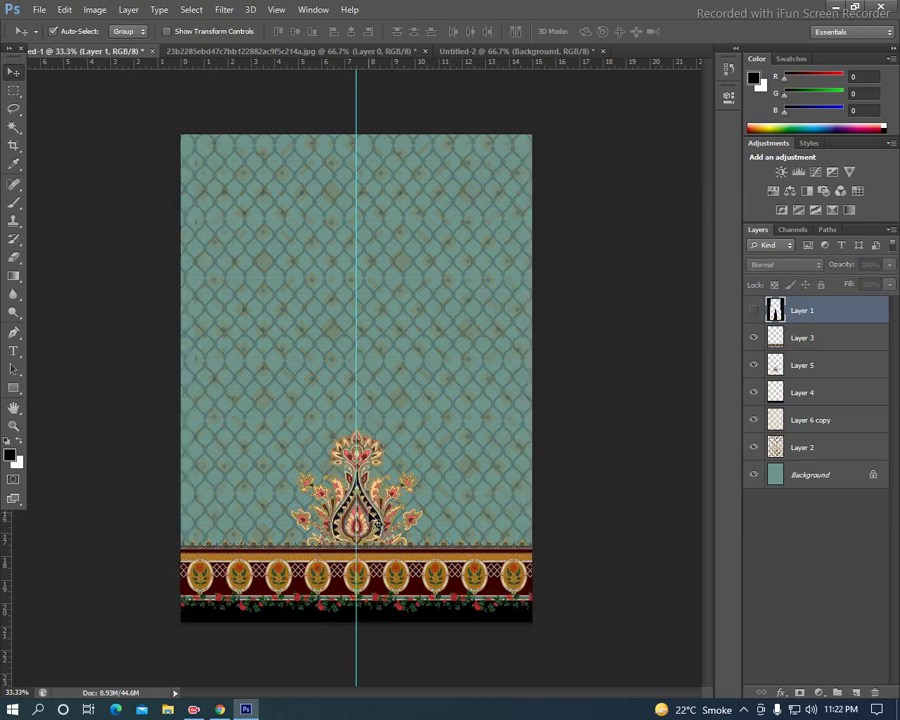
- Shrink the paisley ornament and move it onto the right leg
left_click(373, 537)
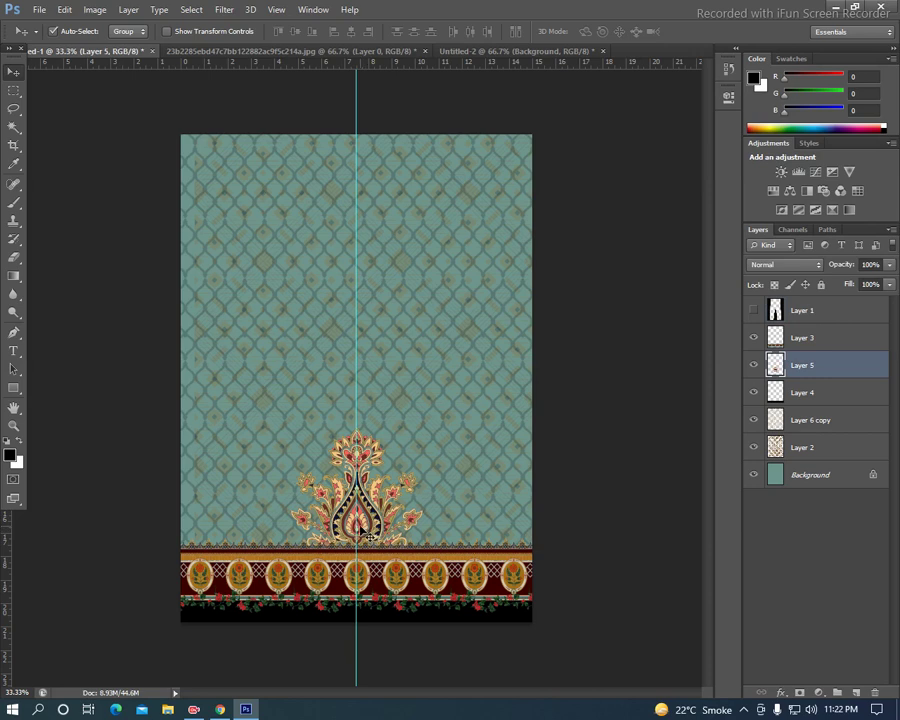
key("ctrl+t")
left_click_drag(290, 428, 314, 450)
key("Return")
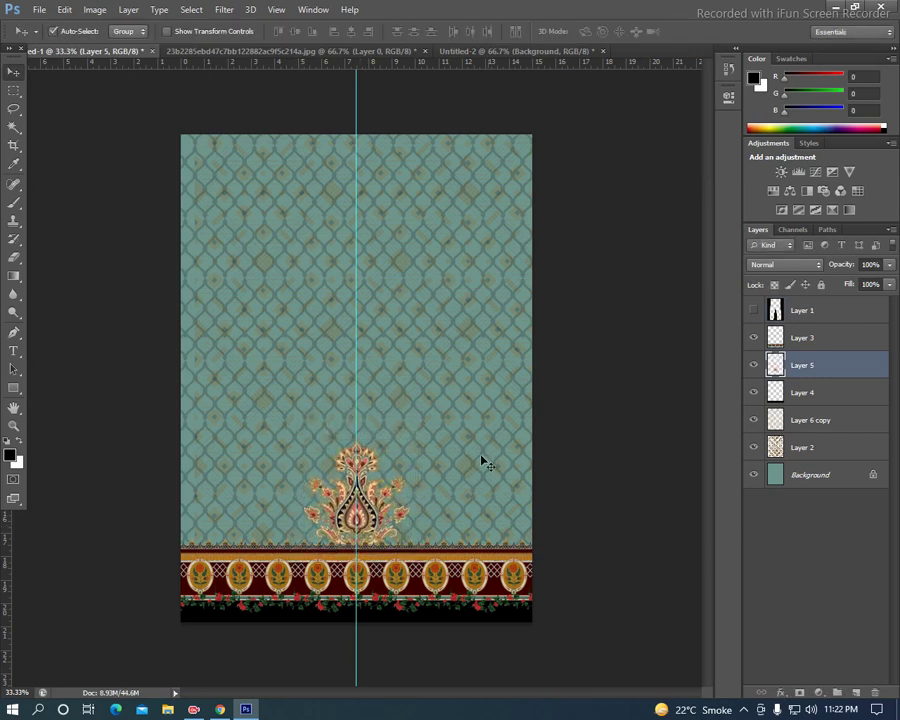
left_click(754, 310)
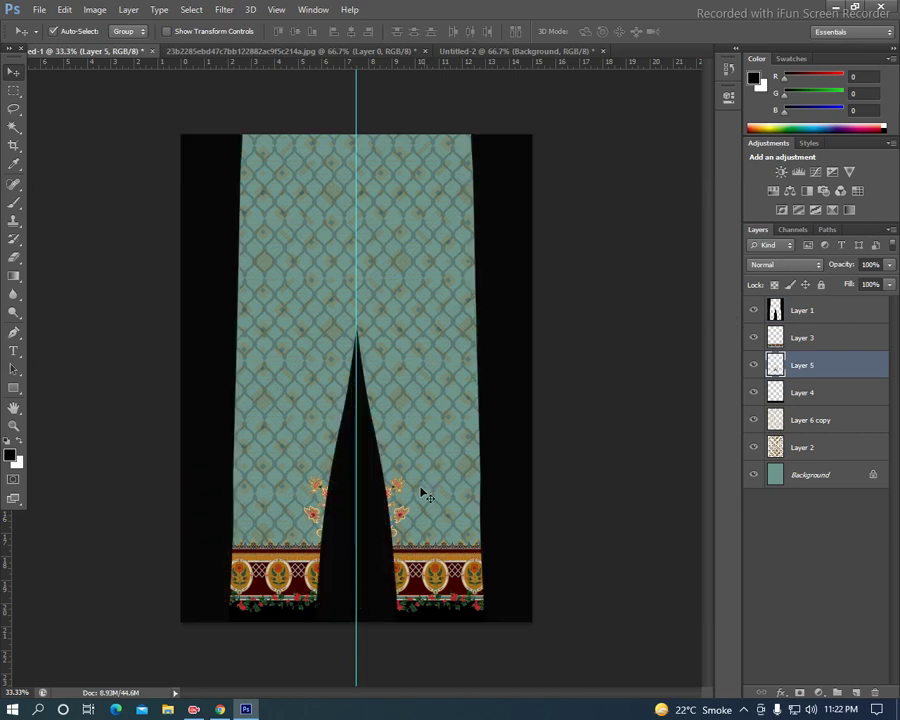
left_click_drag(402, 508, 469, 522)
- Scale the paisley to about 71.5% and place it just above the right hem
key("ctrl+t")
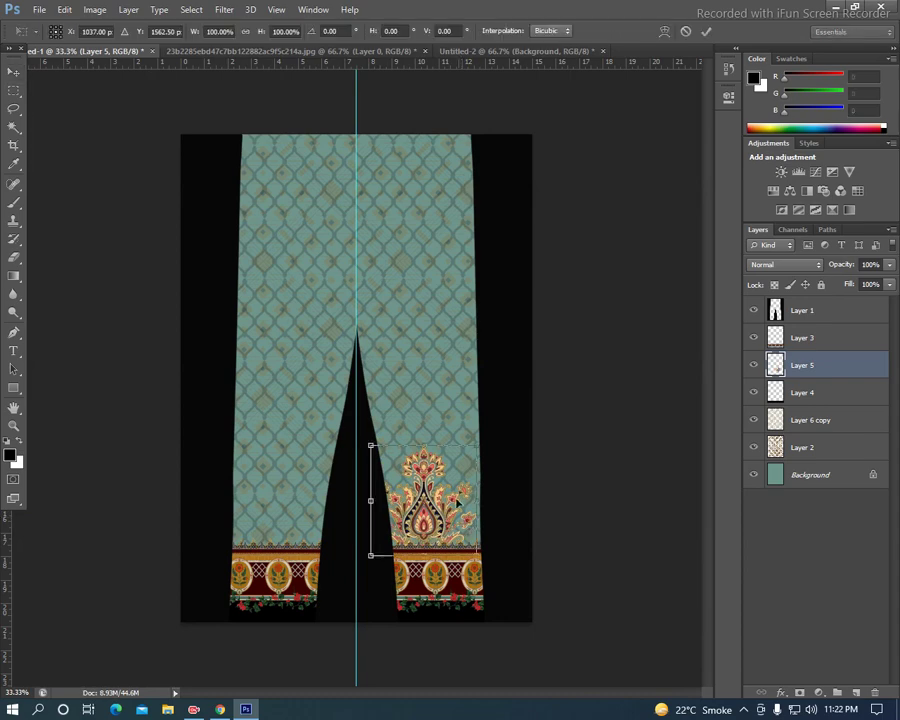
left_click_drag(478, 445, 456, 462)
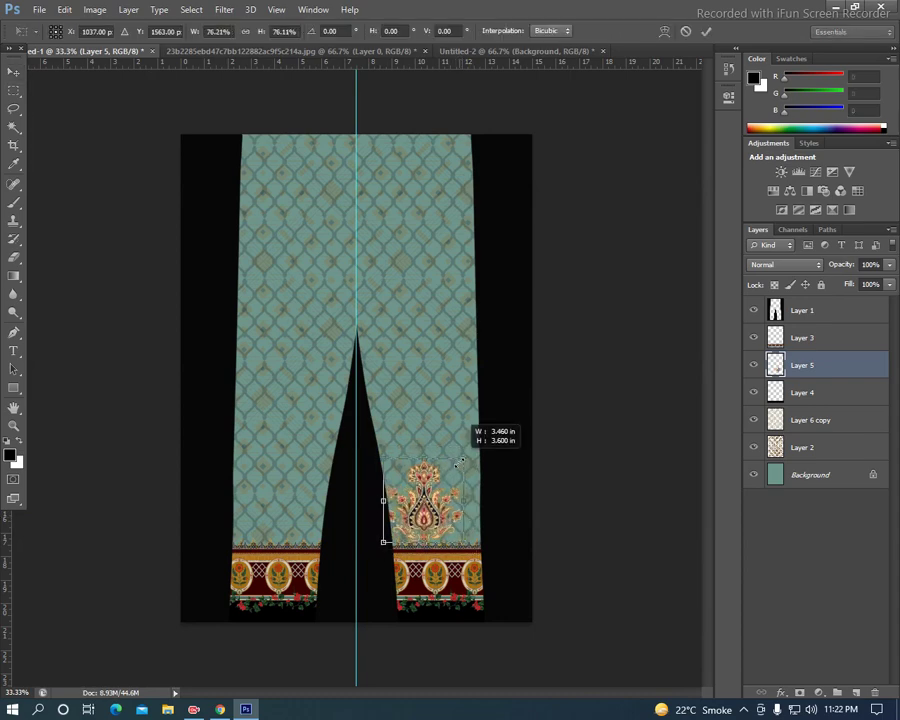
key("Return")
key("ctrl+plus")
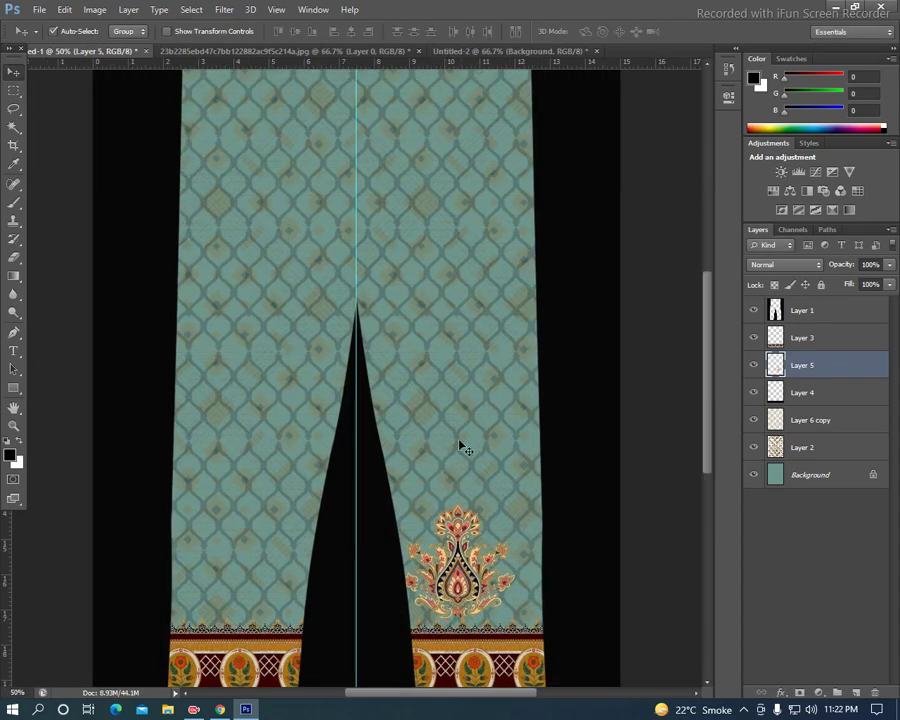
left_click_drag(416, 376, 393, 341)
left_click_drag(414, 505, 421, 521)
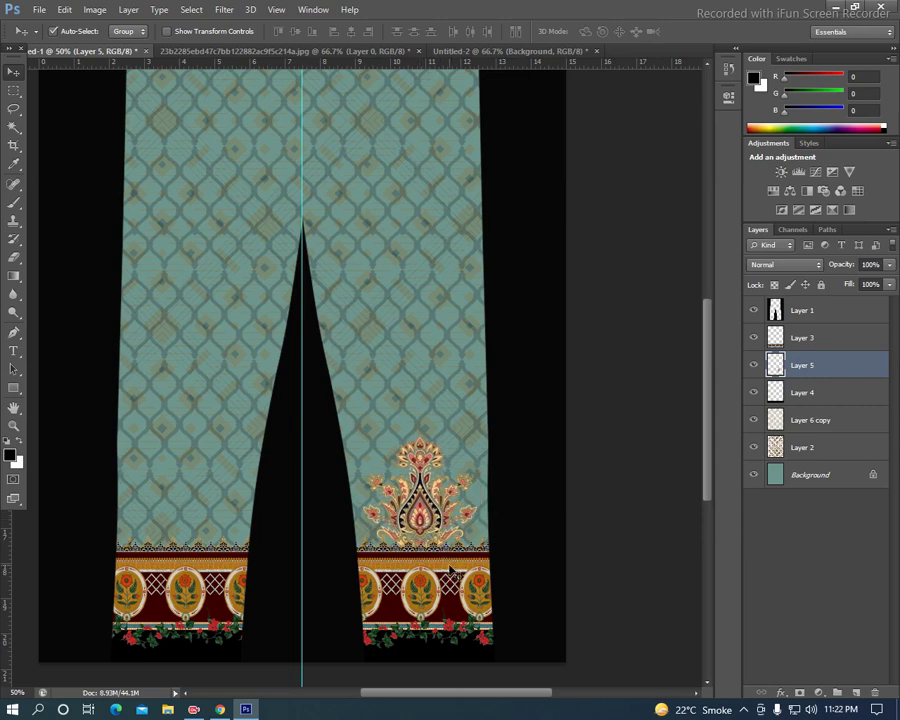
key("shift+Up")
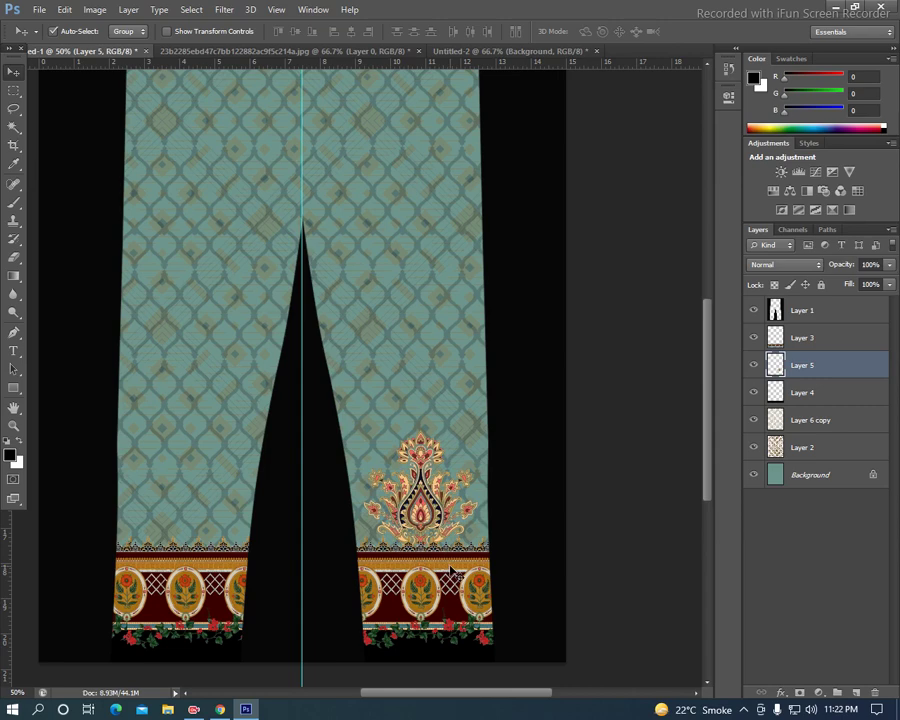
- Flip a copy of the paisley horizontally onto the left leg's hem
key("ctrl+a")
key("alt+e")
key("a")
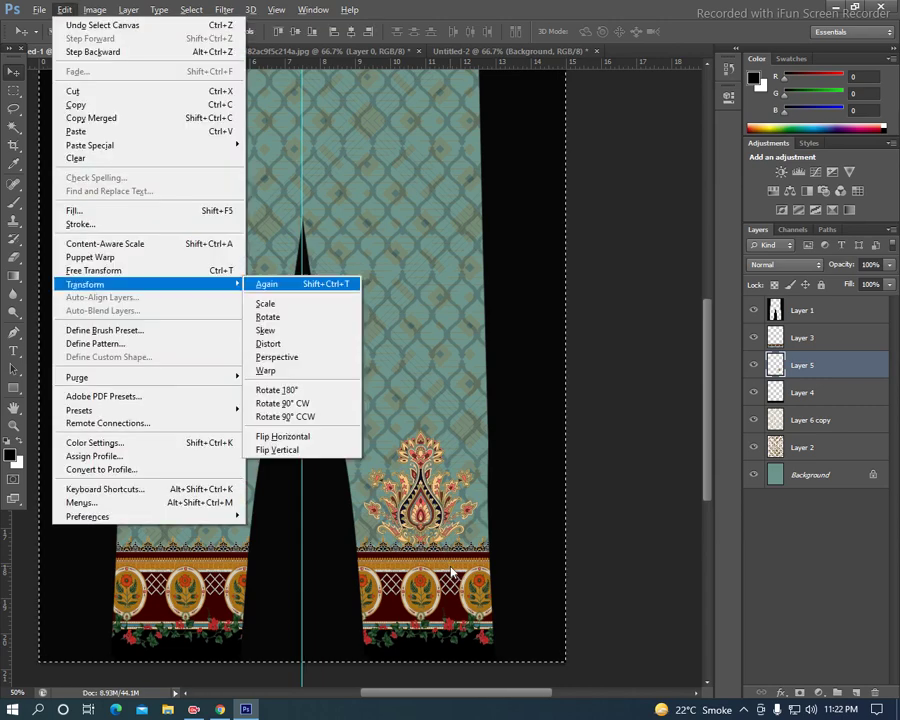
key("h")
key("ctrl+d")
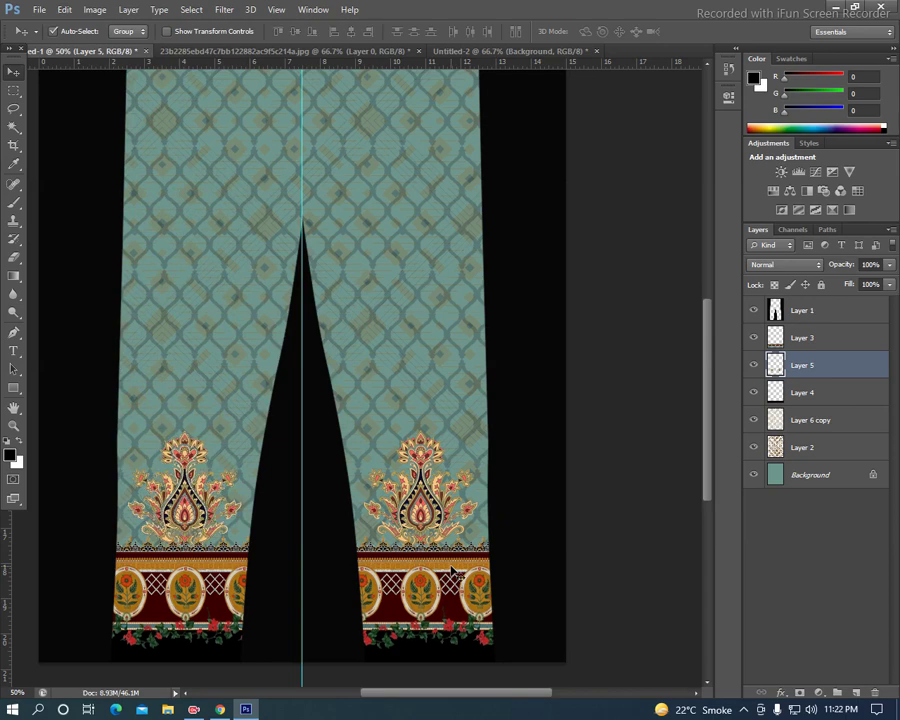